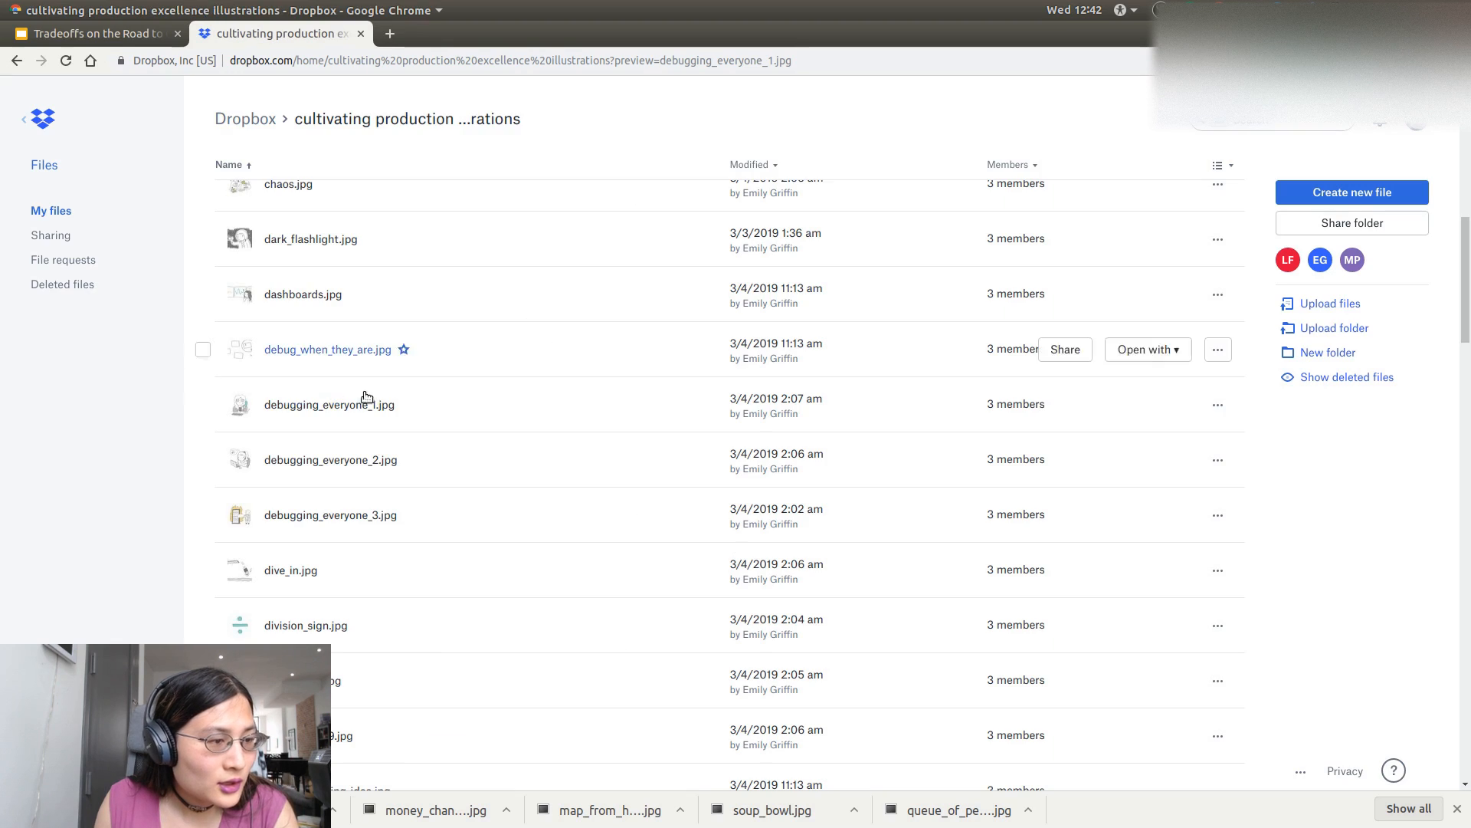
# Step: Look through the illustrations folder for a suitable drawing and open the preview of sneaky_bug.jpg
pyautogui.scroll(4, 360, 412)
pyautogui.scroll(1, 362, 414)
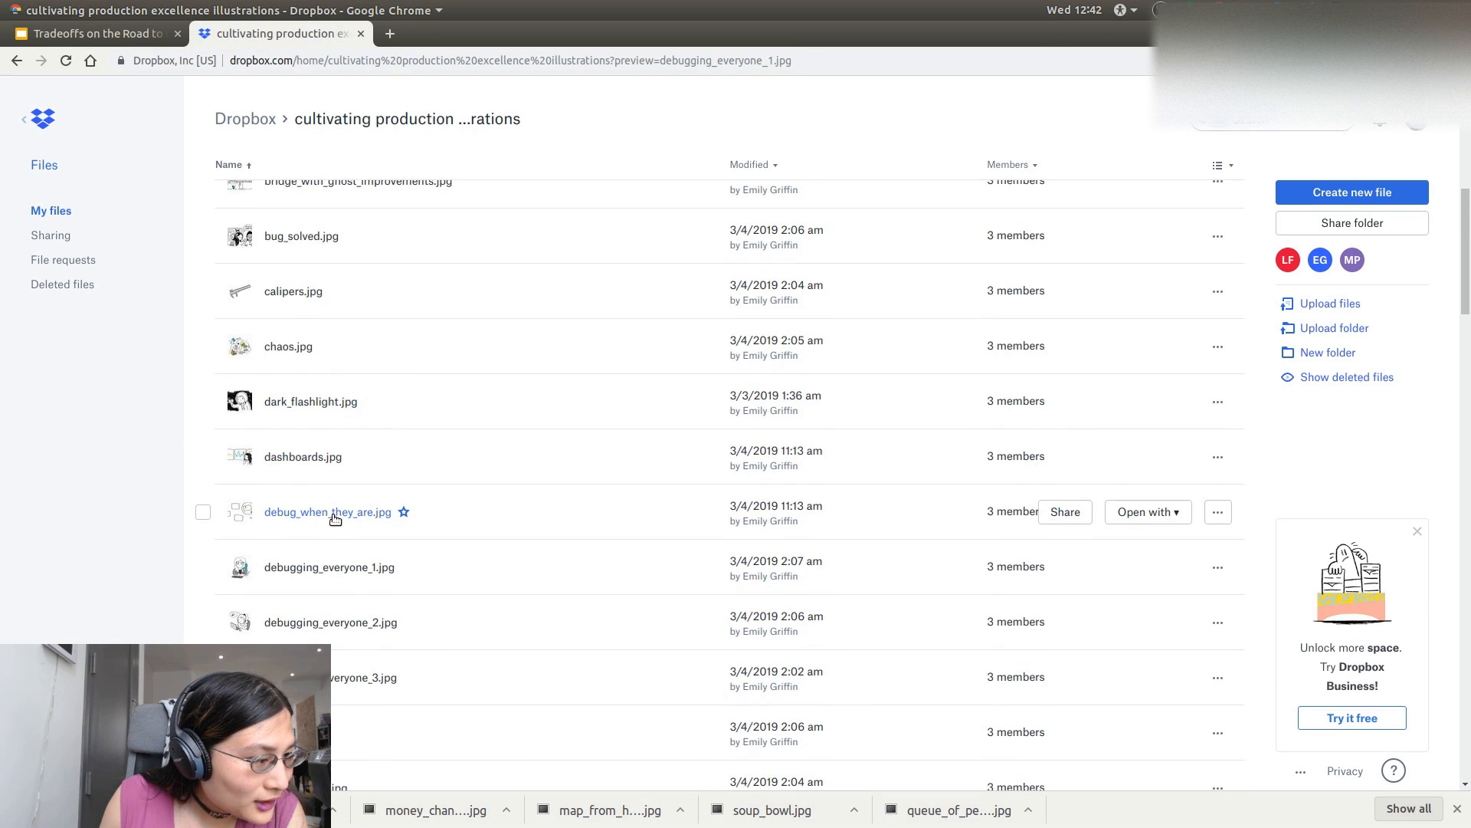
pyautogui.scroll(5, 323, 489)
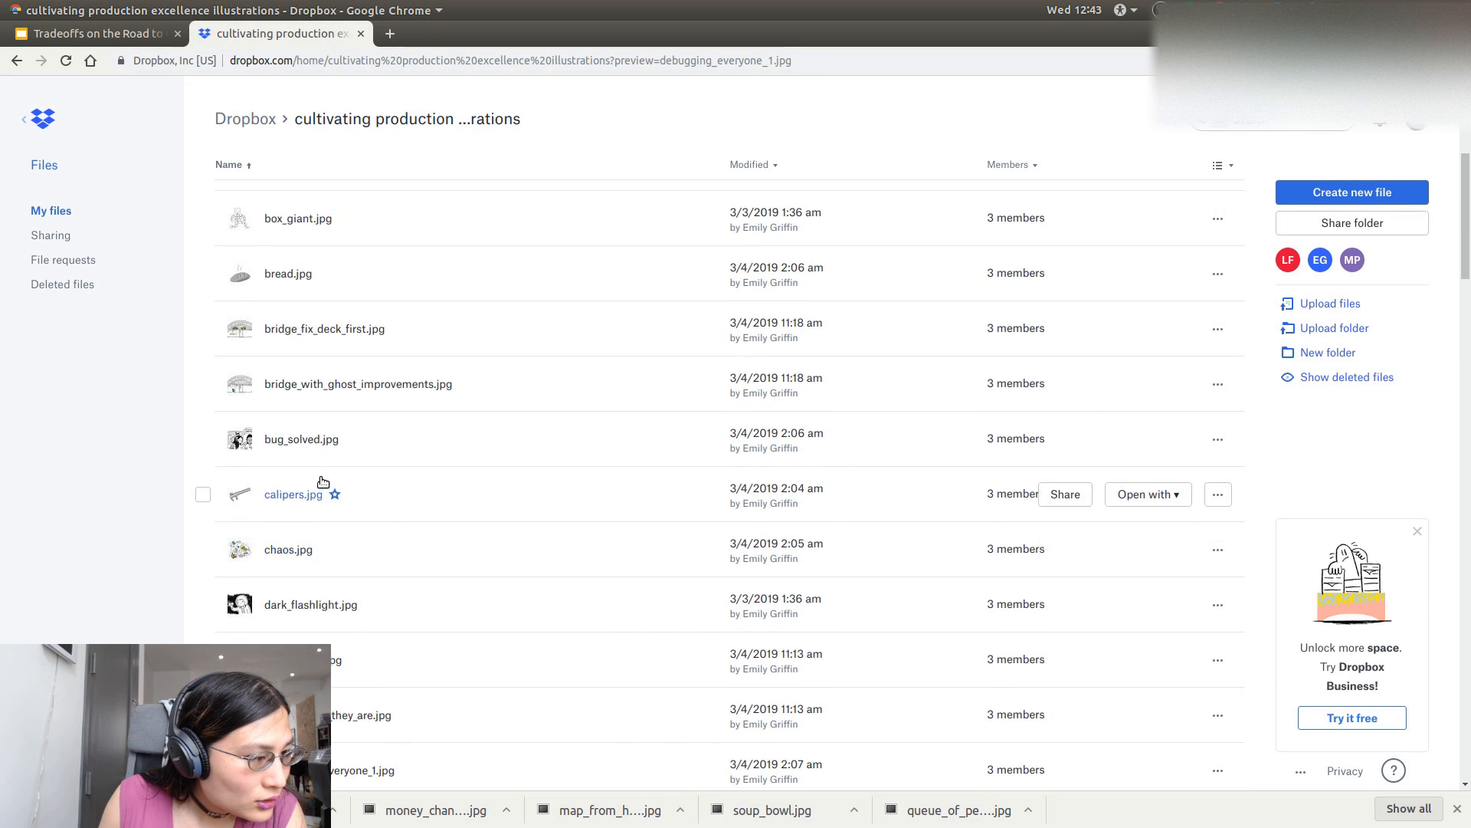
pyautogui.scroll(3, 316, 506)
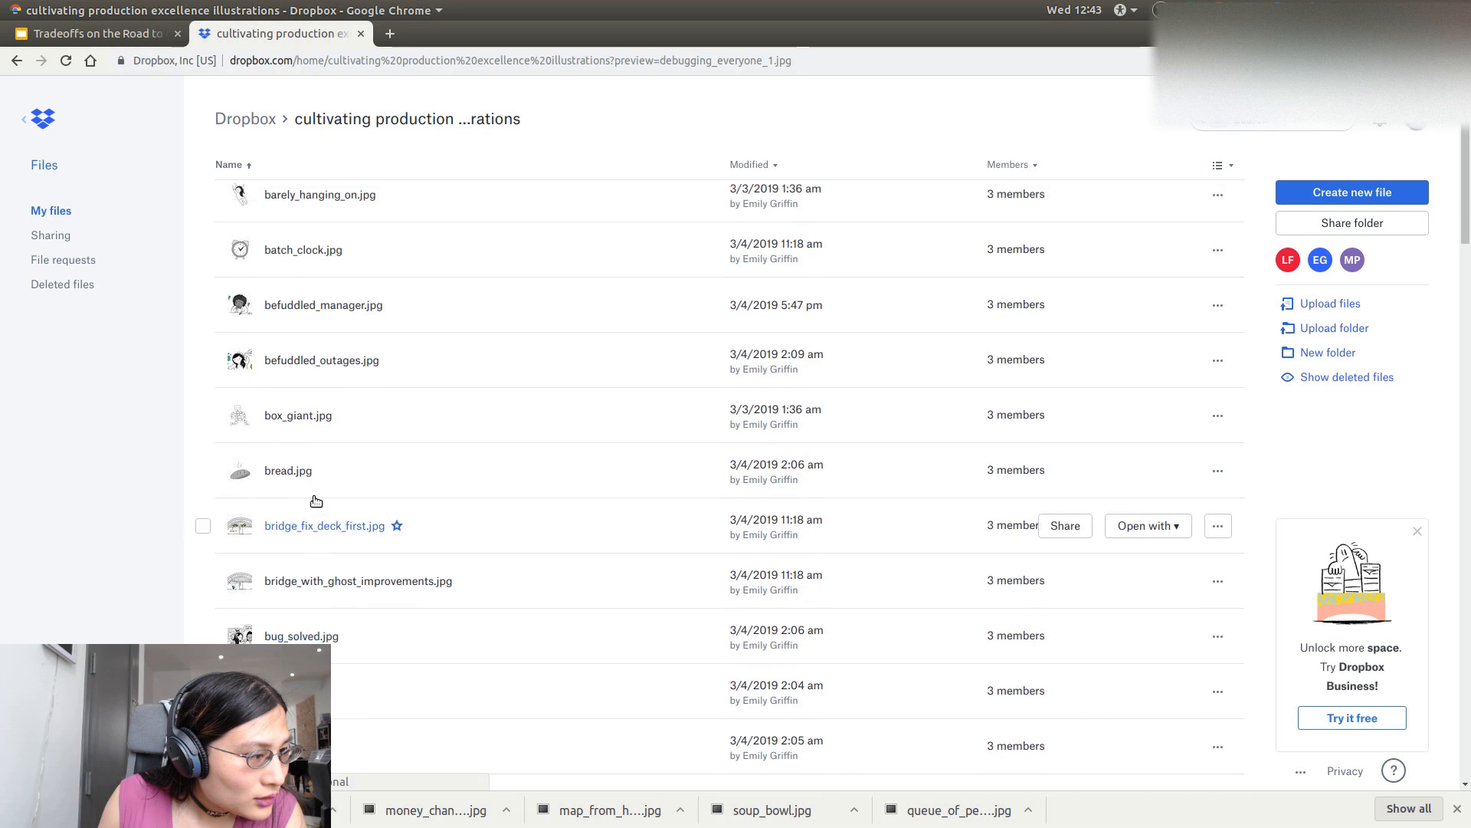
pyautogui.scroll(2, 322, 467)
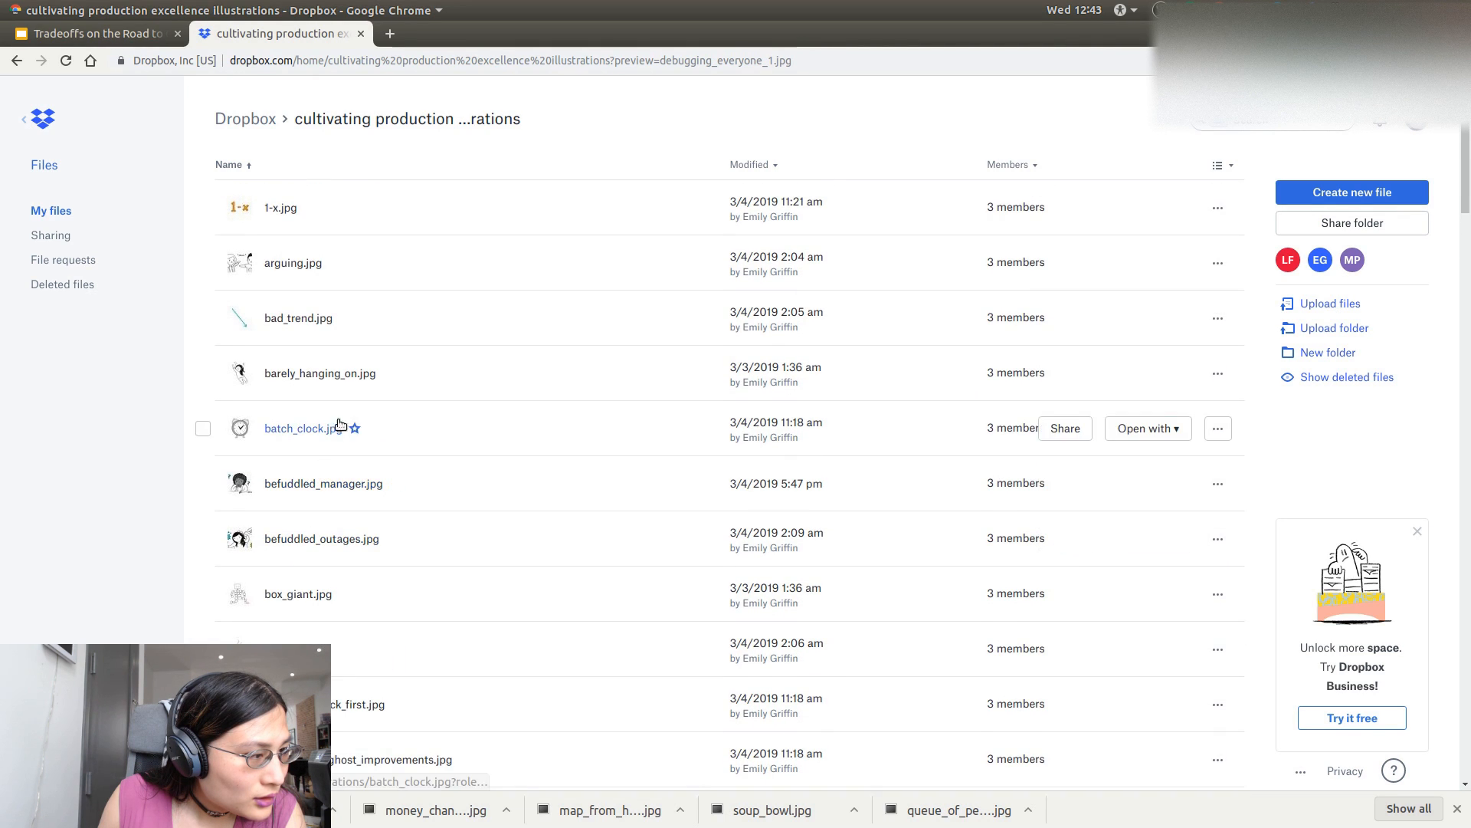
pyautogui.scroll(-8, 343, 368)
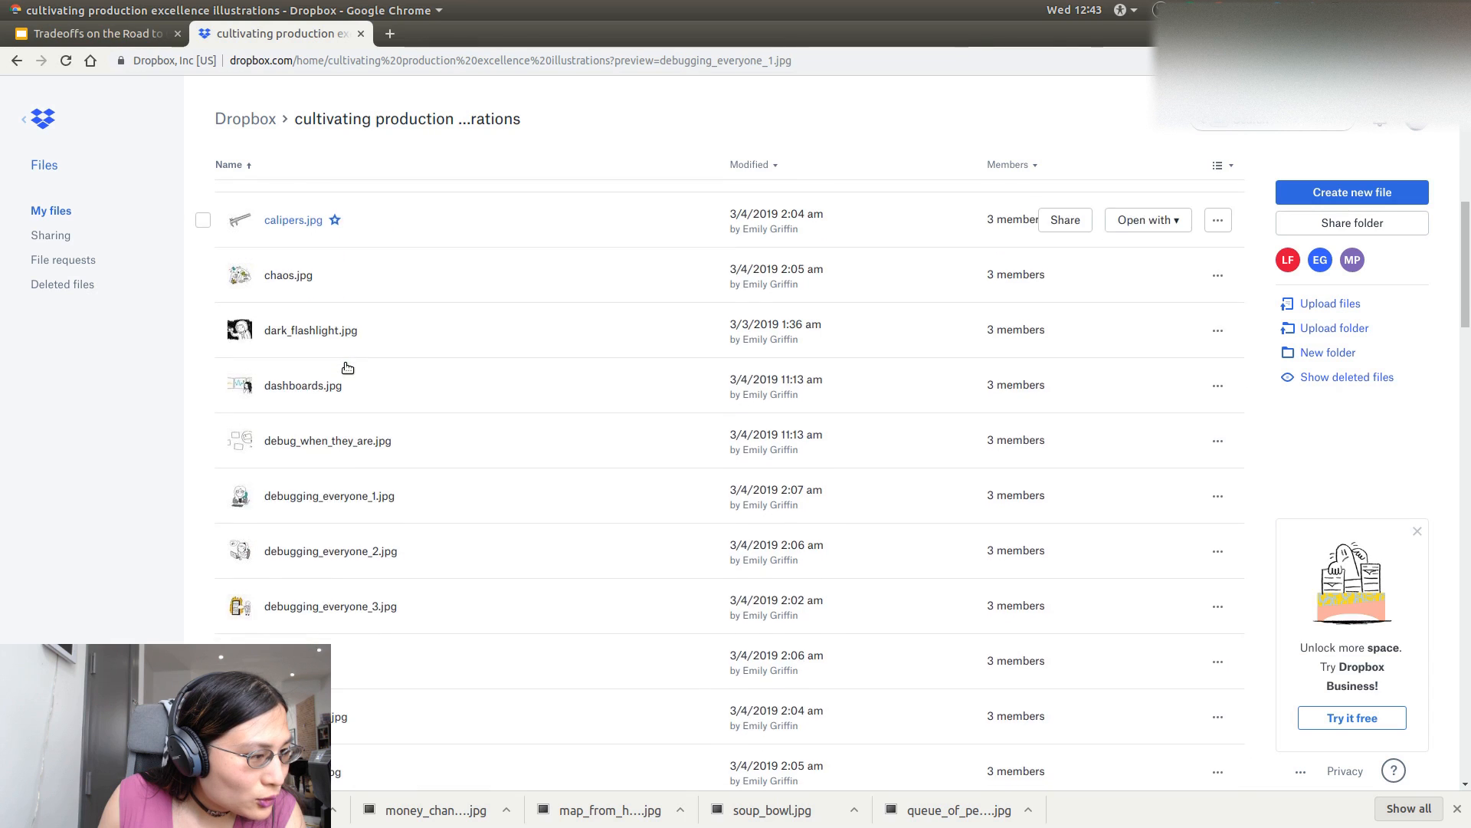
pyautogui.scroll(-5, 347, 368)
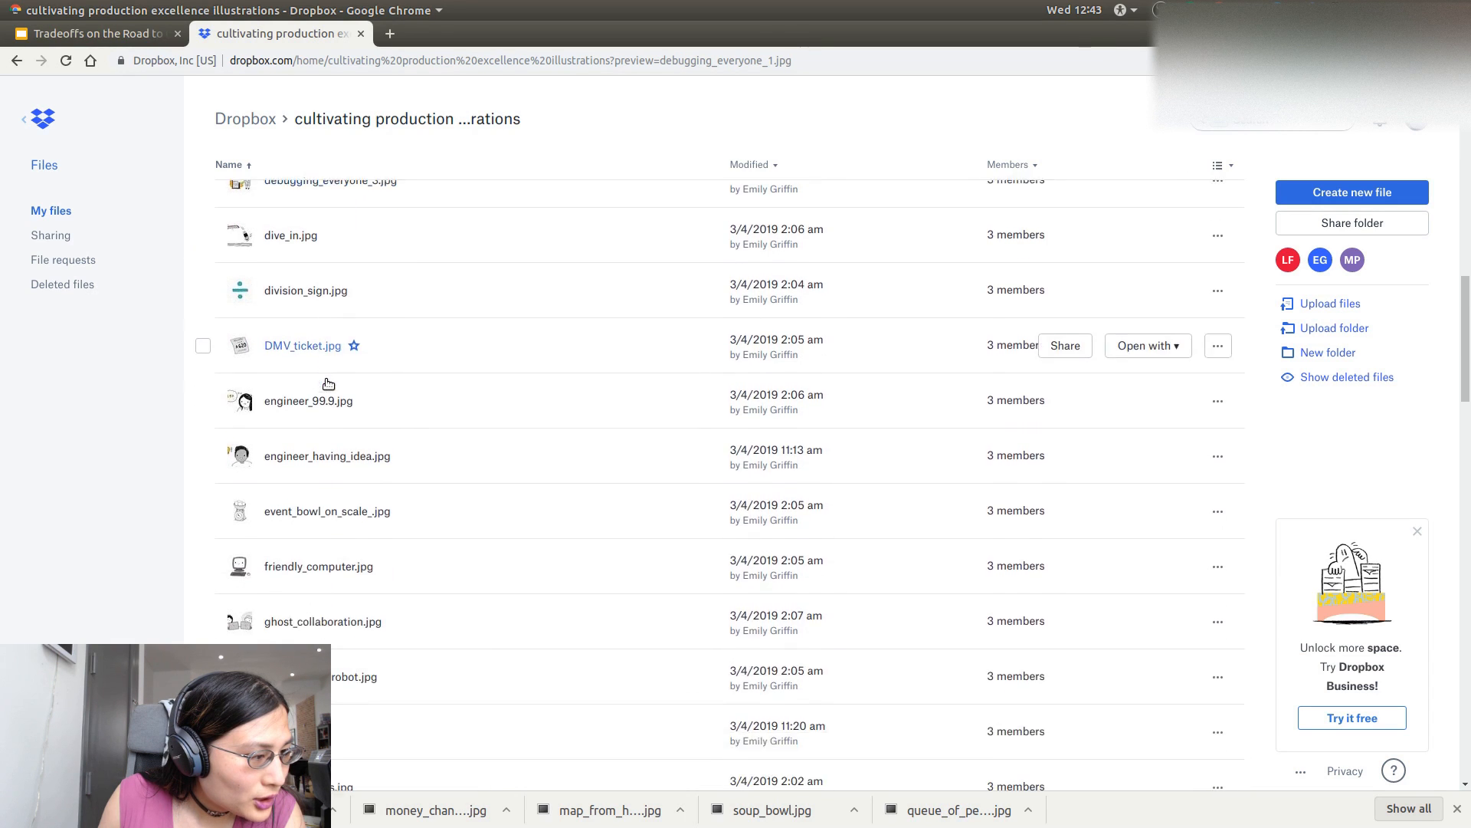
pyautogui.scroll(-3, 328, 383)
pyautogui.scroll(-5, 328, 458)
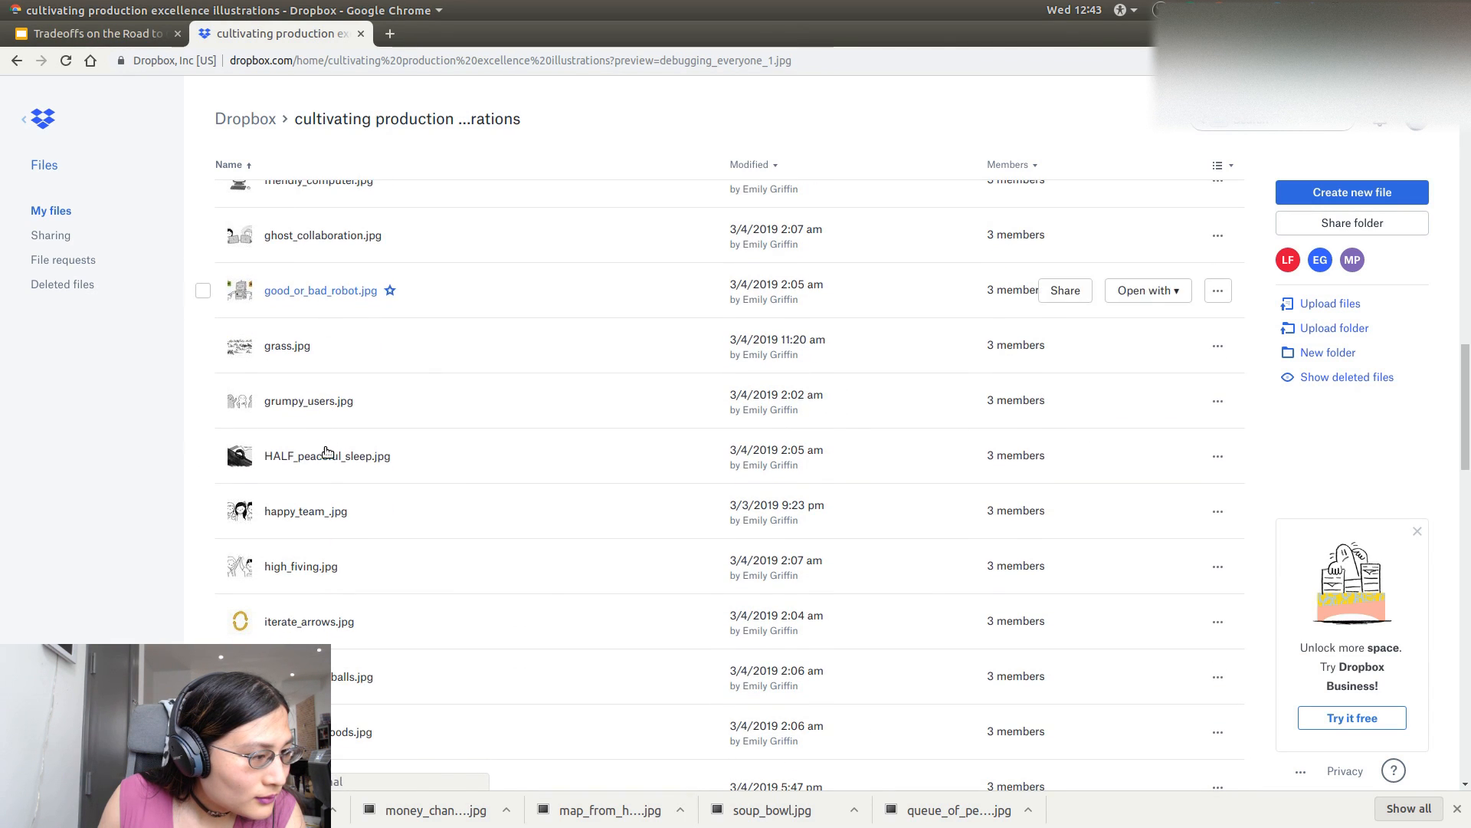
pyautogui.scroll(-6, 322, 397)
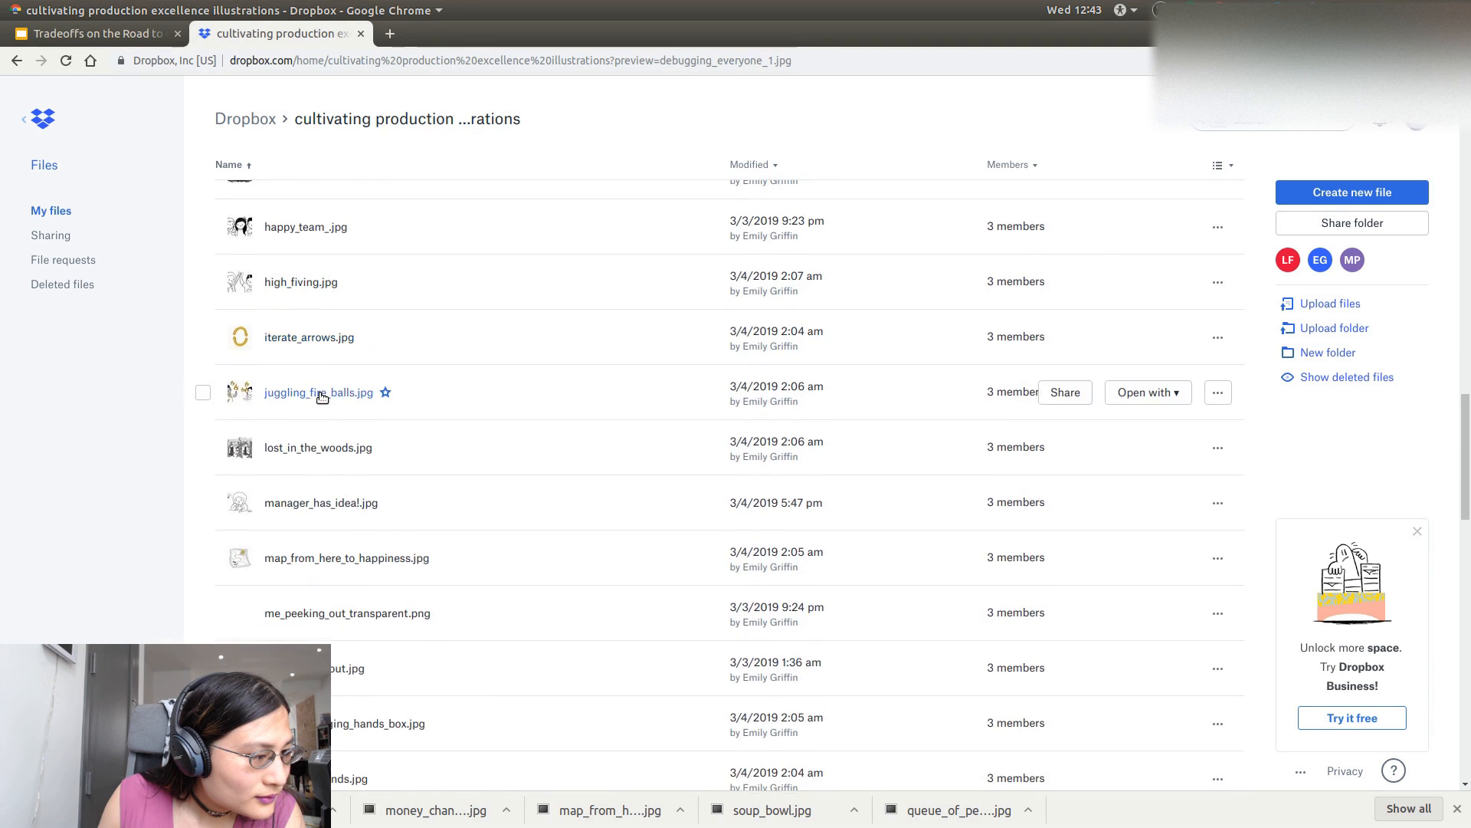
pyautogui.scroll(-4, 316, 398)
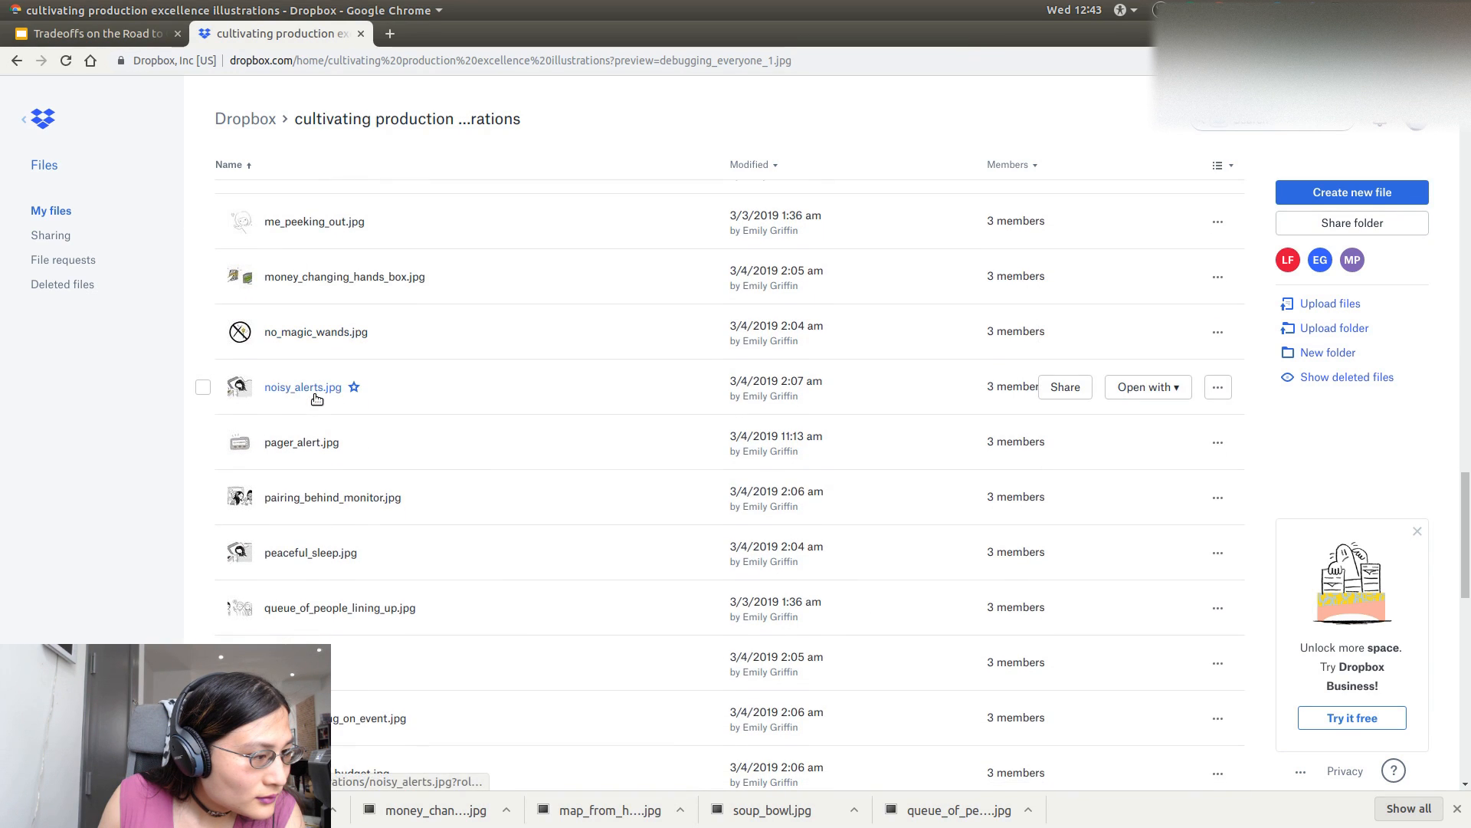
pyautogui.scroll(-5, 318, 396)
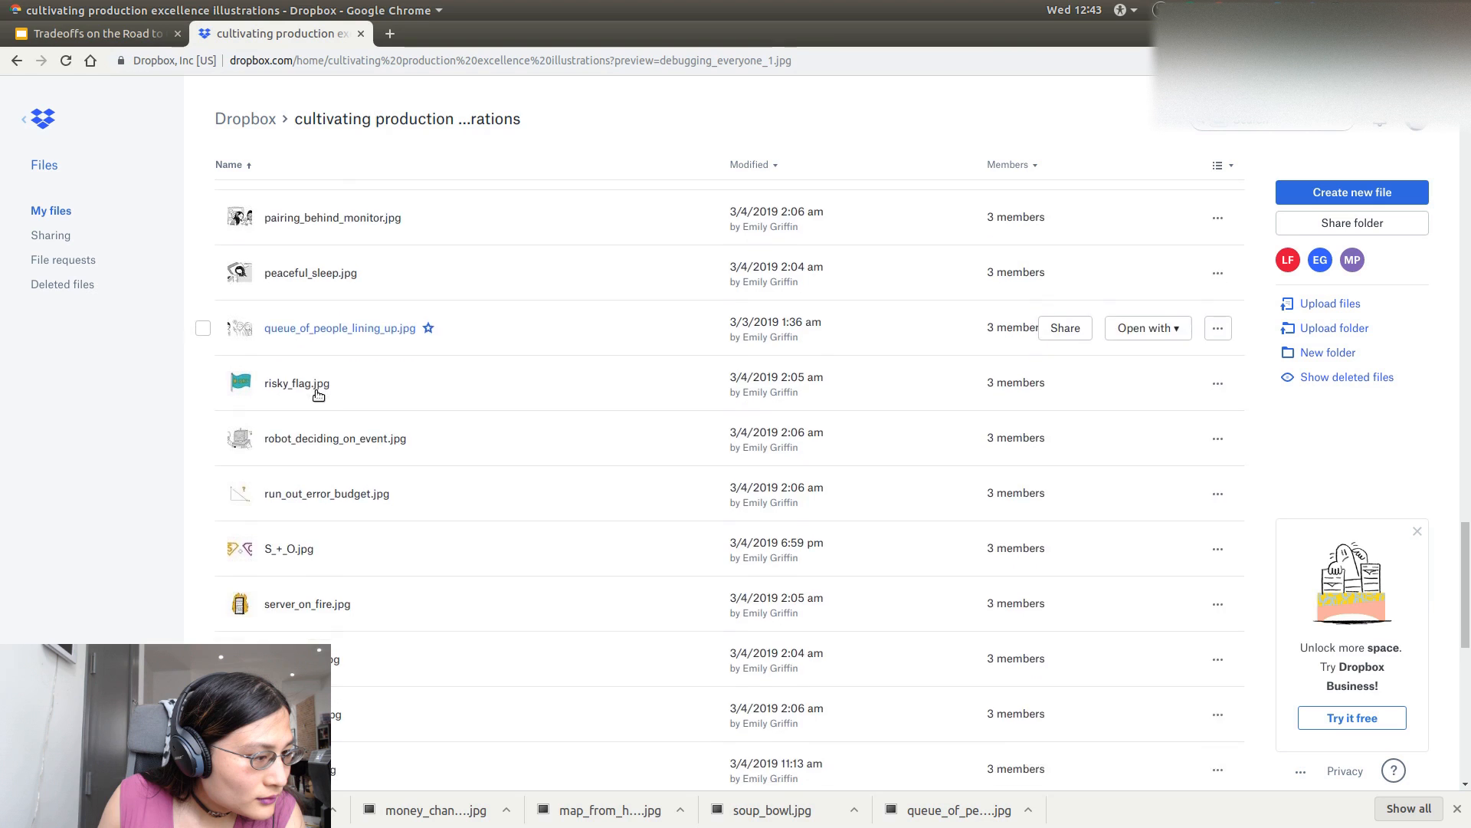
pyautogui.scroll(-2, 318, 395)
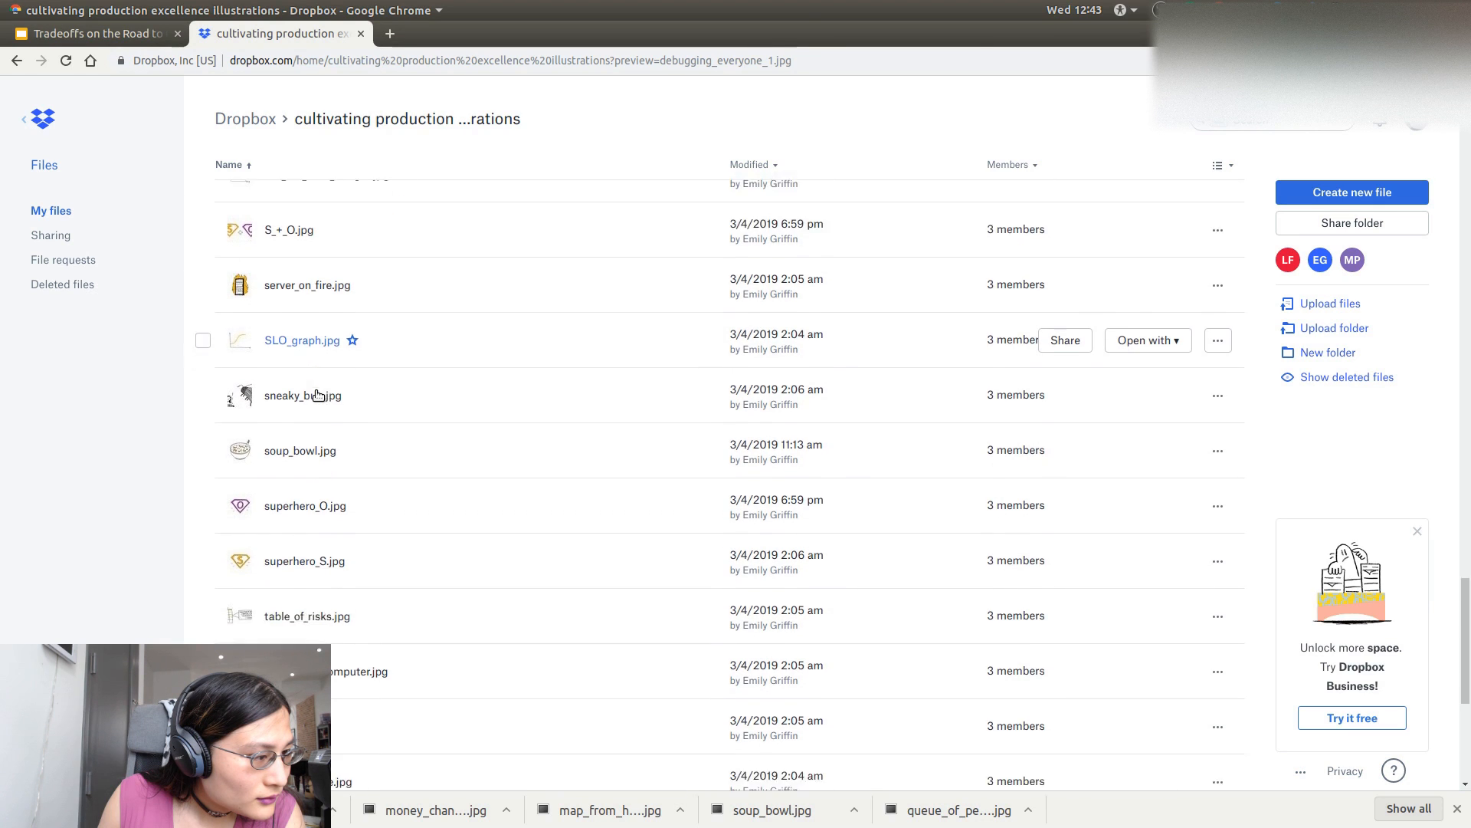
pyautogui.click(298, 263)
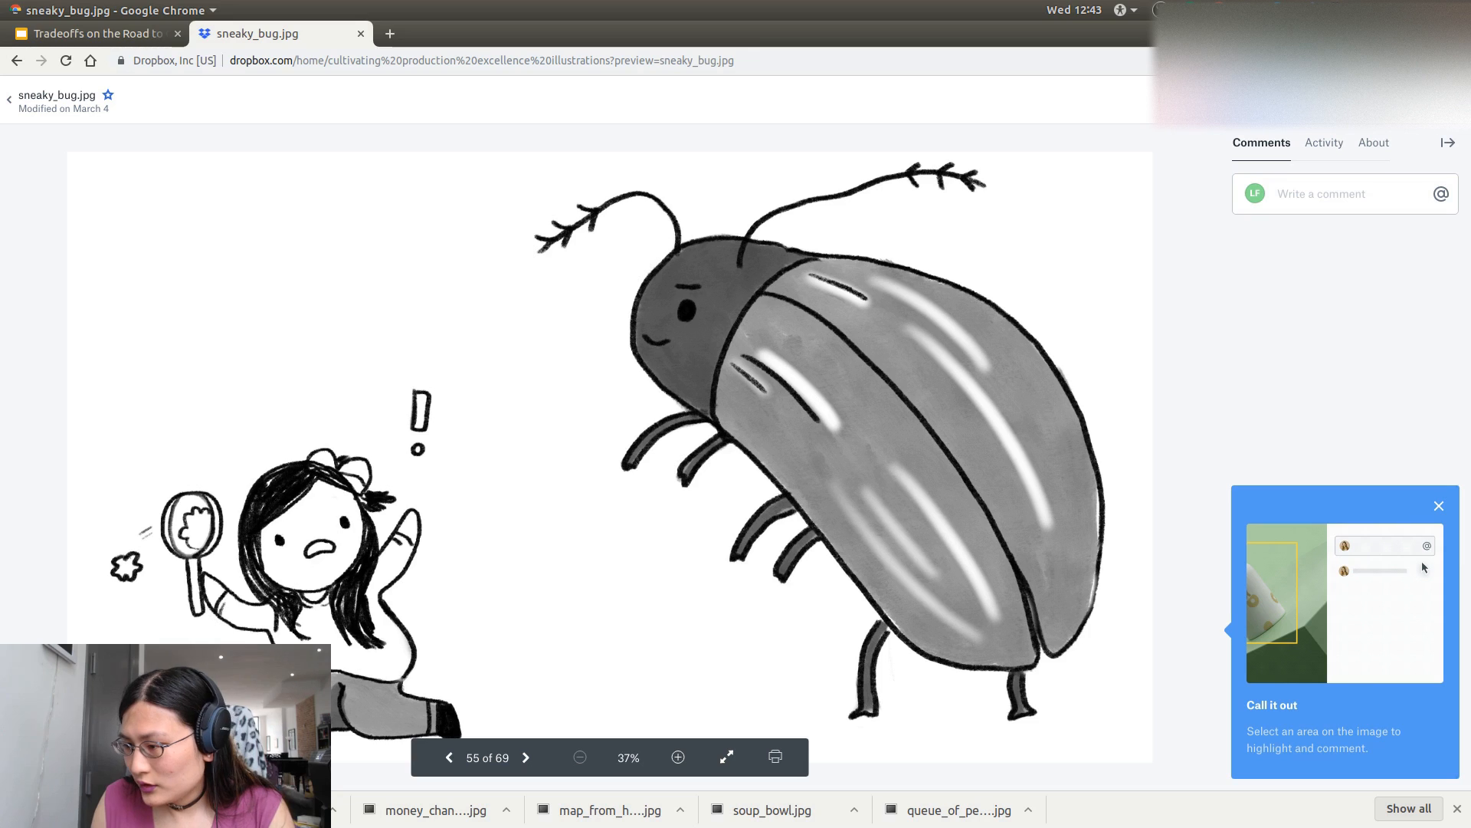
# Step: Download sneaky_bug.jpg from its preview and dismiss the browser's downloads bar
pyautogui.hotkey('alt', 'Tab')
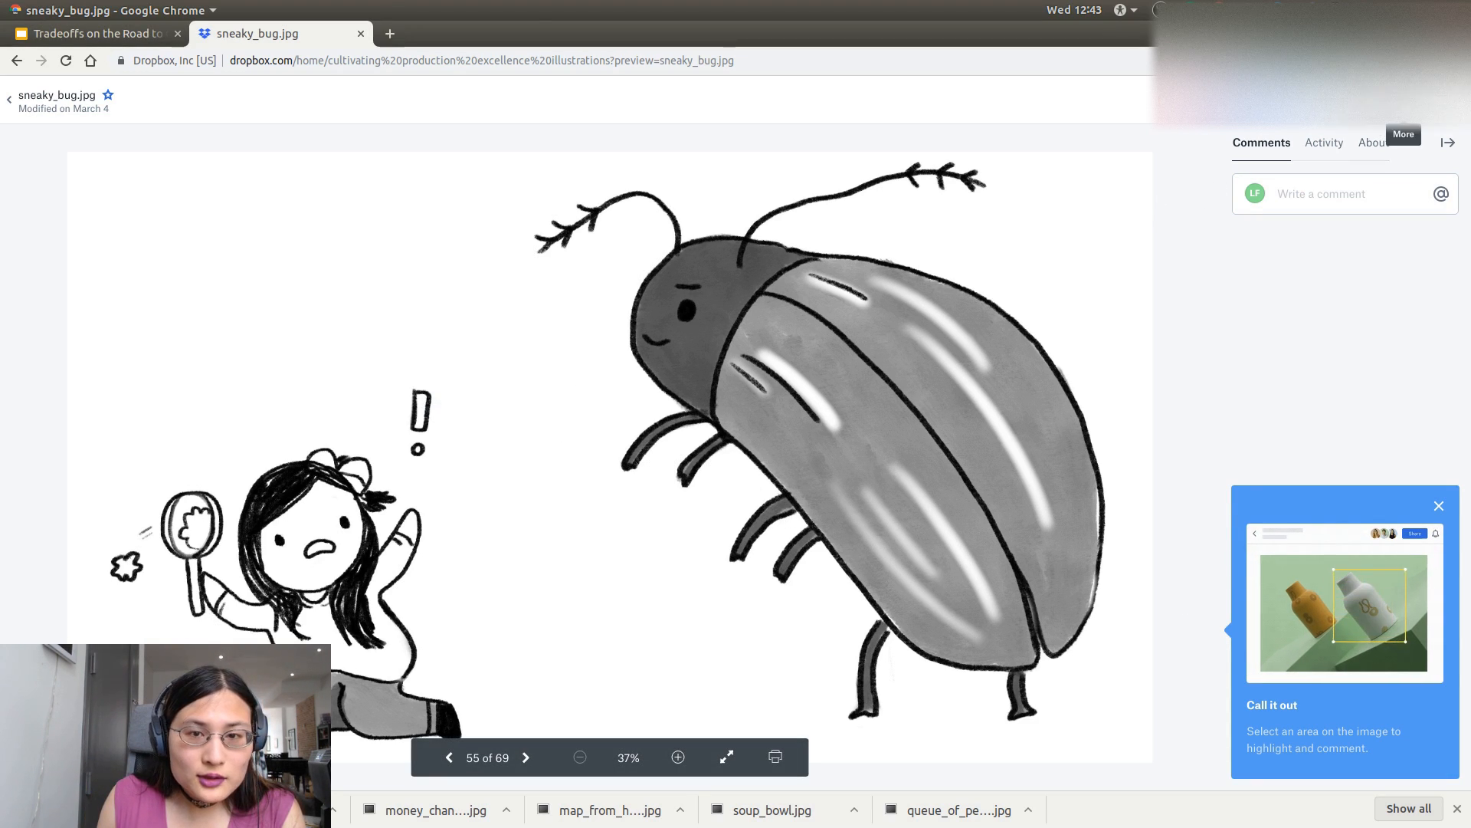
pyautogui.click(1402, 134)
pyautogui.click(1310, 233)
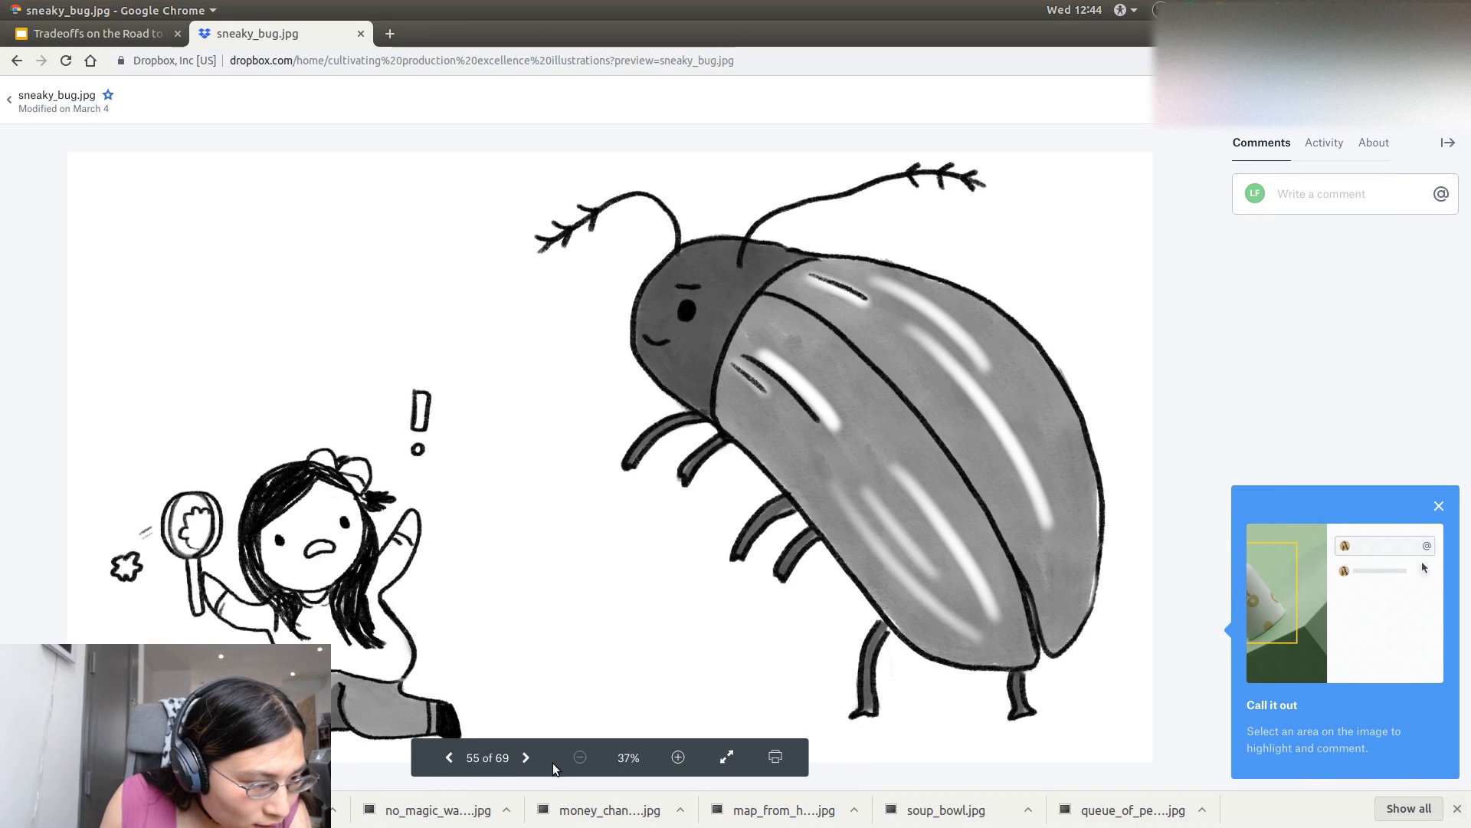
pyautogui.click(1458, 808)
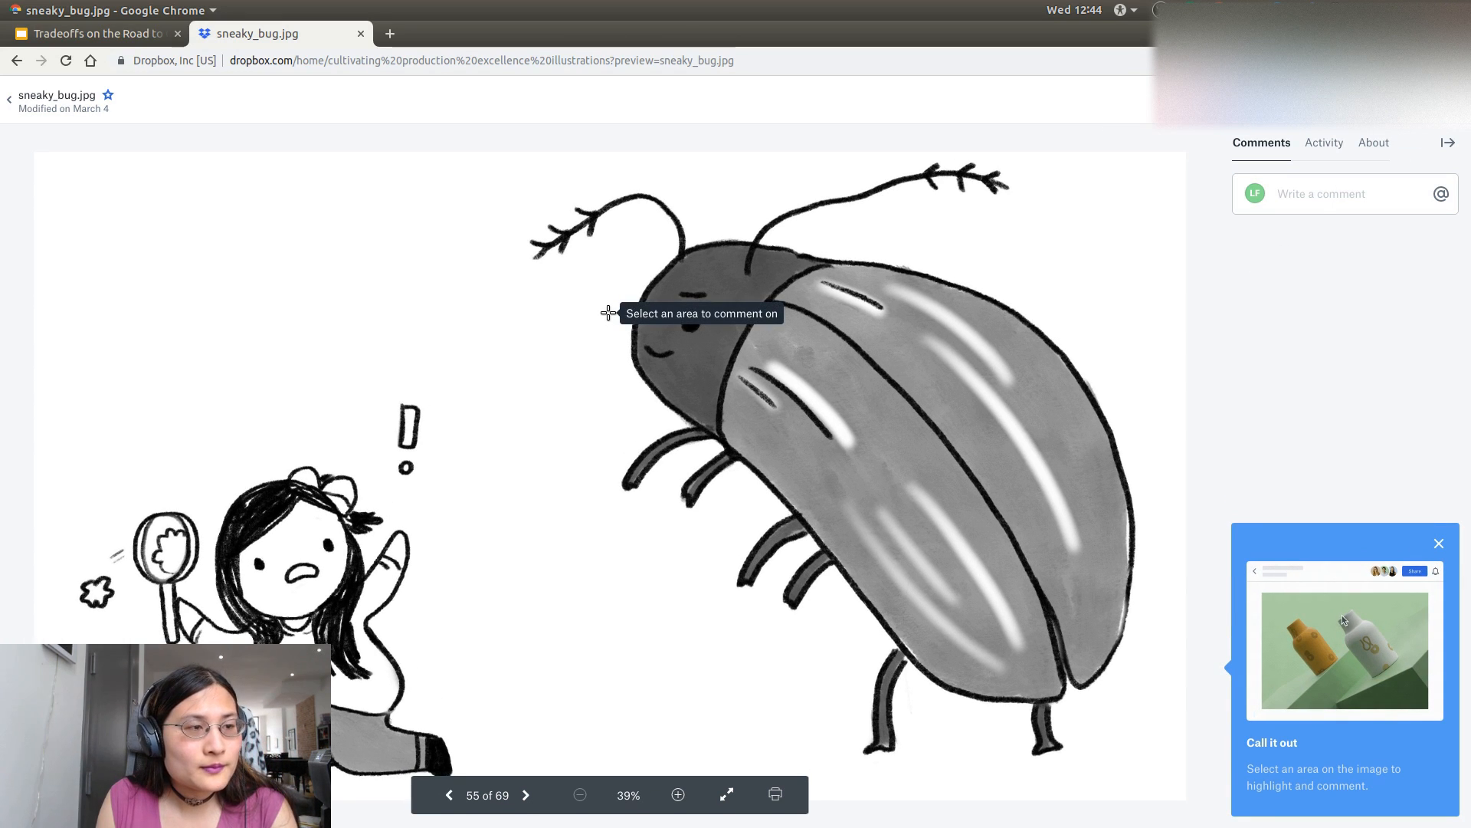
# Step: Launch GIMP and open sneaky_bug.jpg from the Downloads folder
pyautogui.press('super')
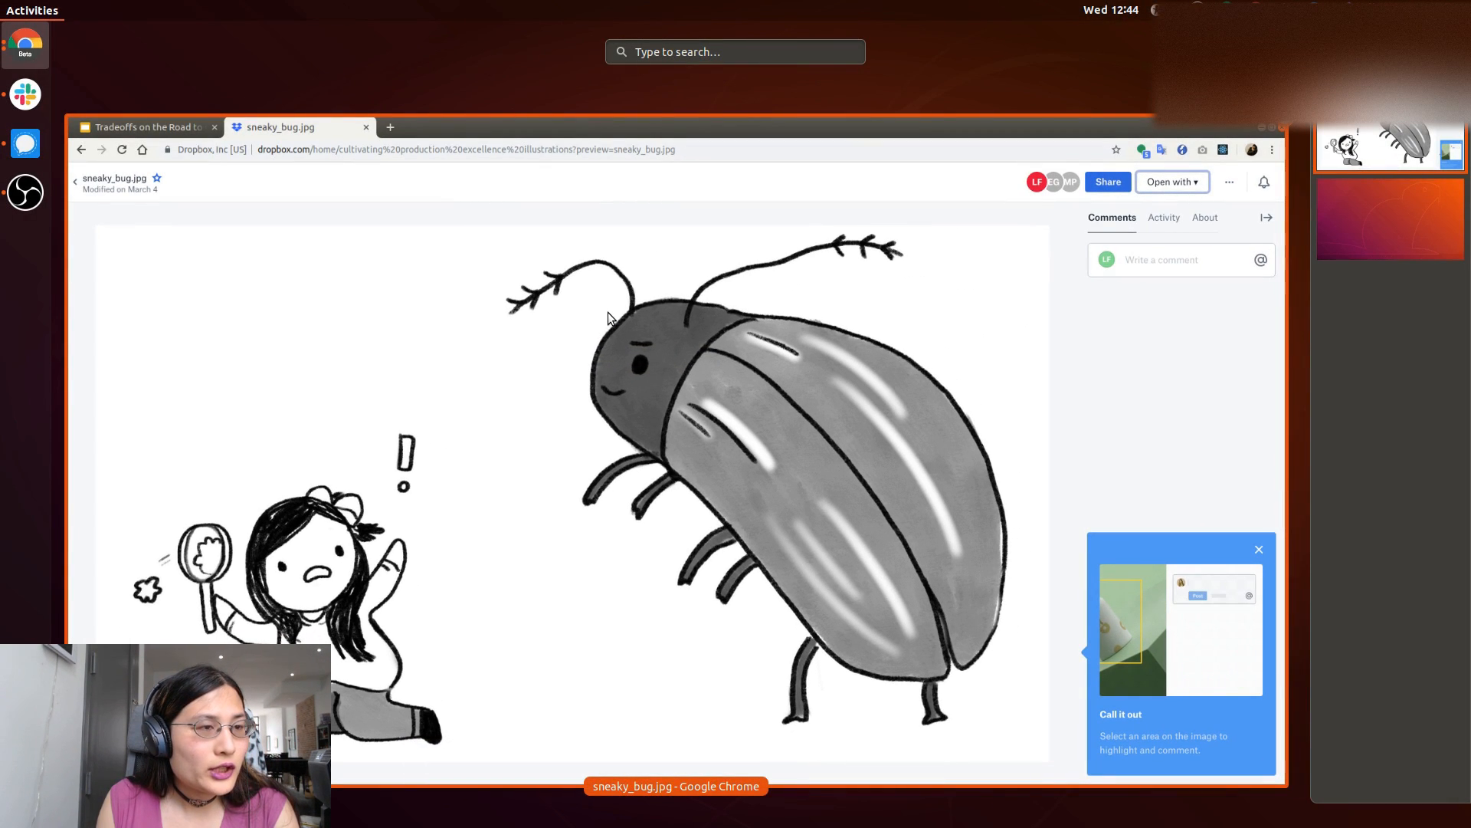
pyautogui.write('gimp')
pyautogui.press('Return')
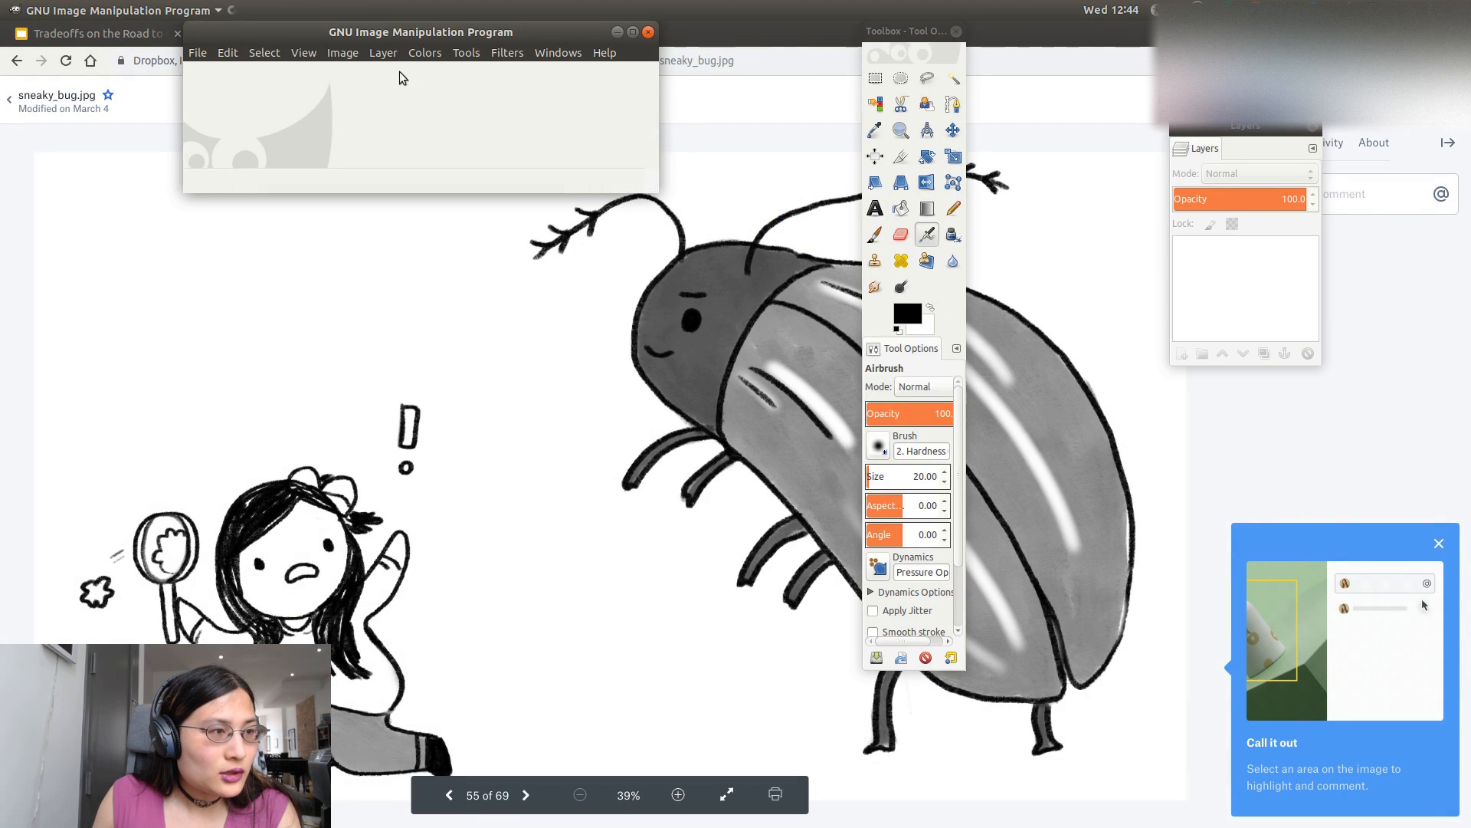
pyautogui.click(186, 57)
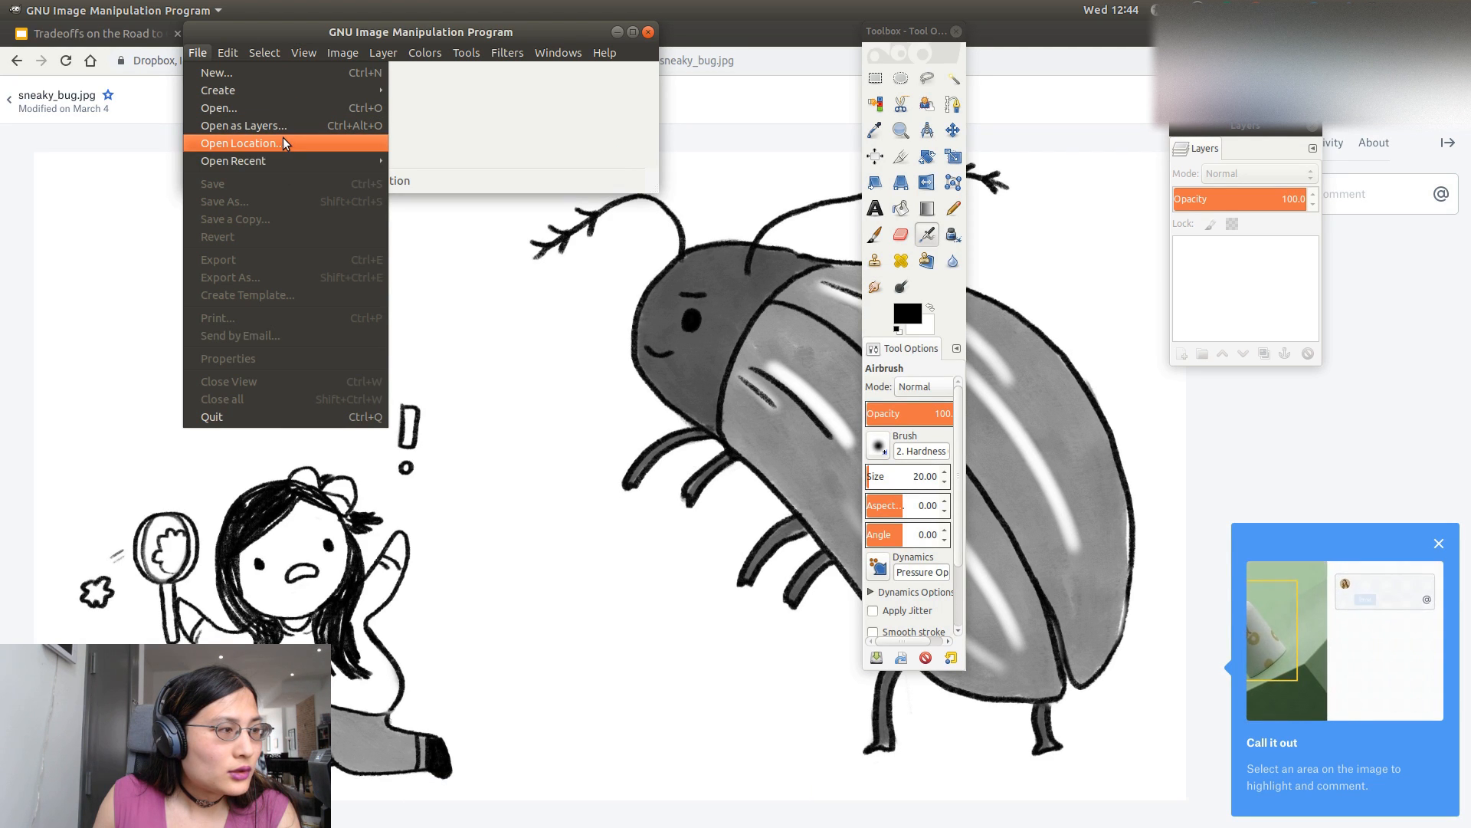
pyautogui.click(280, 108)
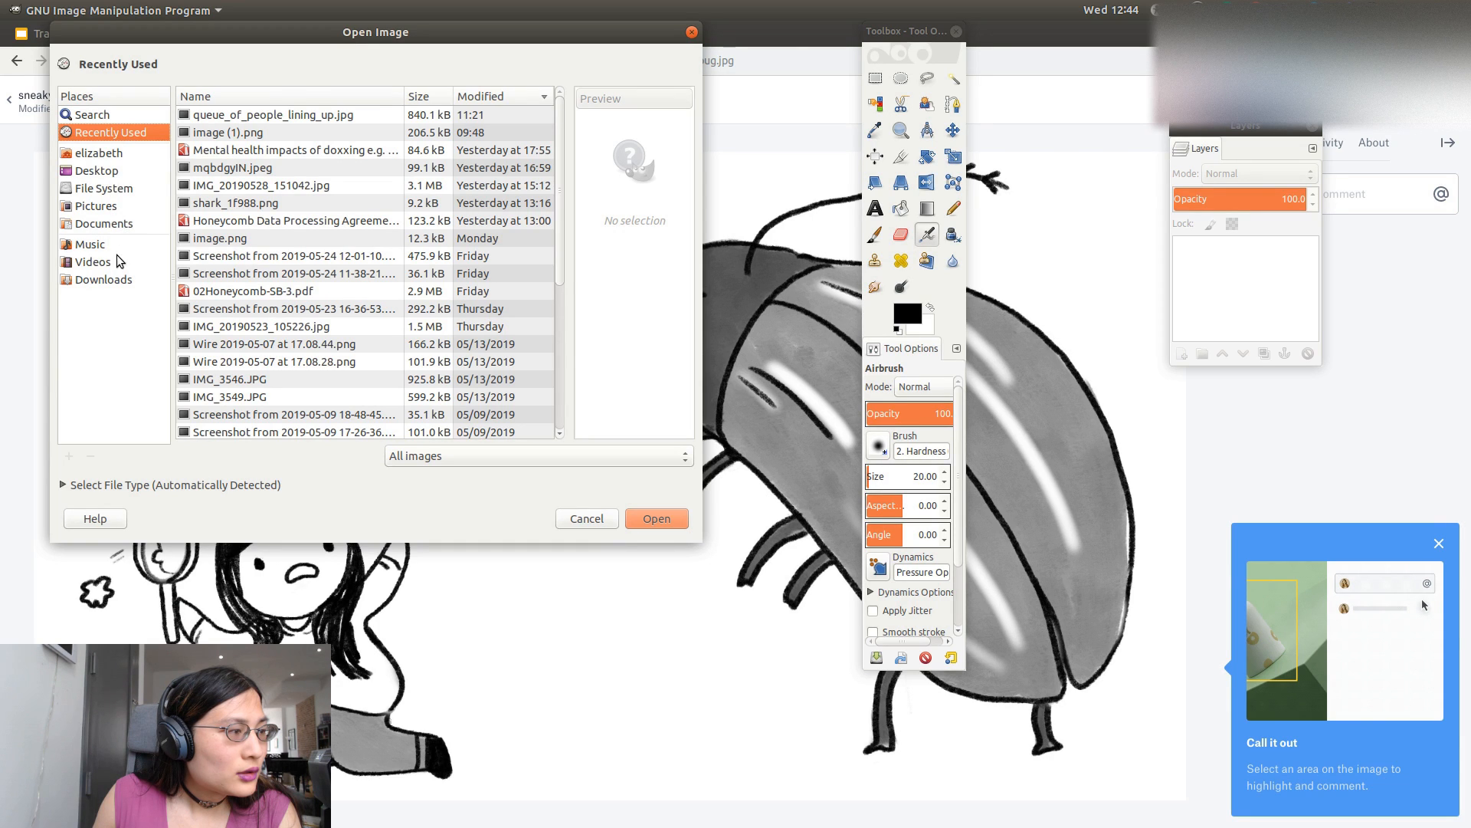
pyautogui.click(119, 284)
pyautogui.doubleClick(308, 162)
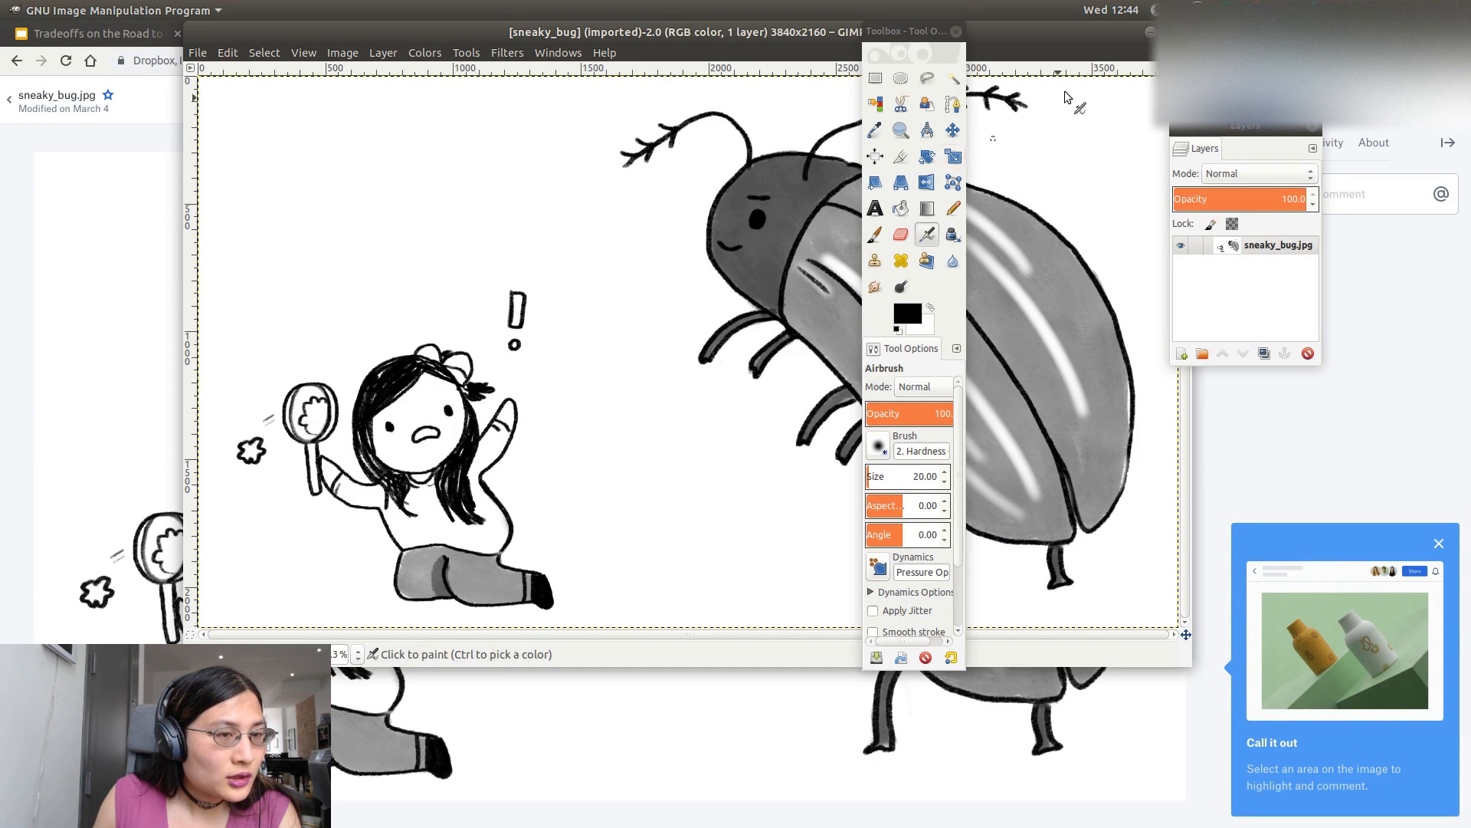
# Step: Crop the image to a rectangle of about 1089 × 1083 pixels around the girl and erase the leftover exclamation-mark dot at its upper edge
pyautogui.click(875, 77)
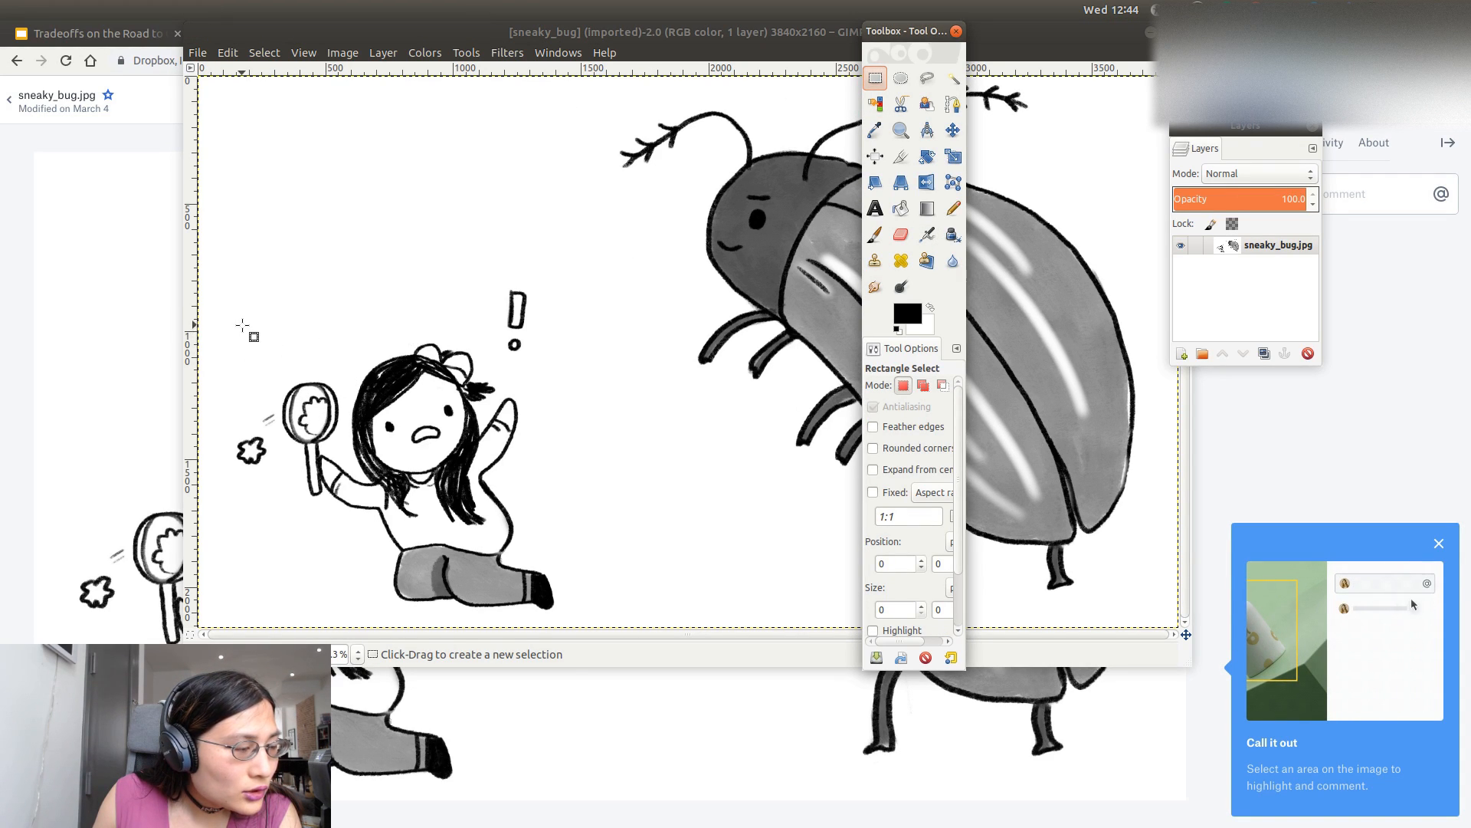
pyautogui.moveTo(259, 309)
pyautogui.mouseDown()
pyautogui.moveTo(427, 476)
pyautogui.moveTo(590, 590)
pyautogui.moveTo(584, 616)
pyautogui.moveTo(560, 615)
pyautogui.mouseUp()
pyautogui.click(288, 217)
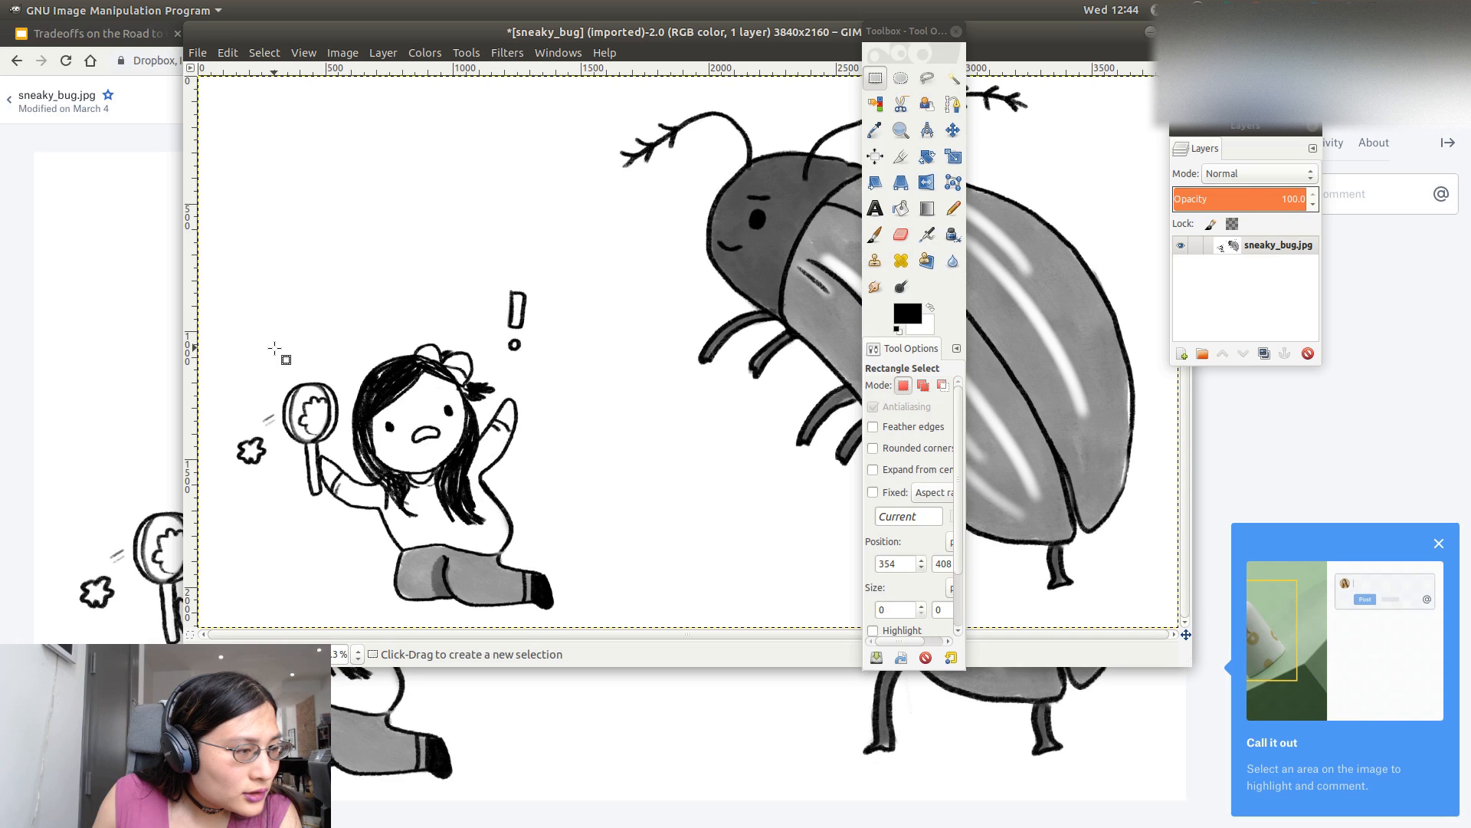
pyautogui.moveTo(275, 348); pyautogui.dragTo(435, 498)
pyautogui.click(235, 354)
pyautogui.moveTo(280, 341)
pyautogui.mouseDown()
pyautogui.moveTo(540, 574)
pyautogui.moveTo(558, 618)
pyautogui.mouseUp()
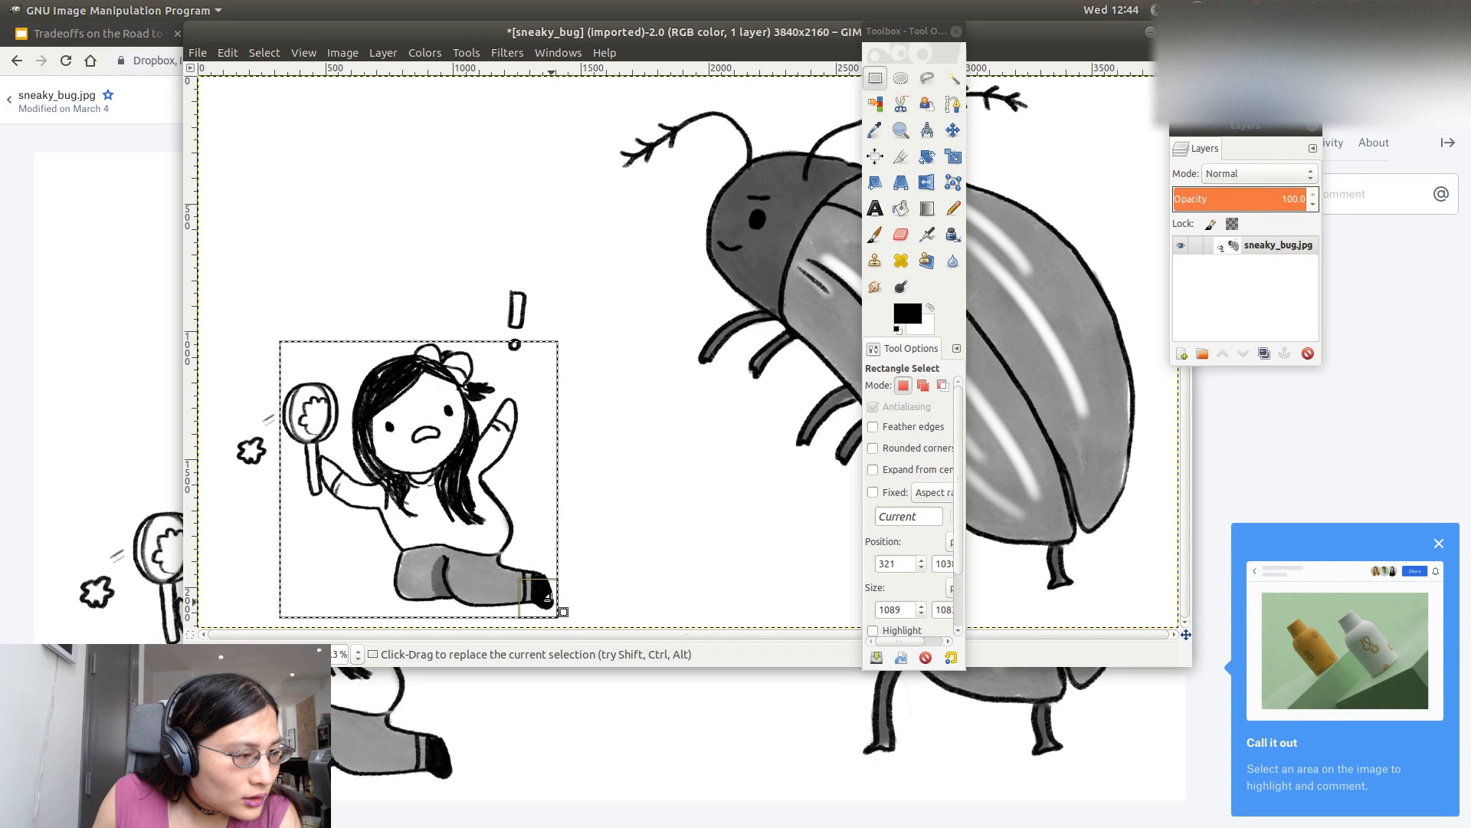
pyautogui.click(342, 52)
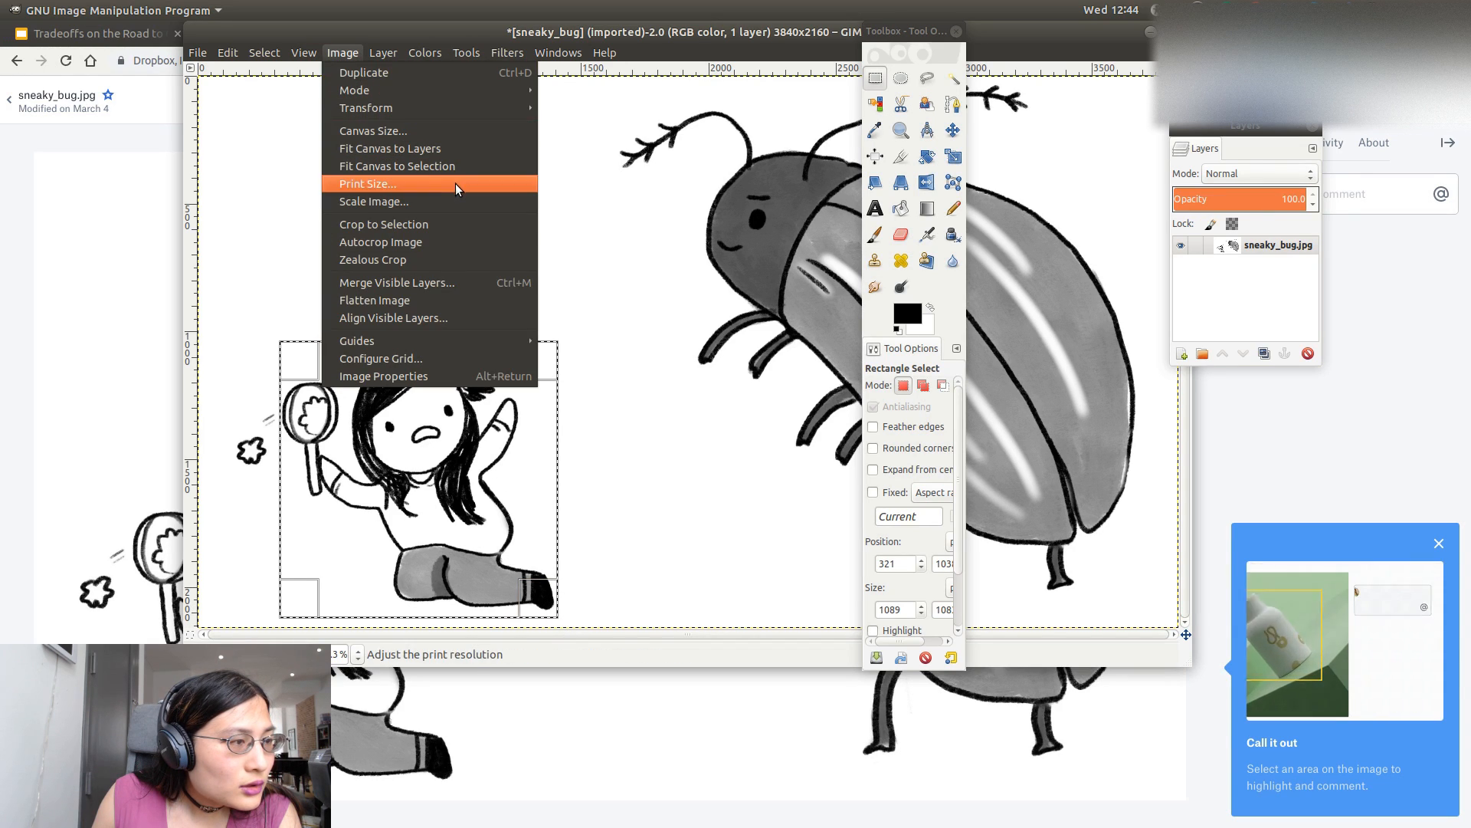
pyautogui.click(441, 224)
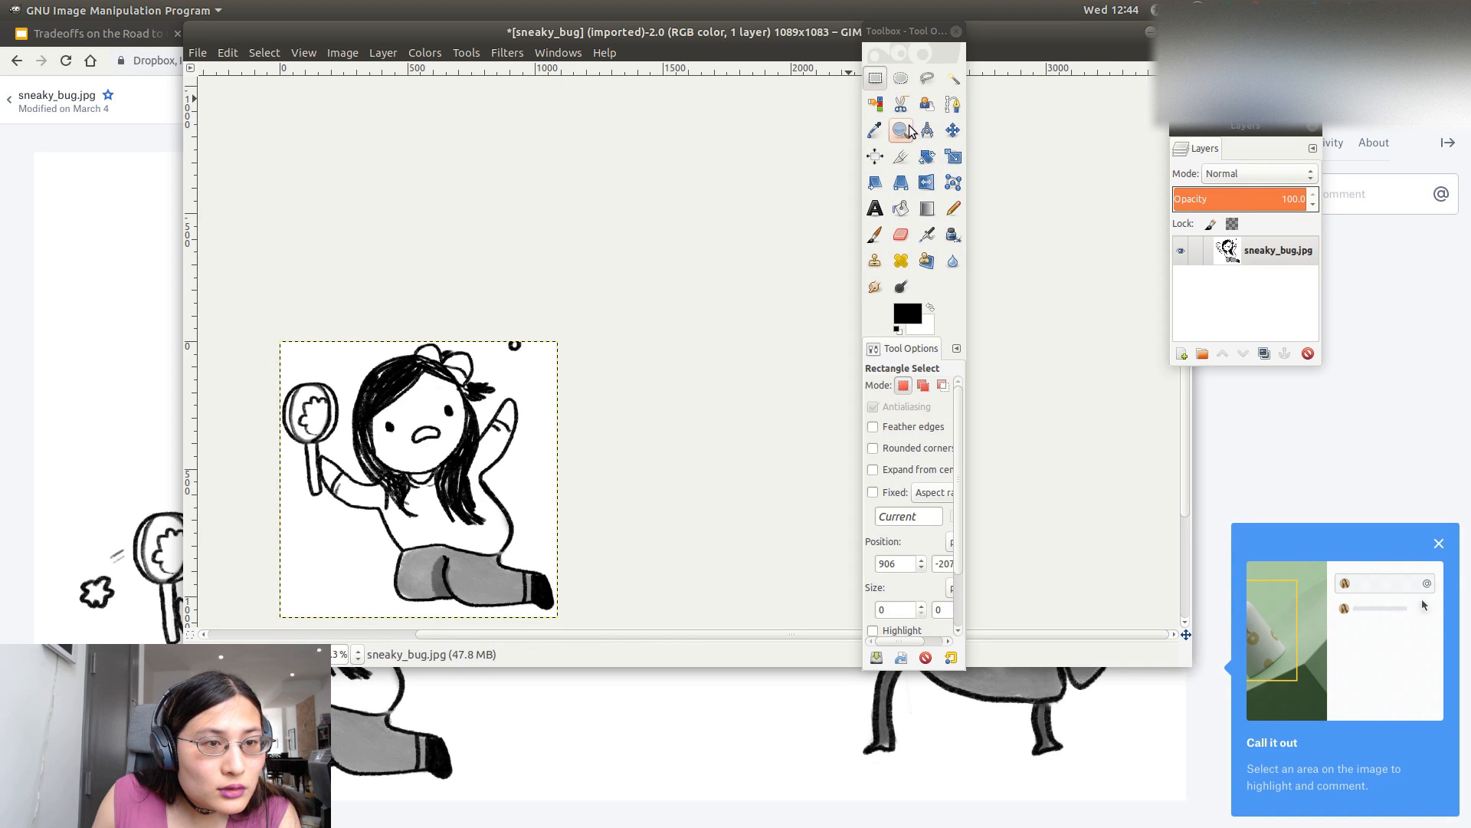
pyautogui.click(900, 234)
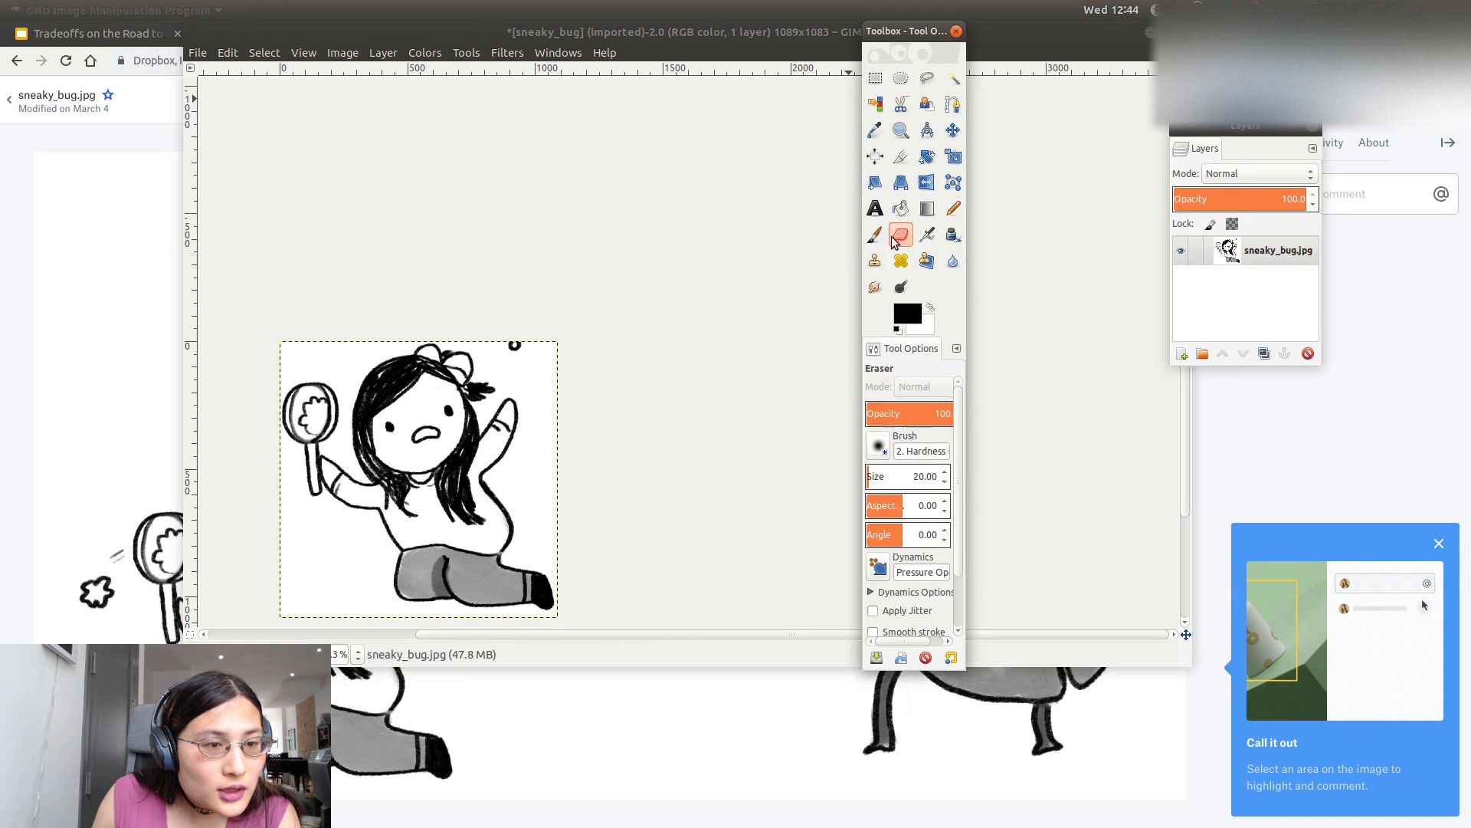
pyautogui.click(515, 351)
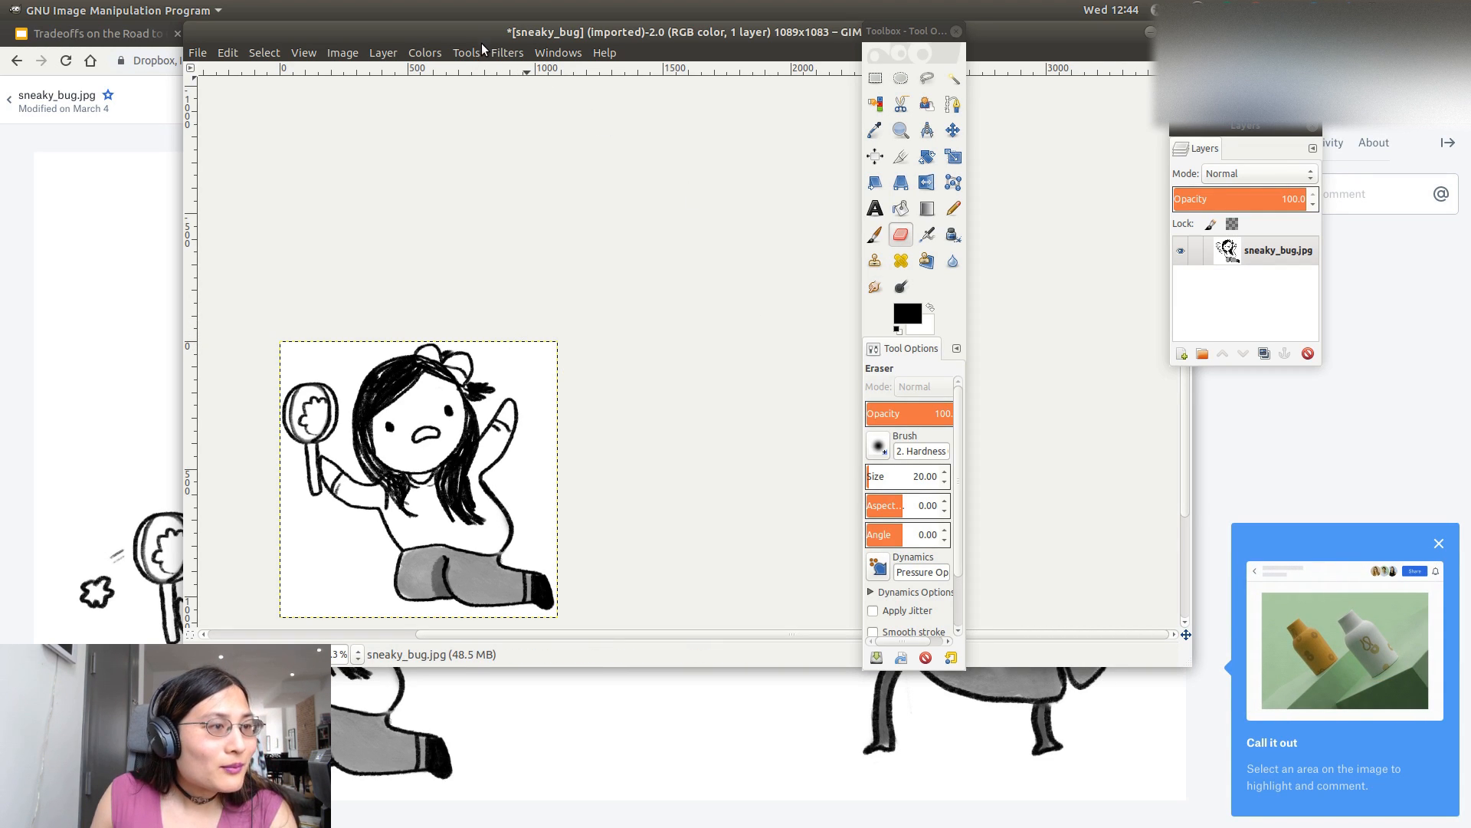
# Step: Export the cropped image to the Downloads folder as focus.jpg with JPEG quality 95
pyautogui.click(197, 52)
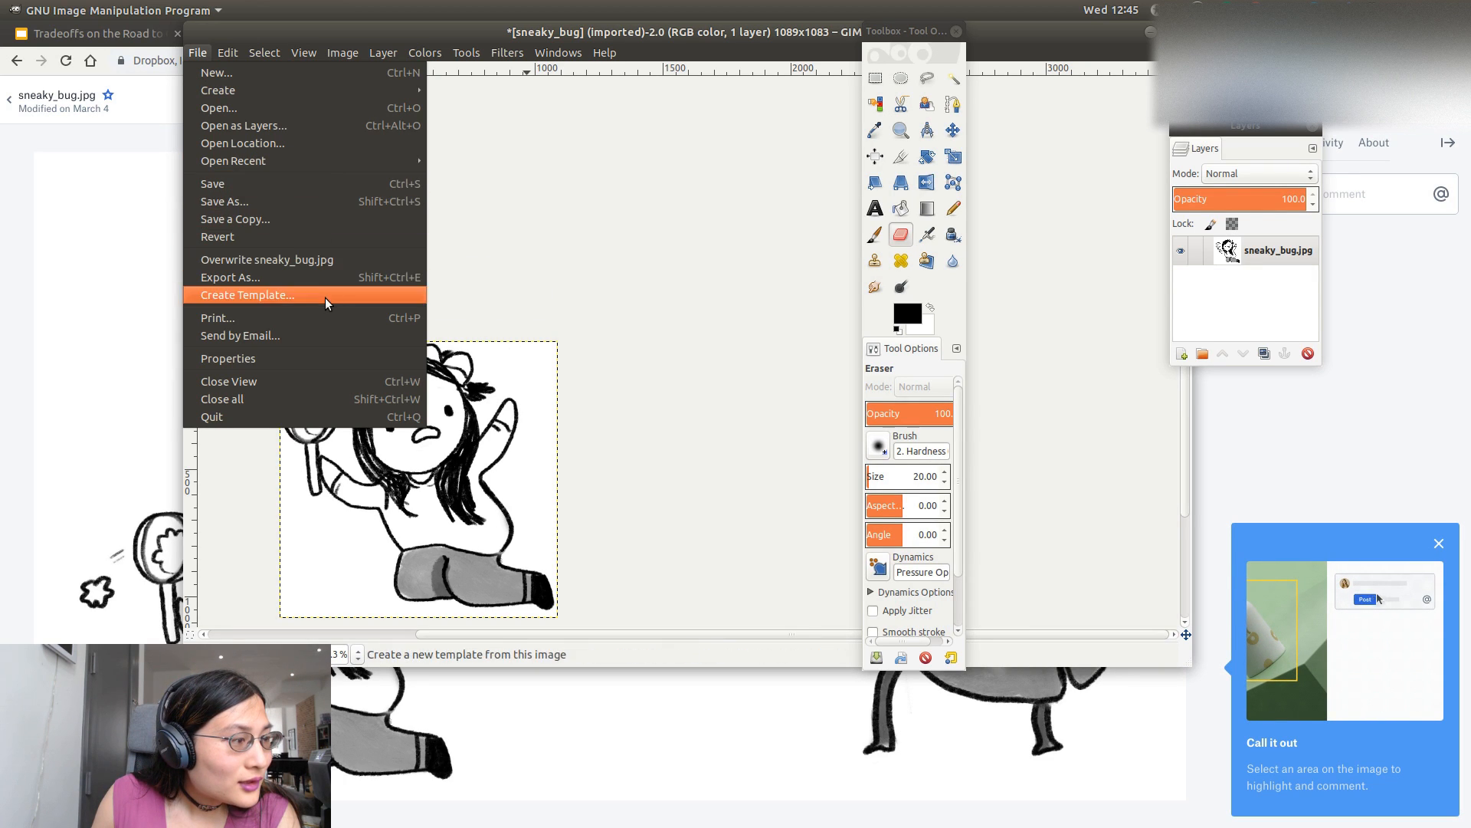
pyautogui.click(321, 277)
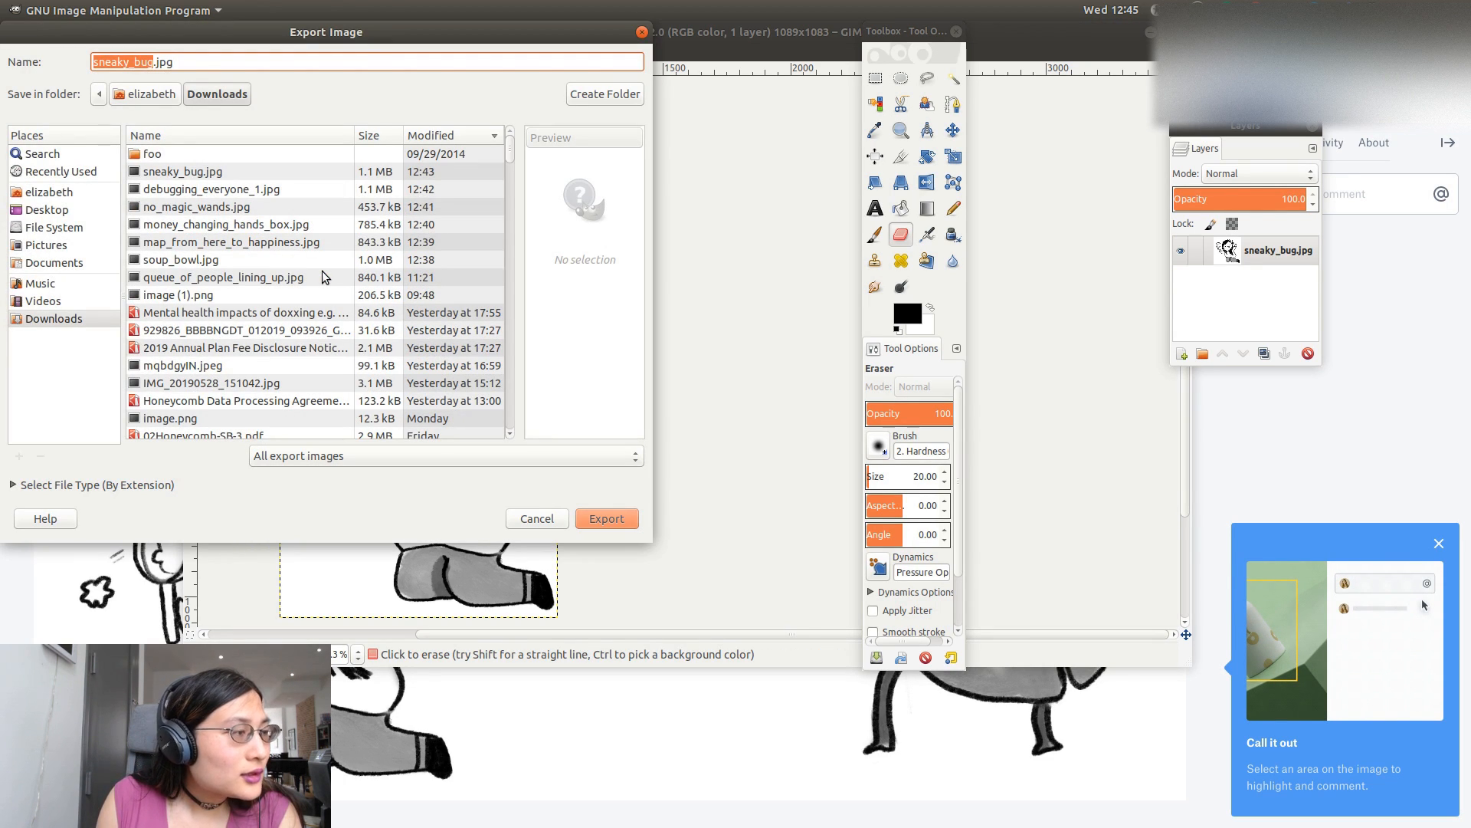
pyautogui.write('focus')
pyautogui.press('Return')
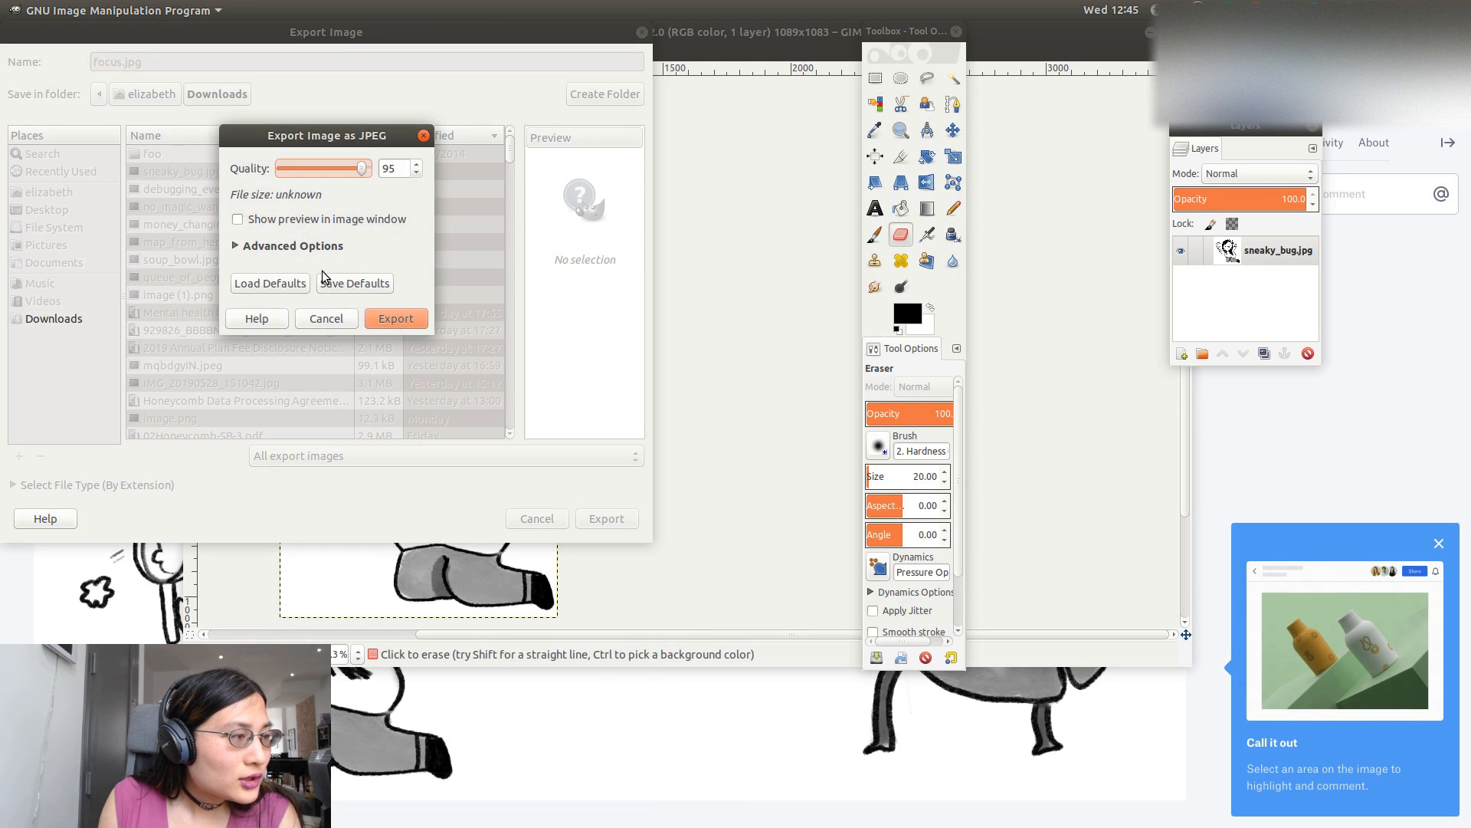
pyautogui.click(391, 318)
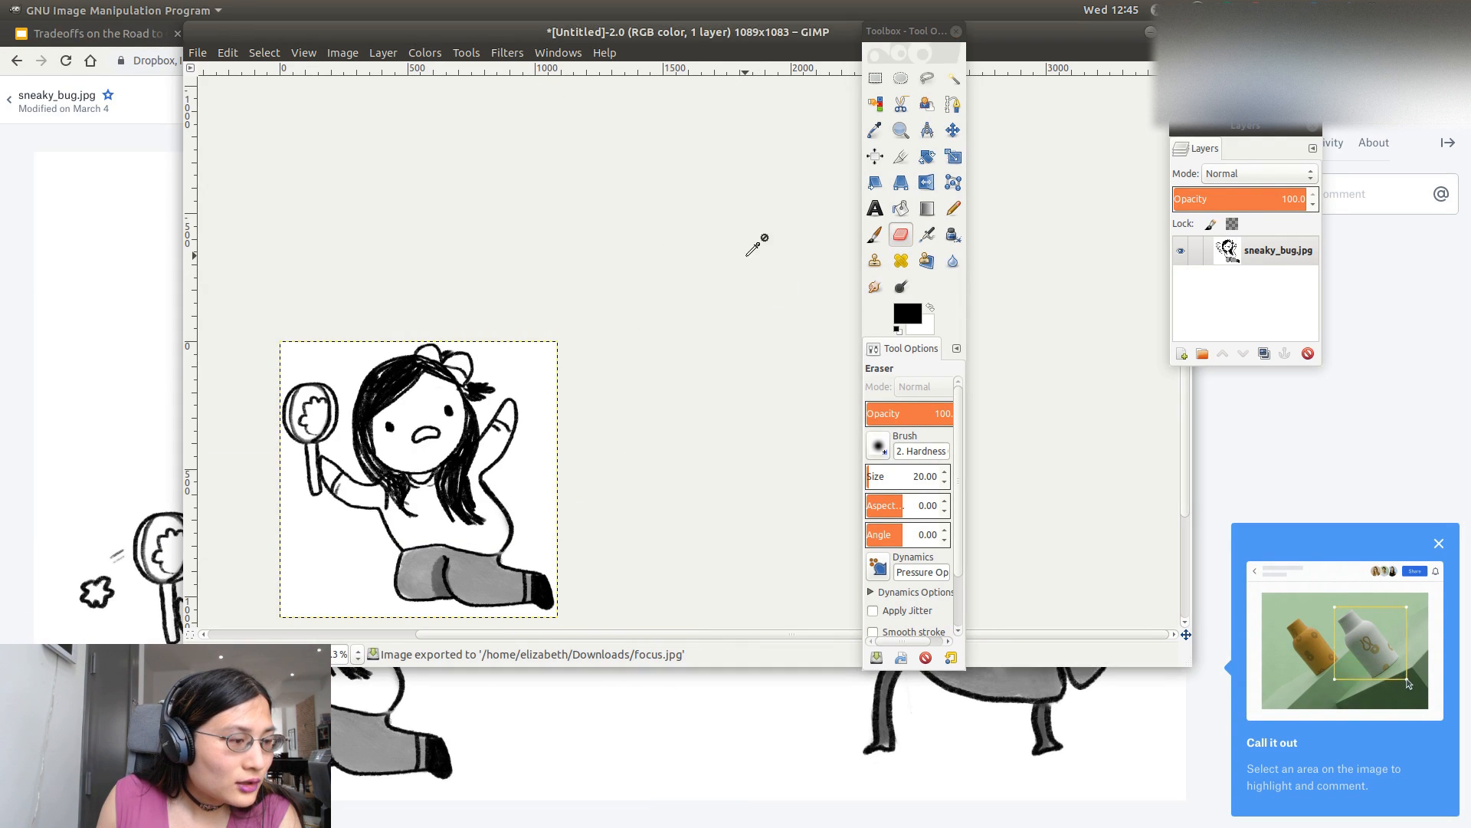
# Step: Quit GIMP without saving and switch back to the "Tradeoffs on the Road to Observability" presentation in the browser, keeping the Dropbox page open
pyautogui.hotkey('ctrl', 'q')
pyautogui.click(774, 509)
pyautogui.hotkey('alt', 'Tab')
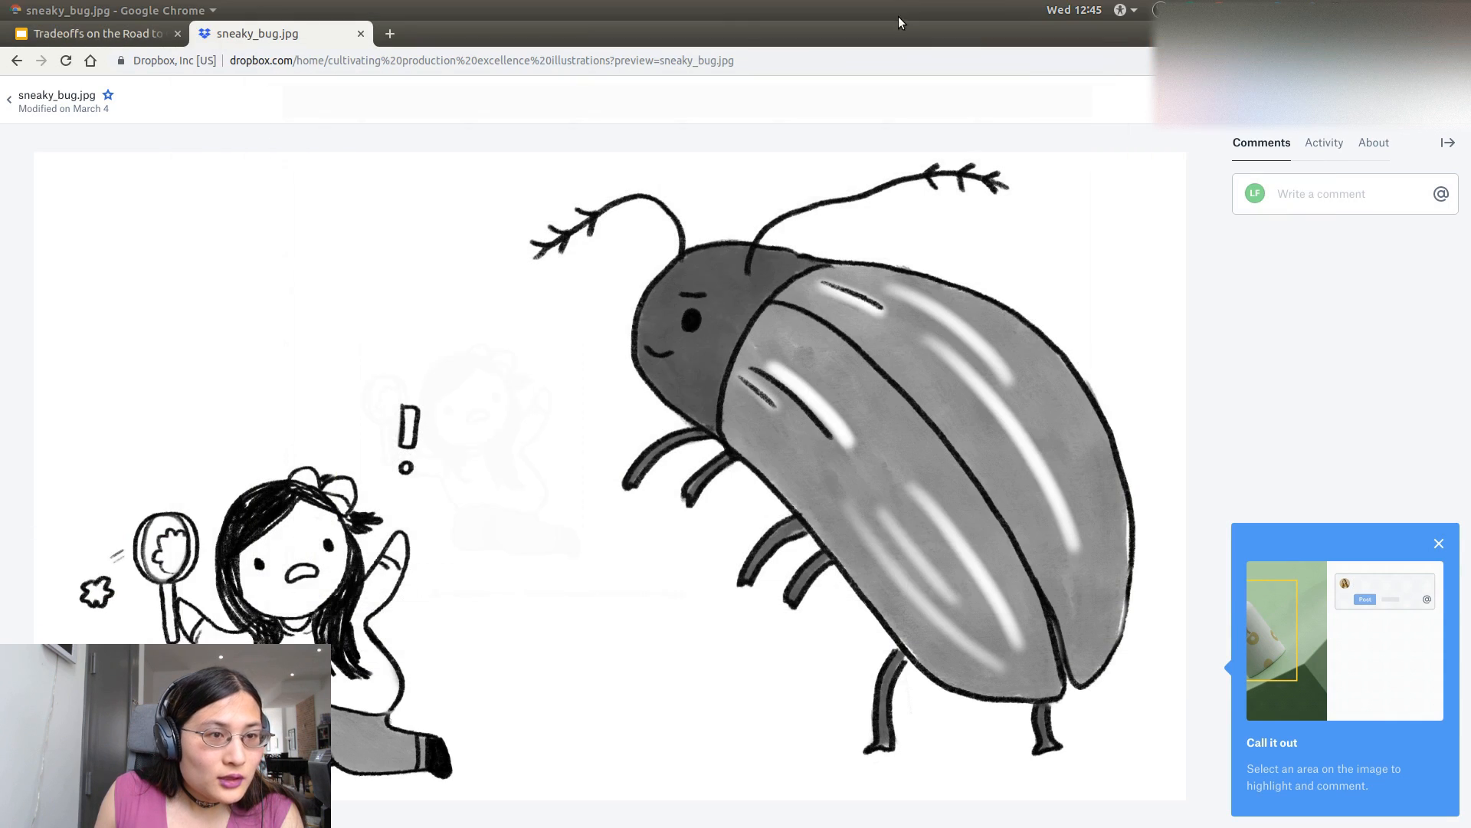
pyautogui.hotkey('ctrl', 'w')
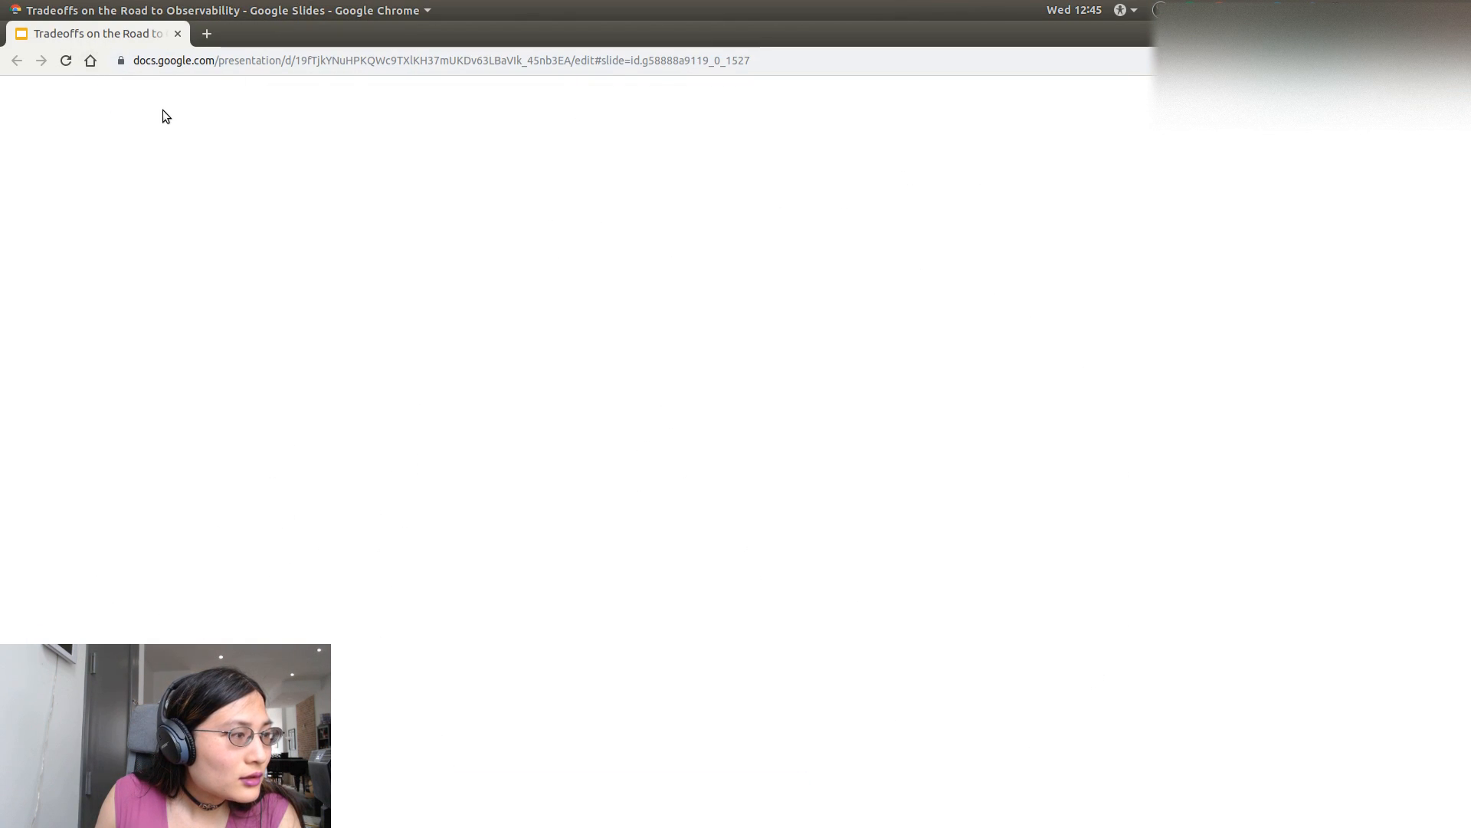
pyautogui.hotkey('ctrl', 'shift', 't')
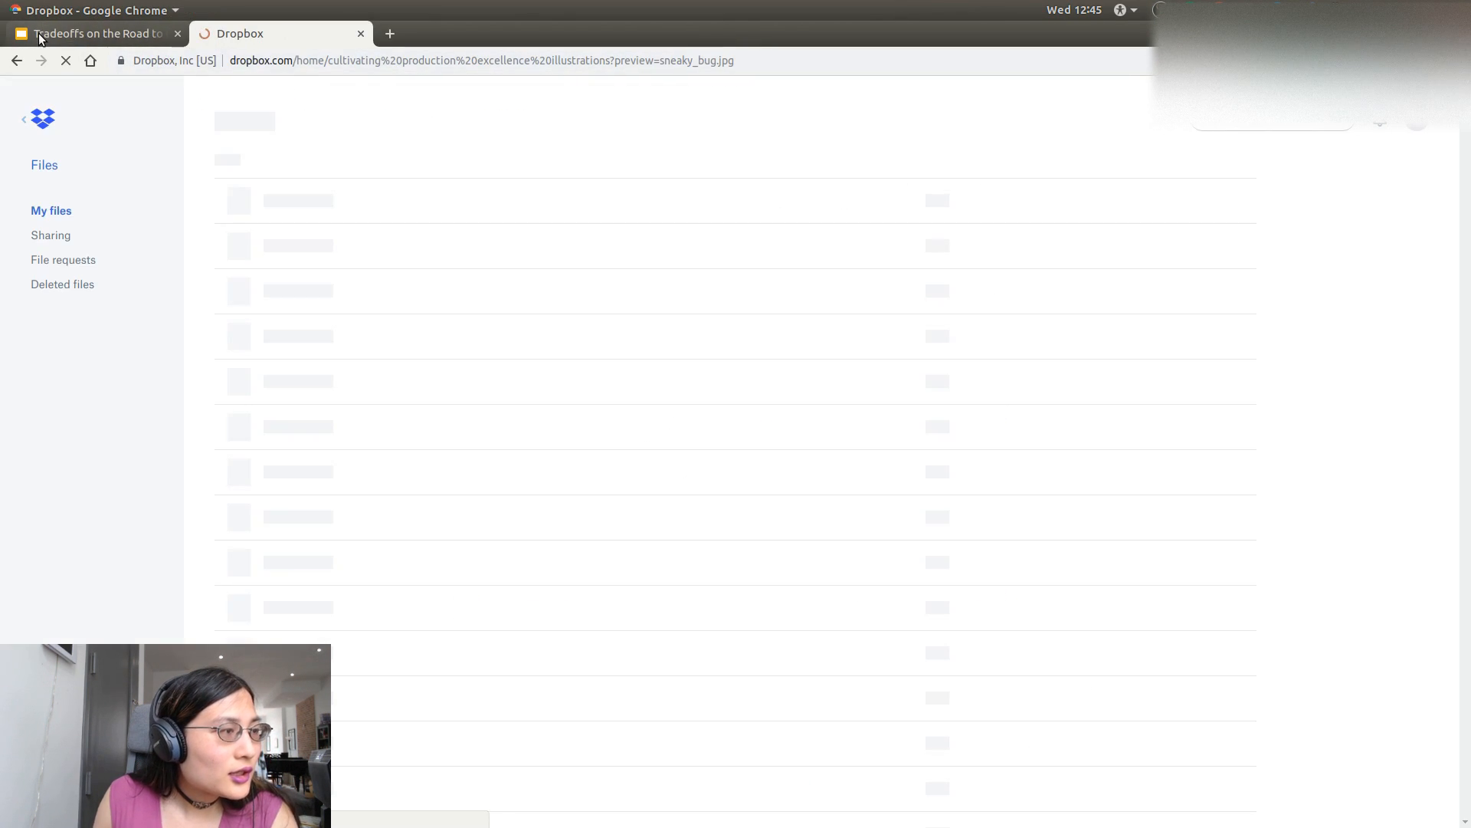
pyautogui.click(41, 35)
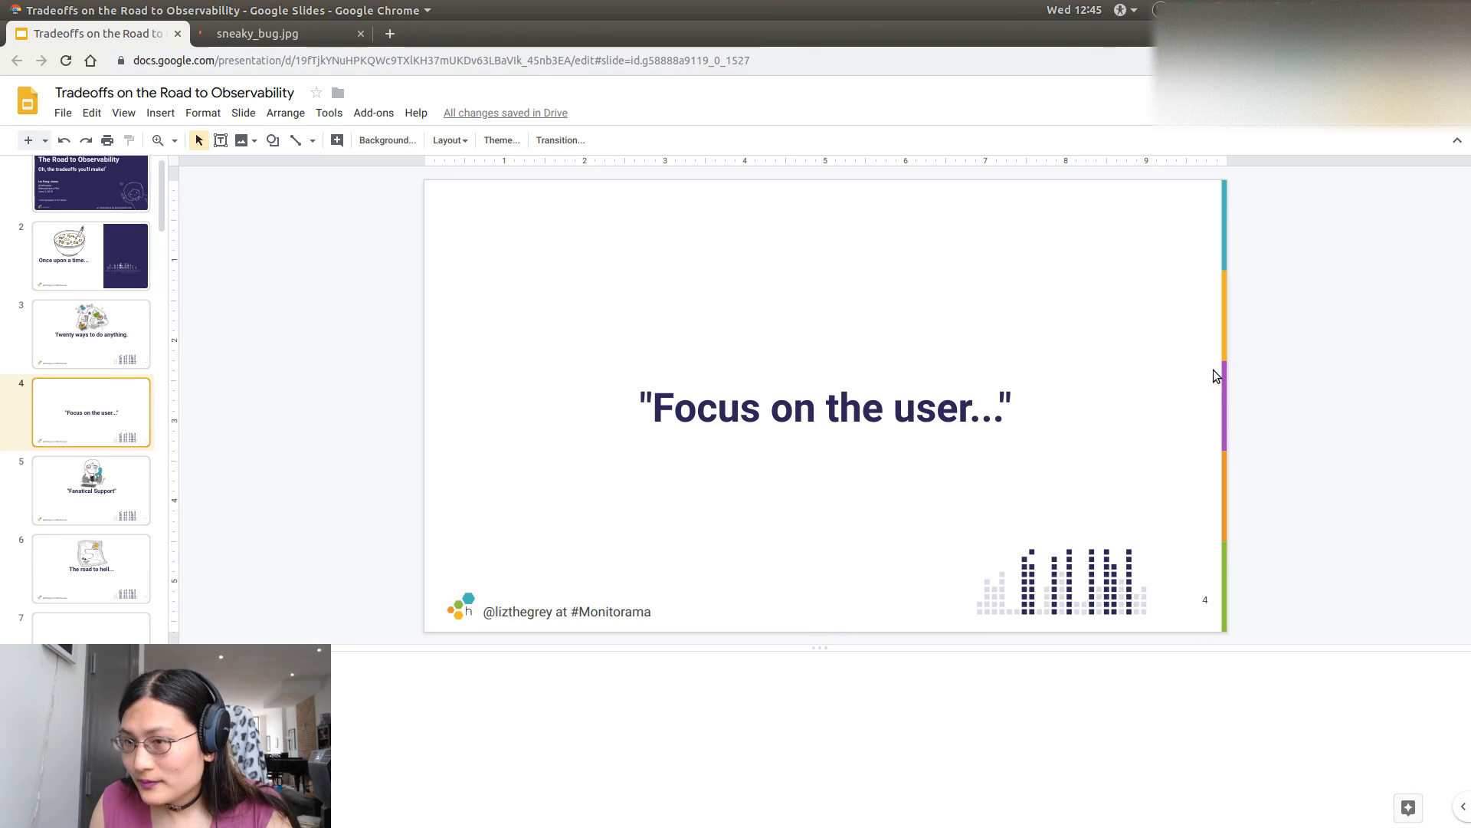
# Step: Insert focus.jpg from the Downloads folder as an image on the "Focus on the user..." slide
pyautogui.click(125, 115)
pyautogui.moveTo(175, 117)
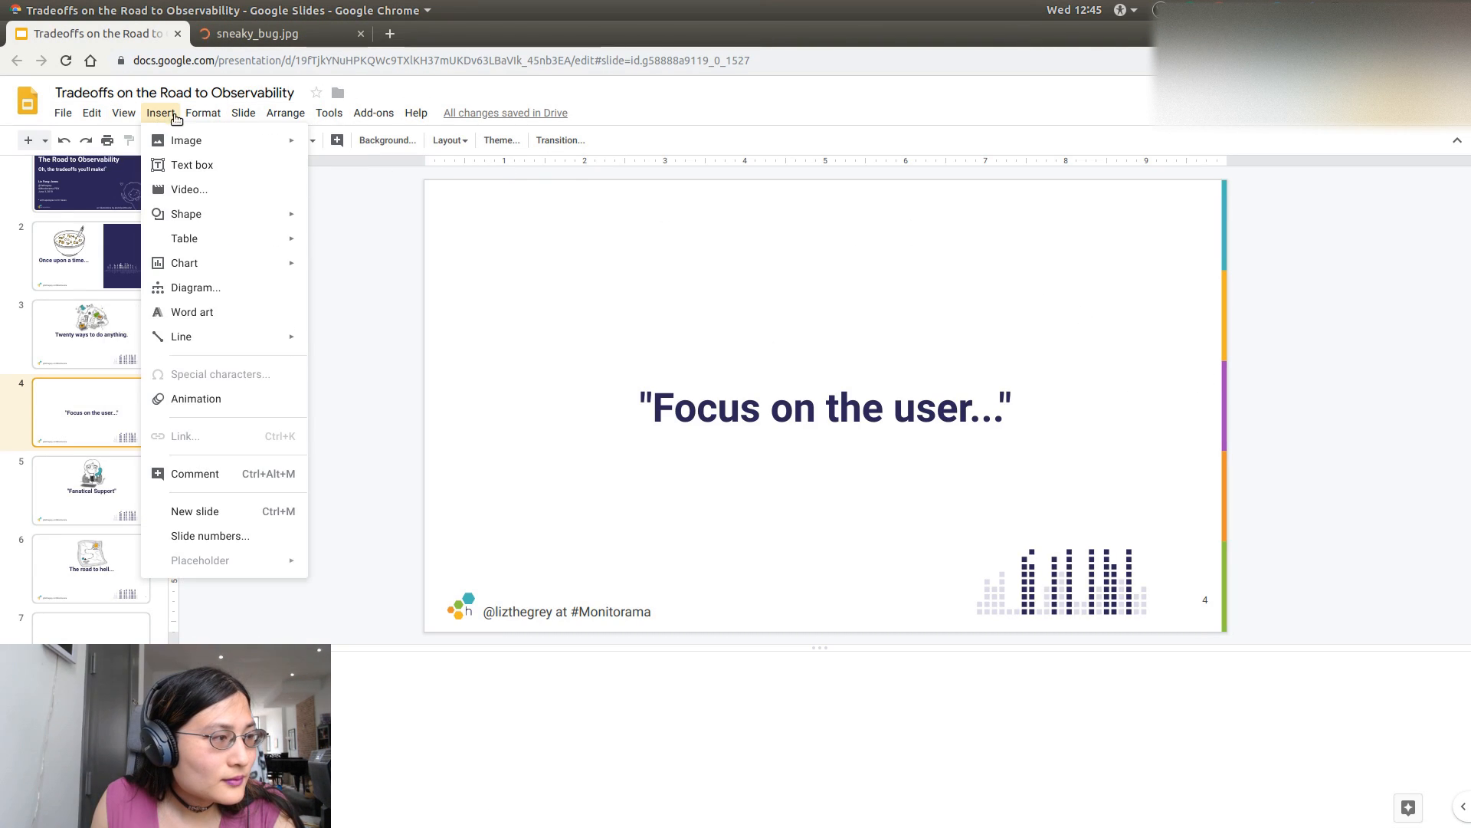
pyautogui.moveTo(253, 141)
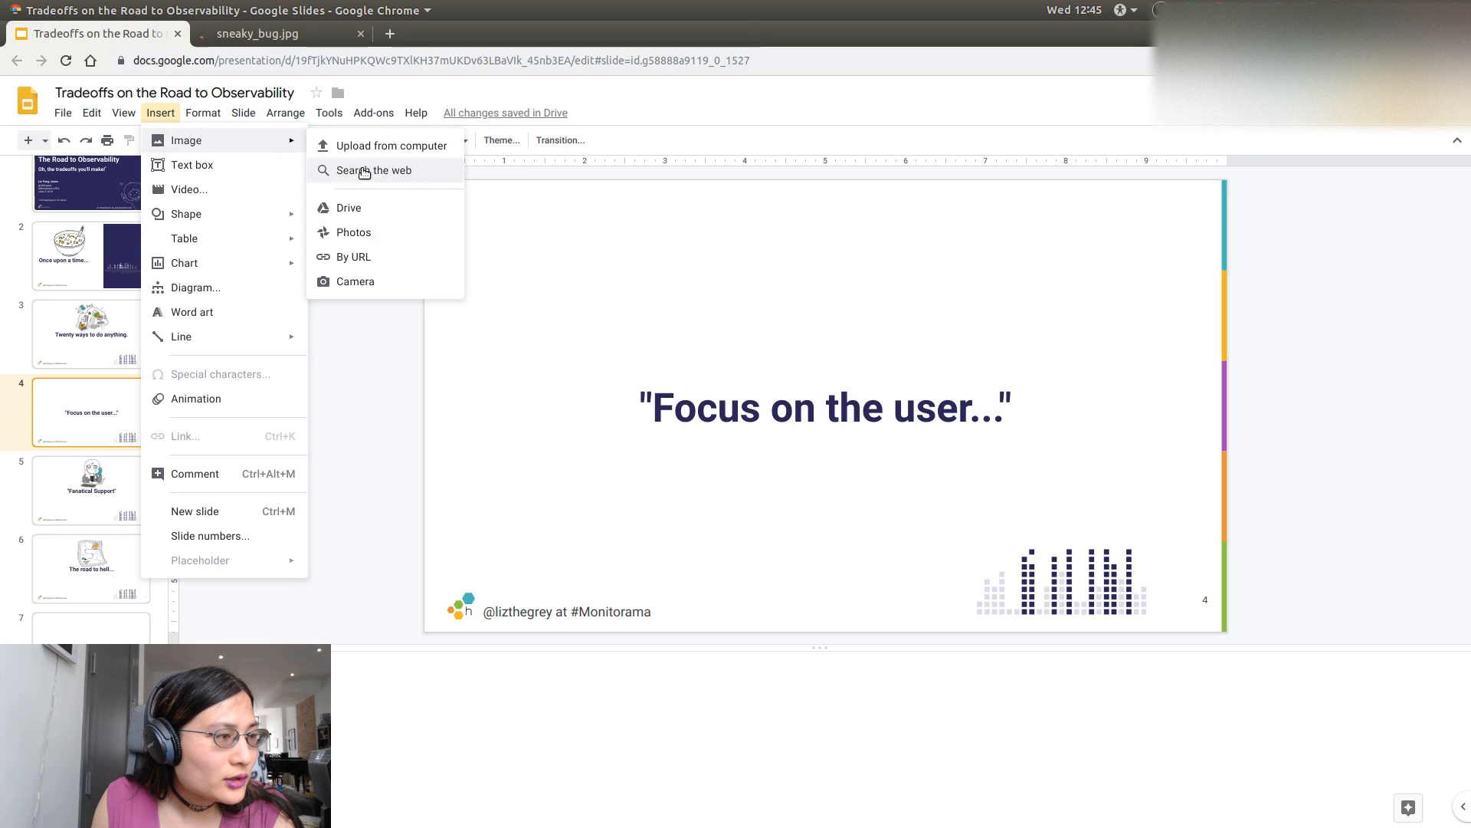
pyautogui.click(380, 146)
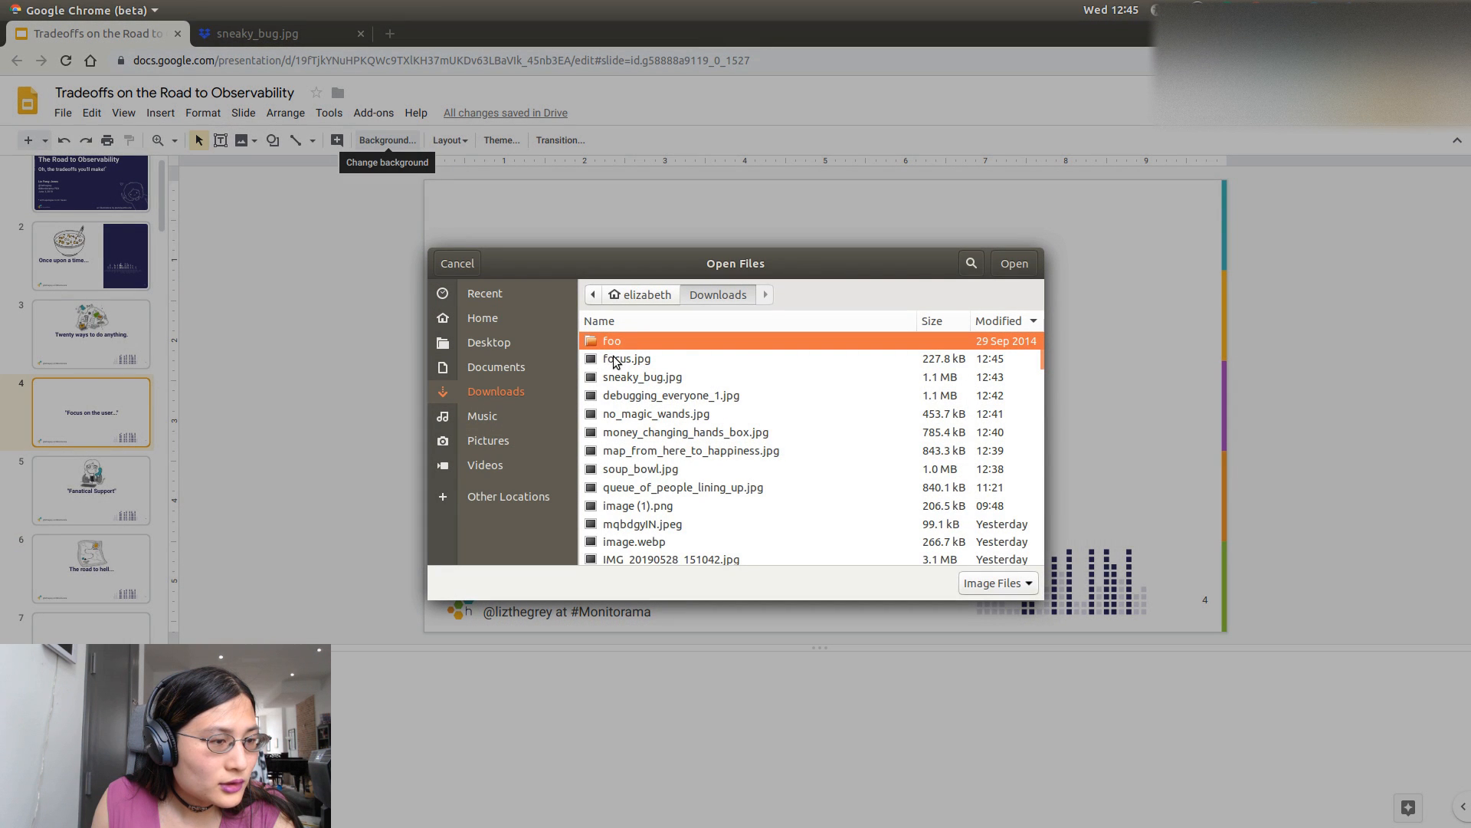
pyautogui.doubleClick(617, 359)
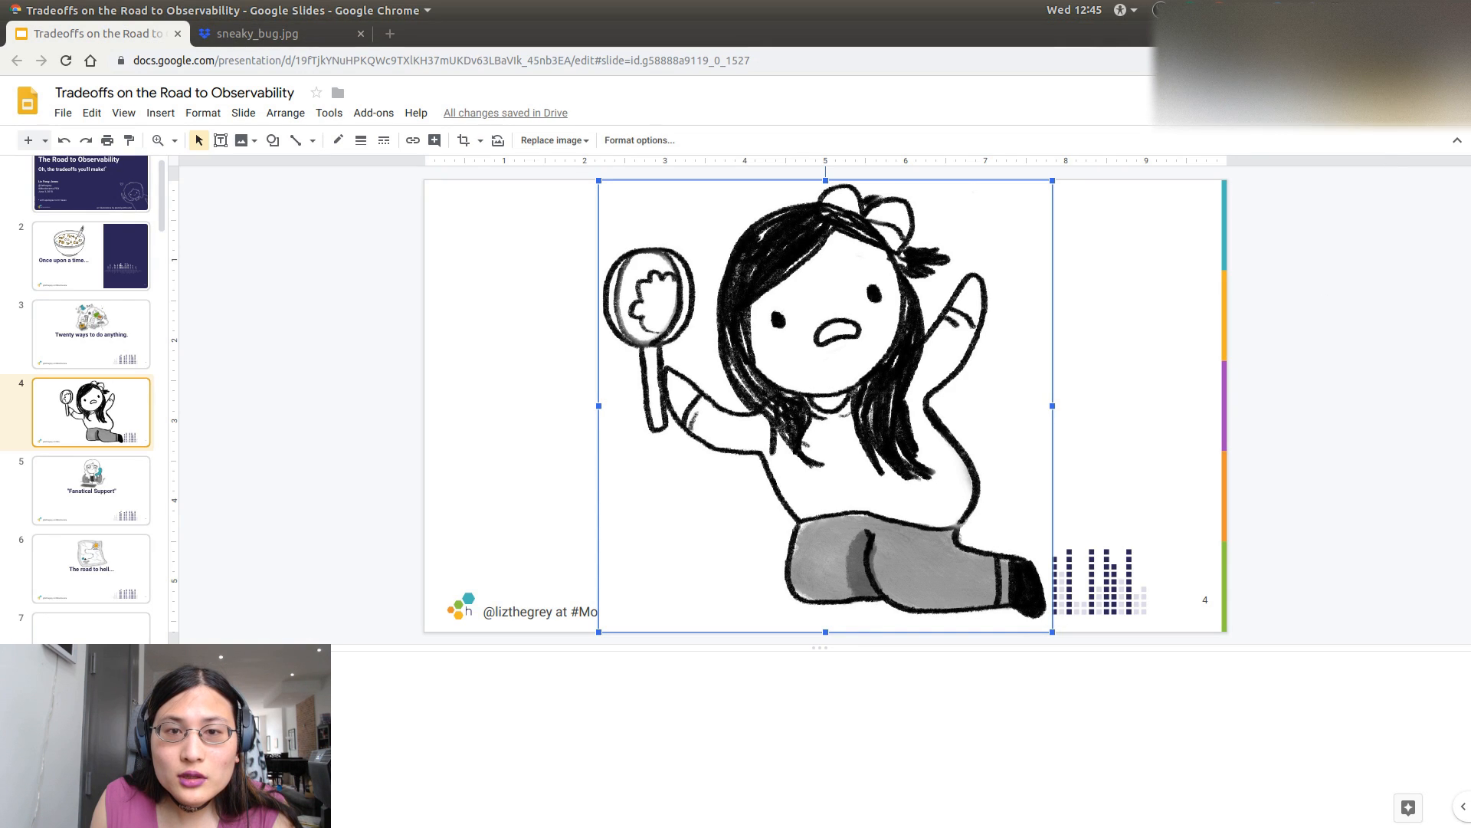
pyautogui.hotkey('alt', 'Tab')
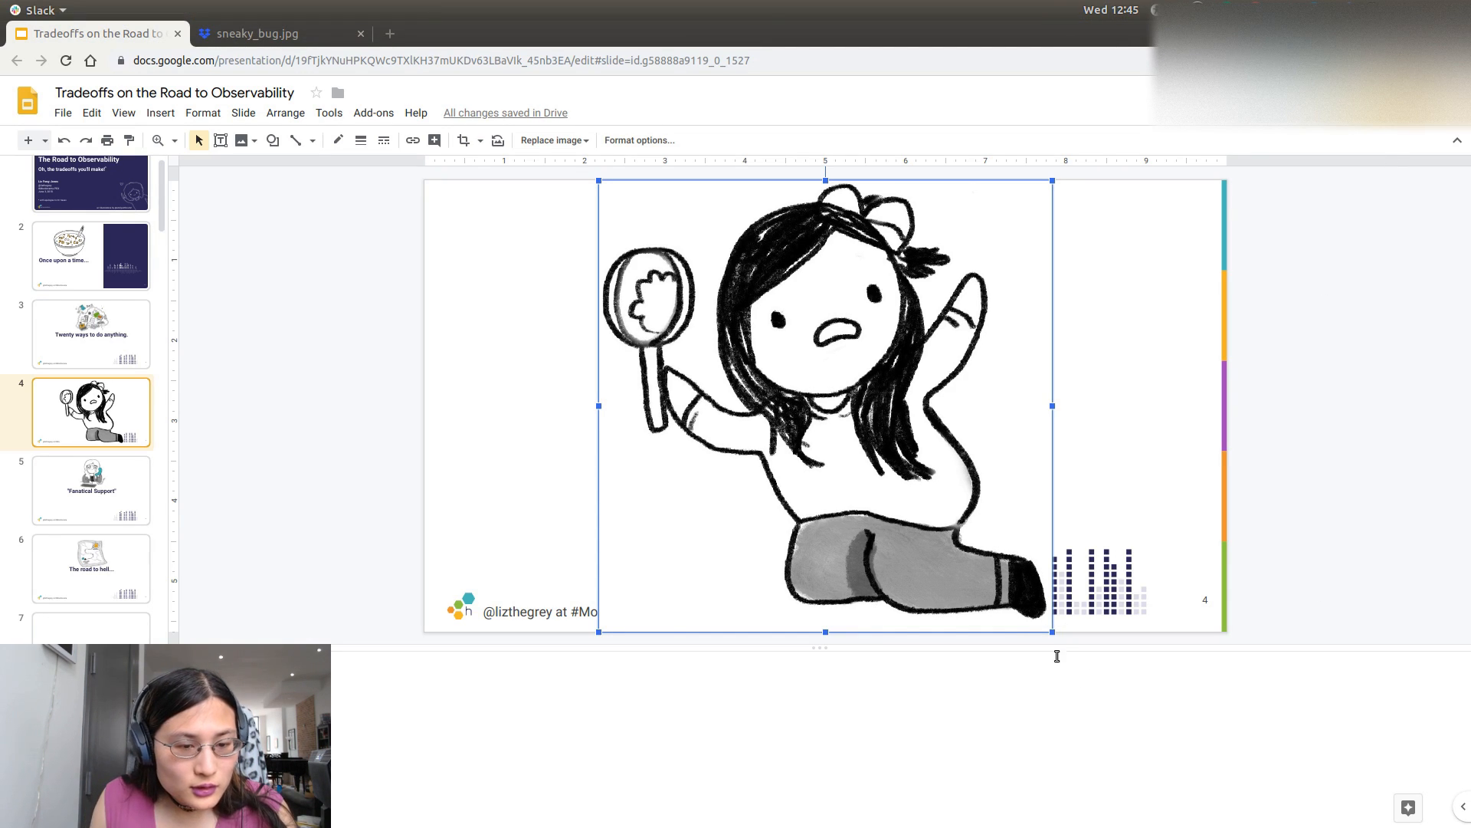
# Step: Shrink the girl illustration to about 2.5 inches square, centred at the slide's upper edge and clear of the "Focus on the user..." heading
pyautogui.moveTo(1046, 624); pyautogui.dragTo(958, 509)
pyautogui.moveTo(839, 436); pyautogui.dragTo(842, 250)
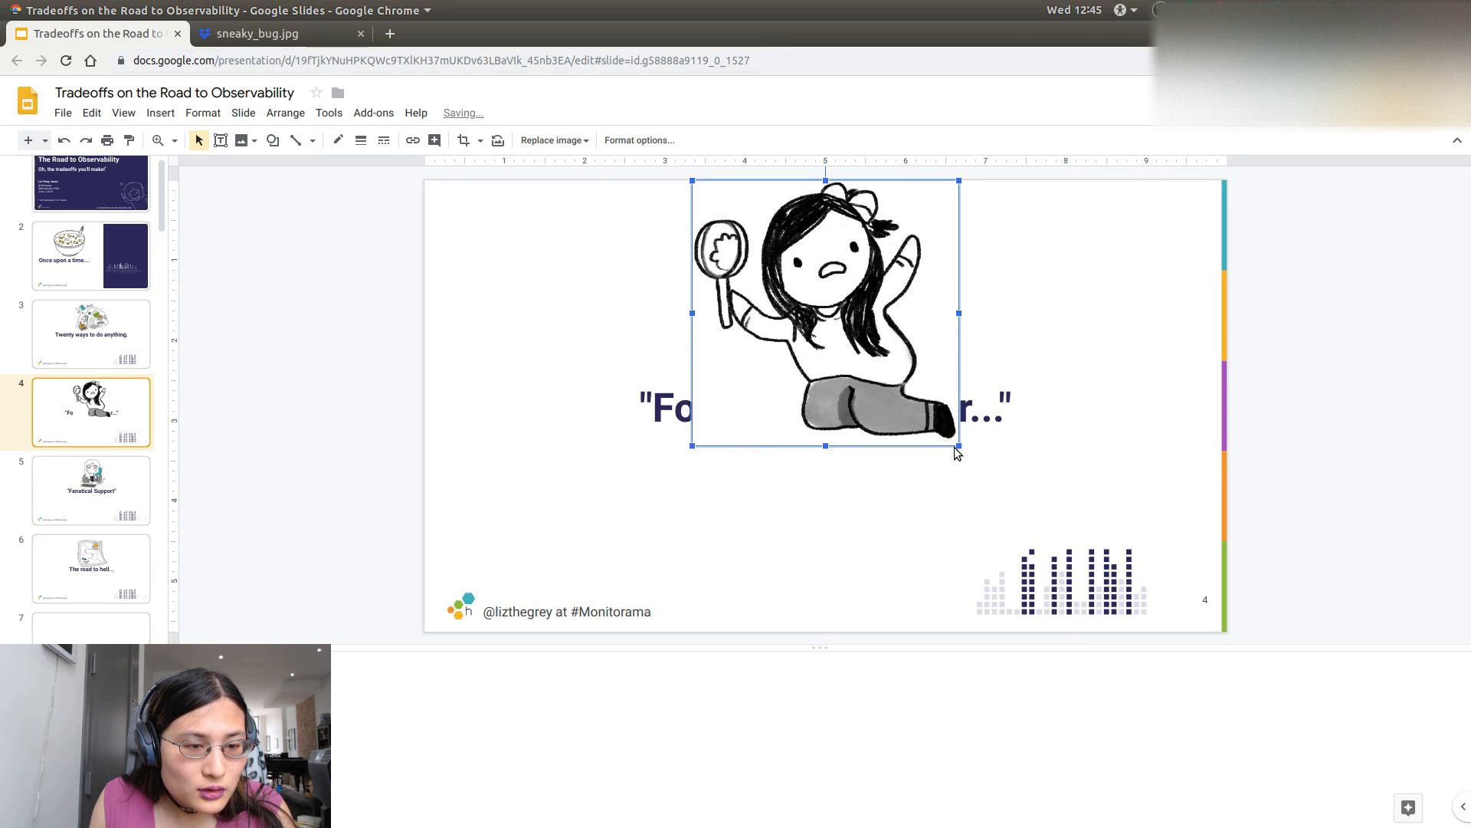
pyautogui.moveTo(952, 438); pyautogui.dragTo(898, 374)
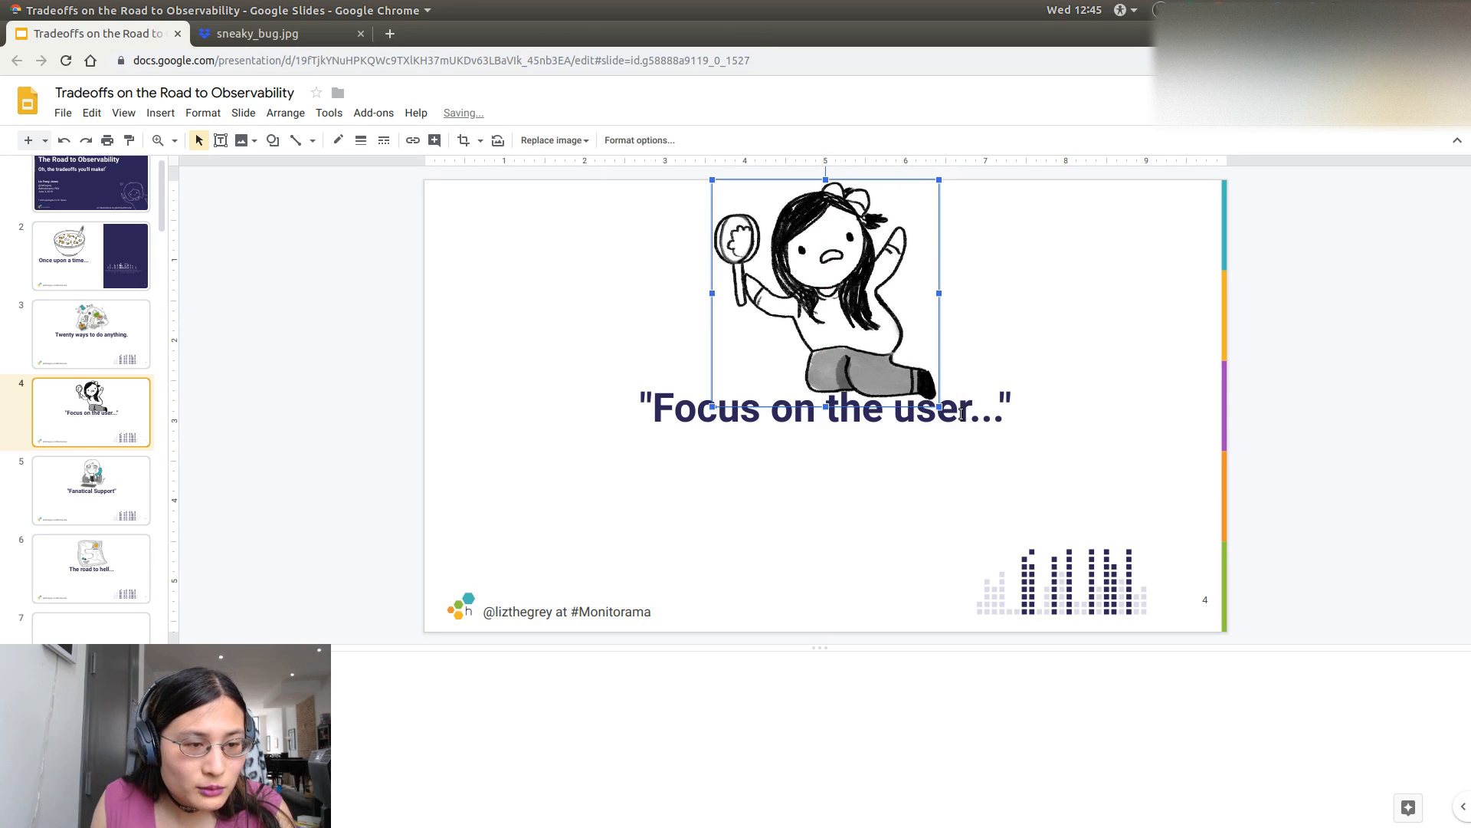
pyautogui.click(995, 470)
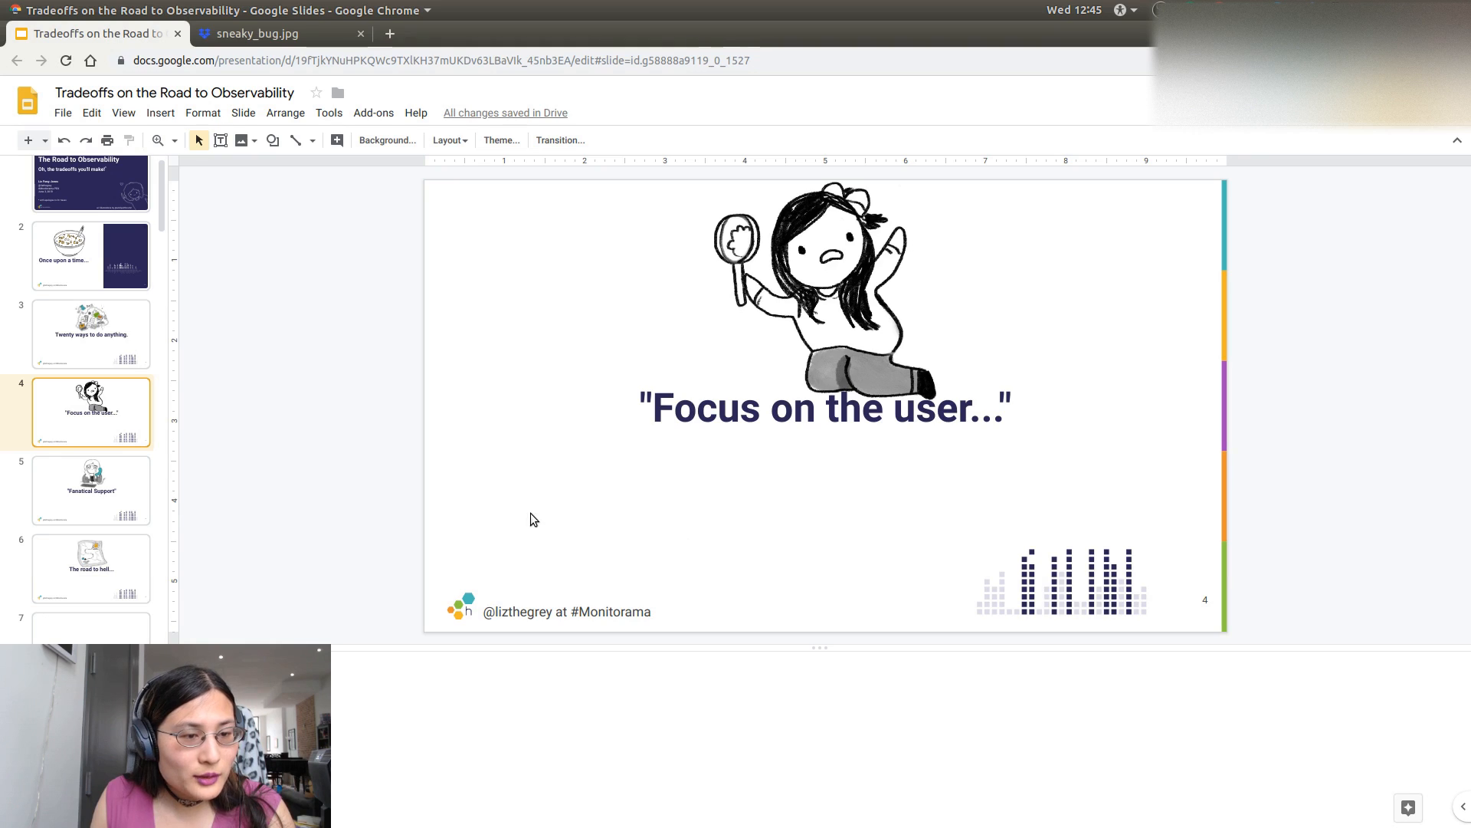
pyautogui.click(850, 284)
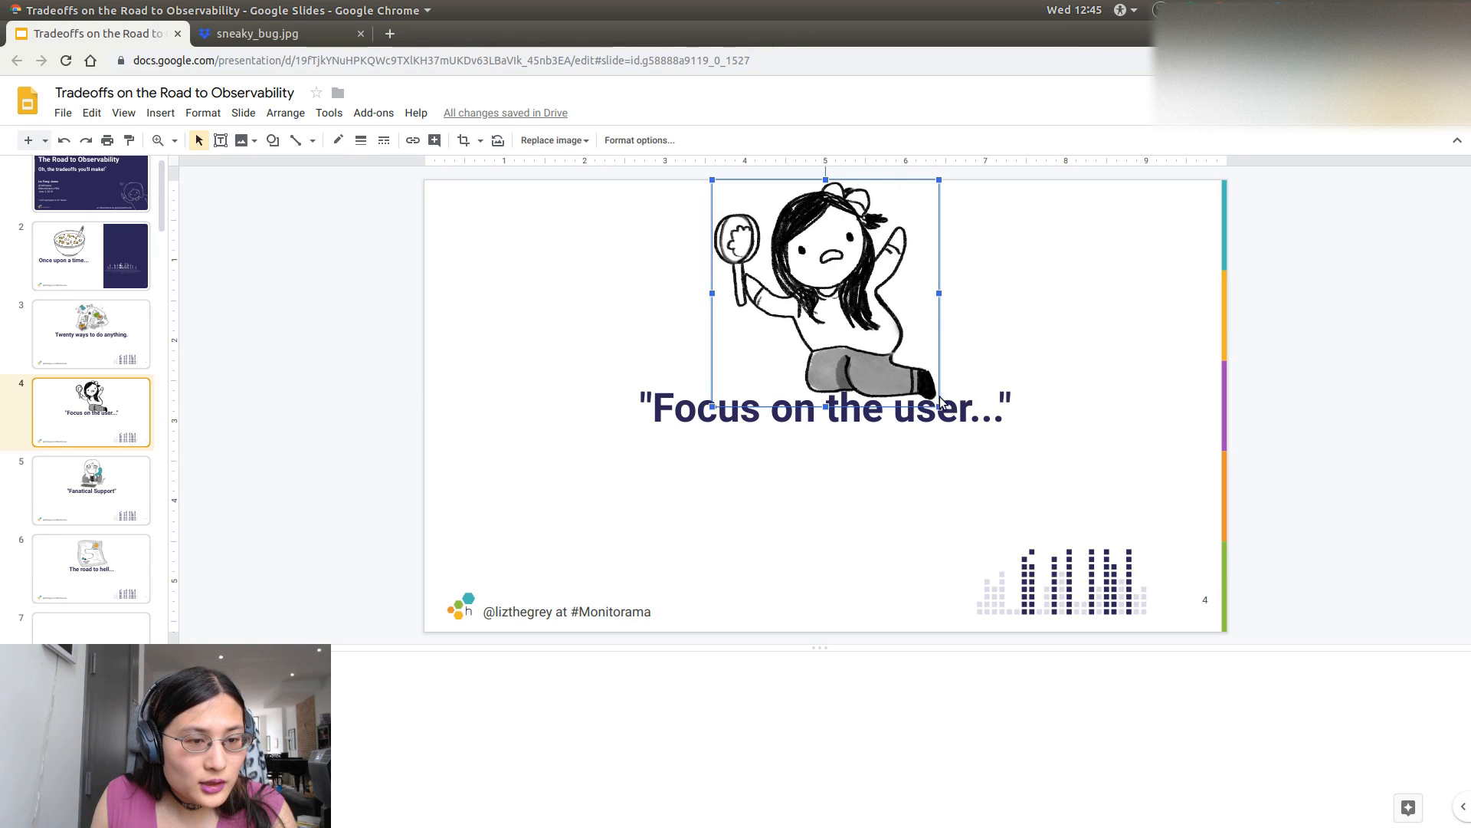
pyautogui.moveTo(935, 396); pyautogui.dragTo(920, 381)
pyautogui.moveTo(862, 343); pyautogui.dragTo(863, 345)
pyautogui.click(1057, 361)
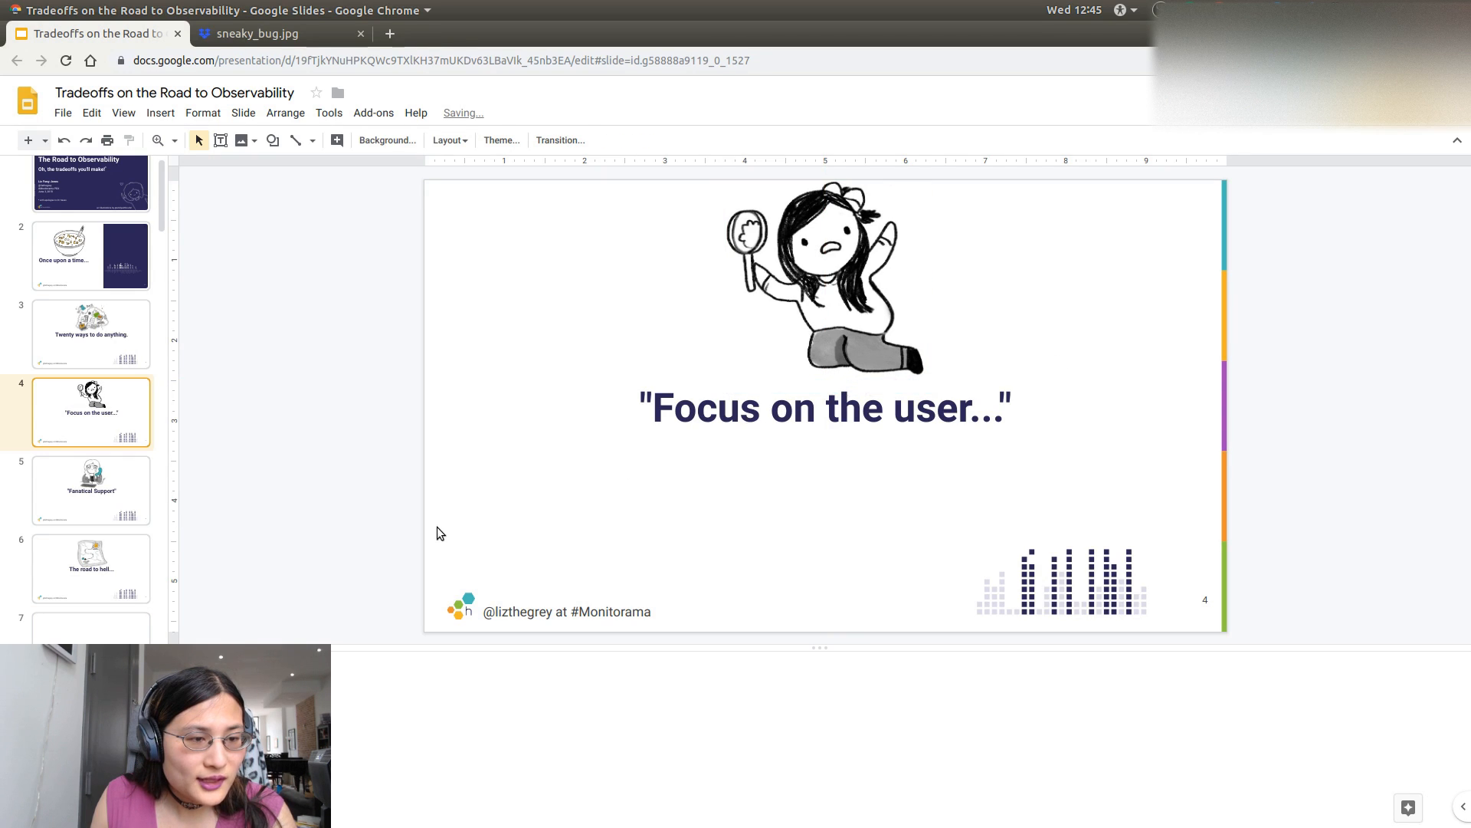
# Step: Move the "Fanatical Support" slide ahead of the "Focus on the user..." slide
pyautogui.press('Up')
pyautogui.press('Up')
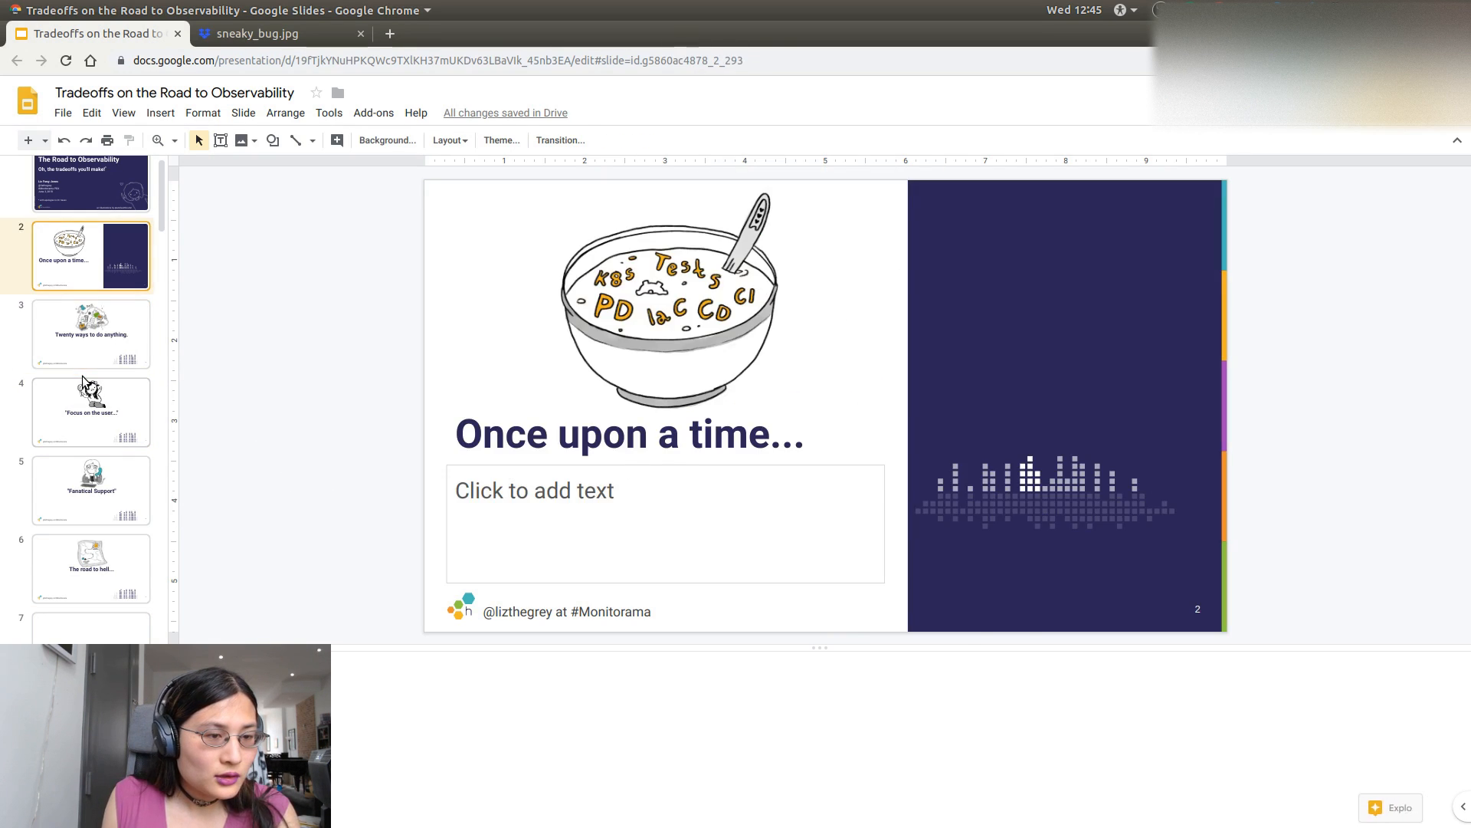
pyautogui.press('Down')
pyautogui.press('Down')
pyautogui.press('Down')
pyautogui.press('Down')
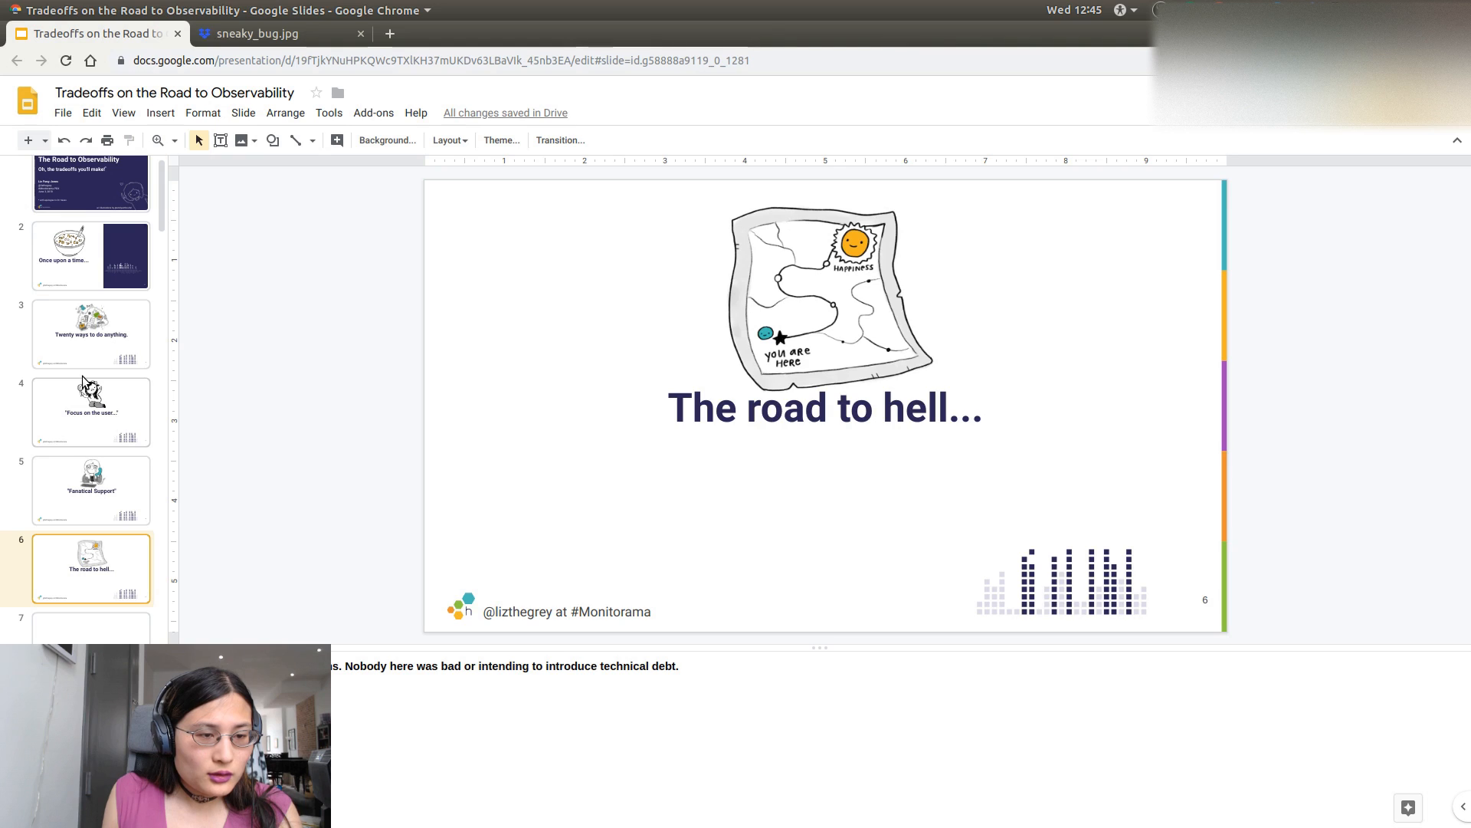
pyautogui.press('Up')
pyautogui.hotkey('ctrl', 'Up')
pyautogui.press('Up')
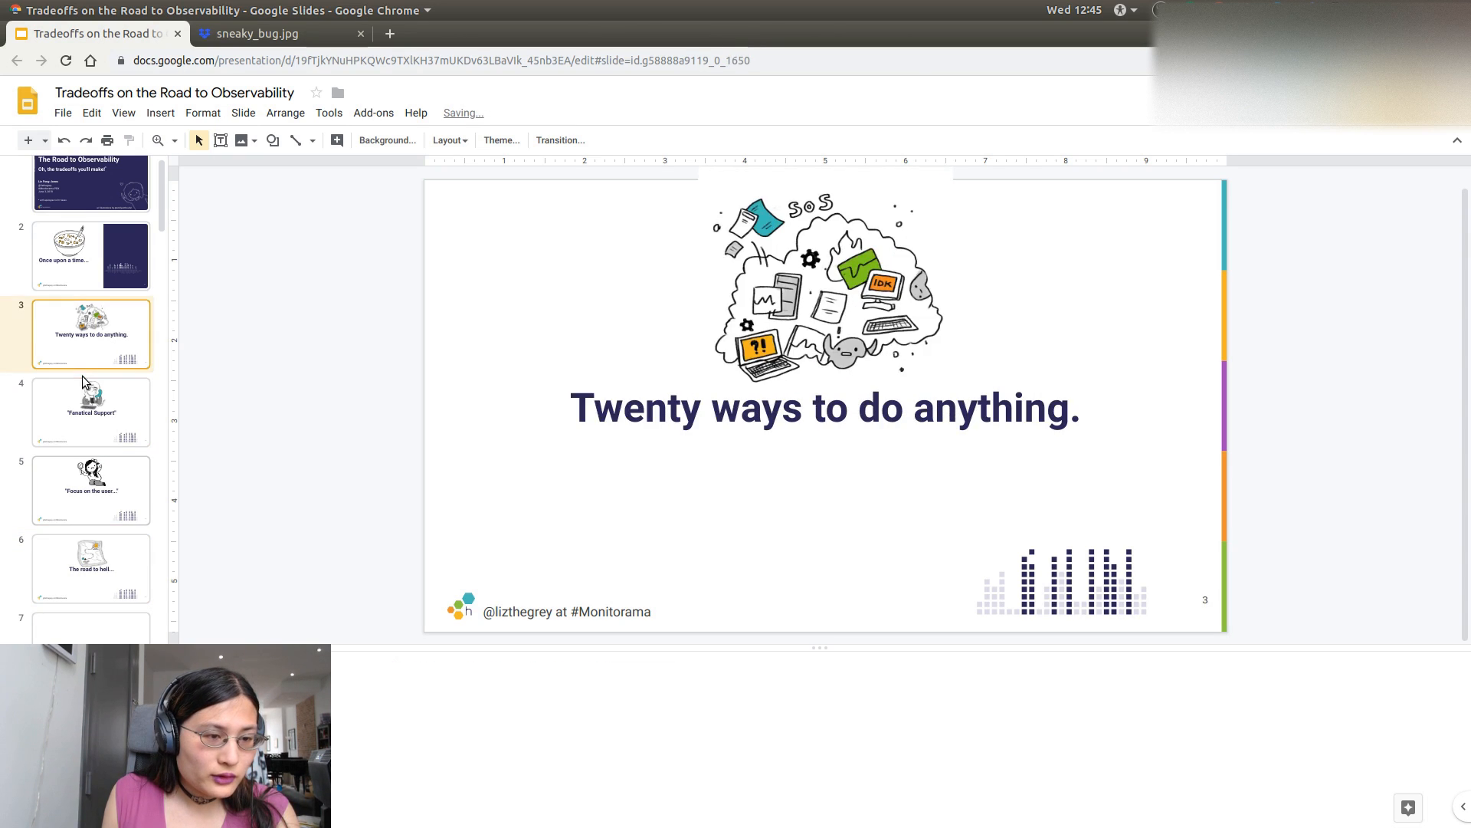
# Step: Check the reordered slides from "Twenty ways to do anything." through "The road to hell..."
pyautogui.press('Down')
pyautogui.press('Down')
pyautogui.press('Down')
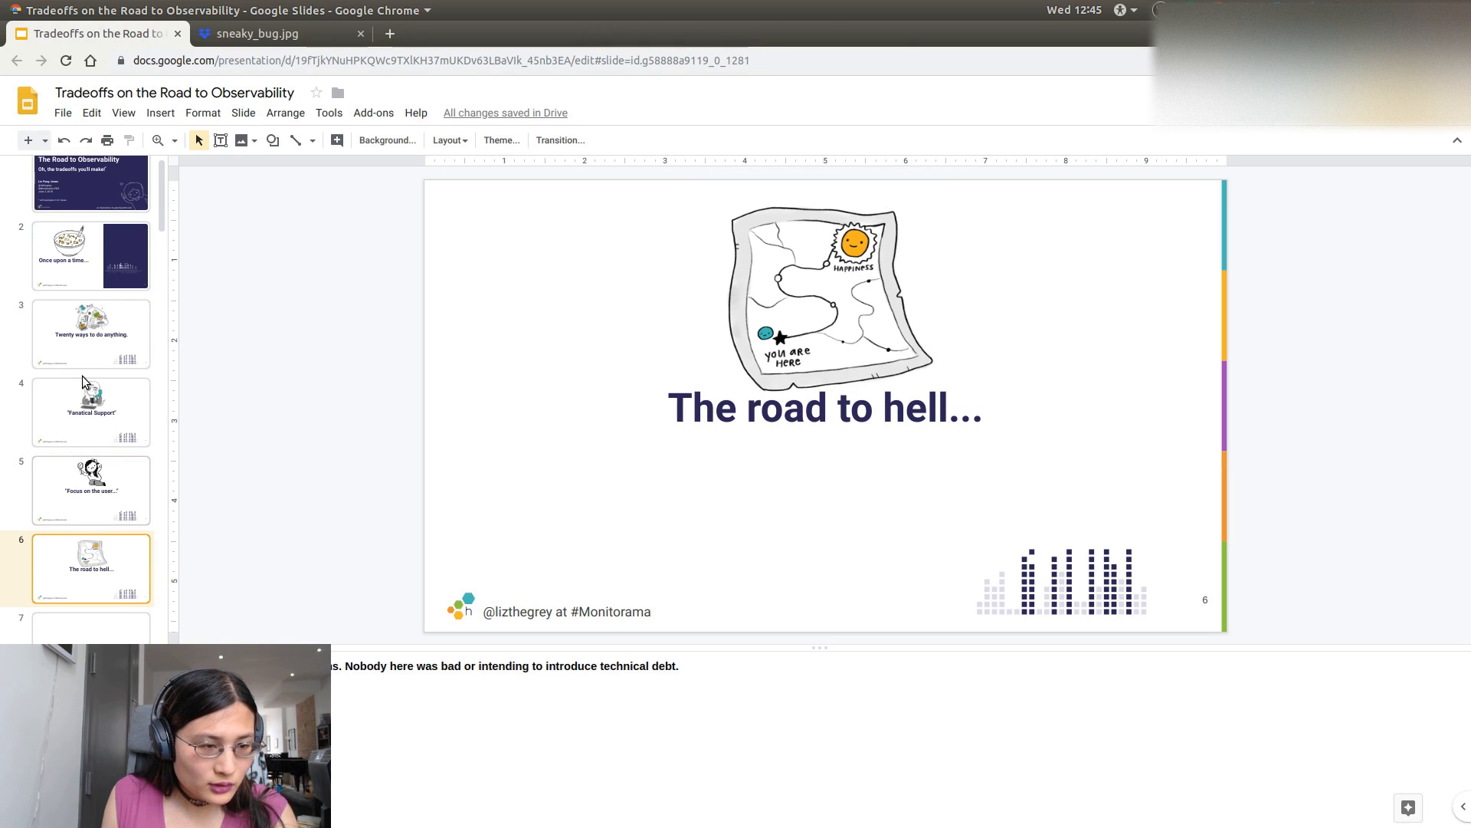
pyautogui.press('Down')
pyautogui.press('Up')
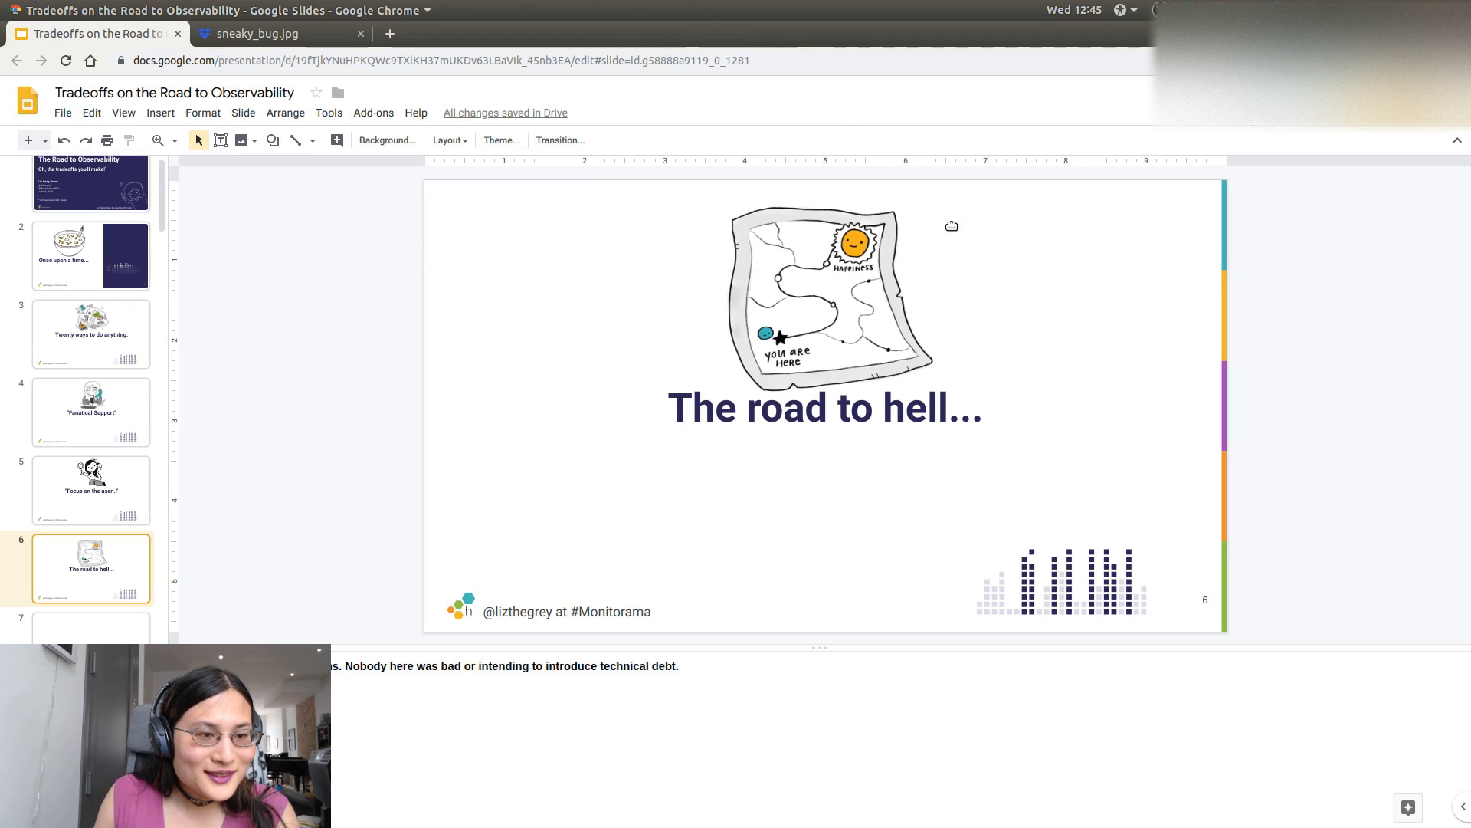
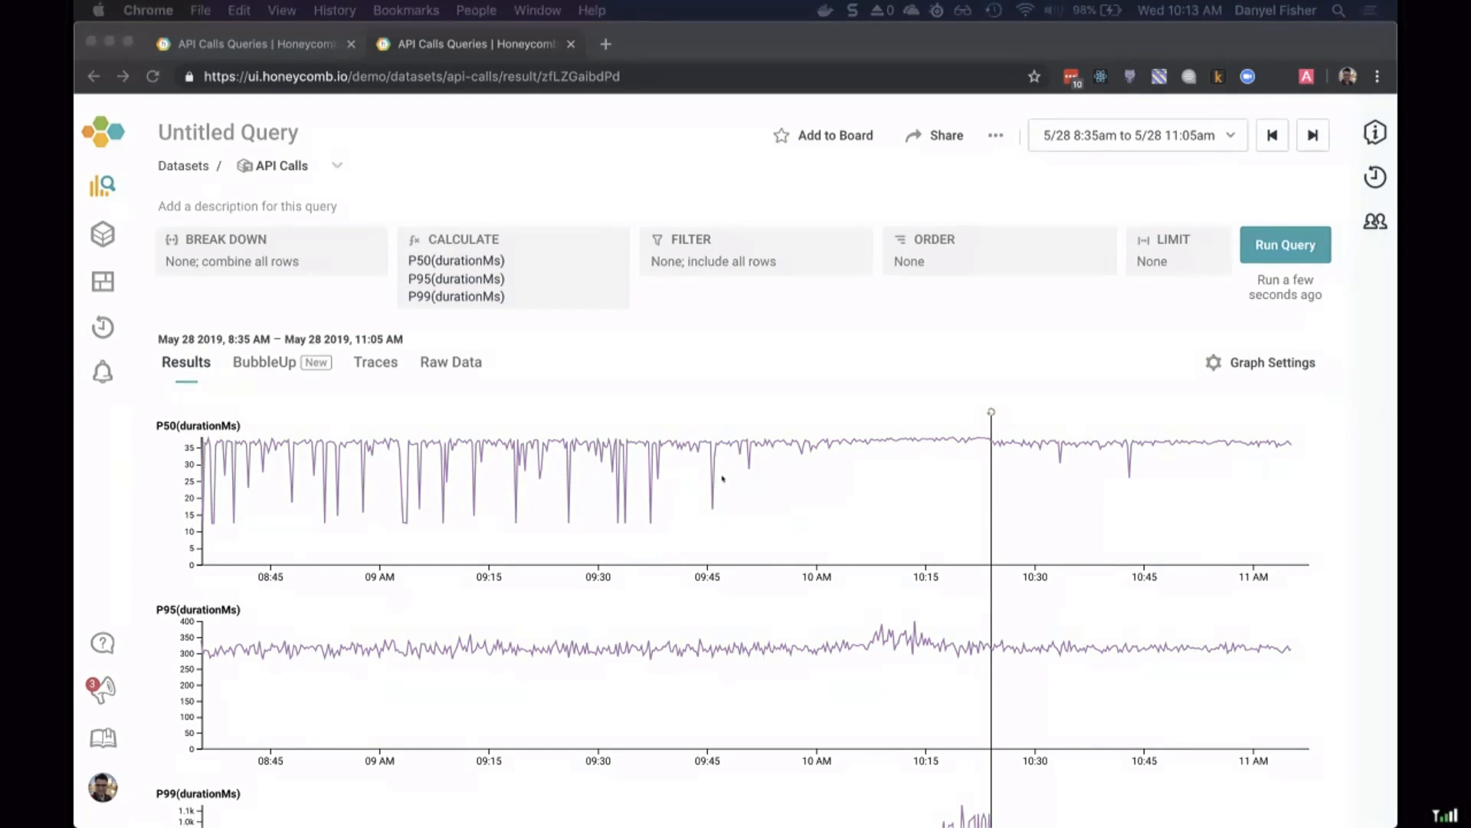
# Step: Examine the P50, P95 and P99 durationMs graphs of the API Calls query in Honeycomb
pyautogui.scroll(-1, 723, 479)
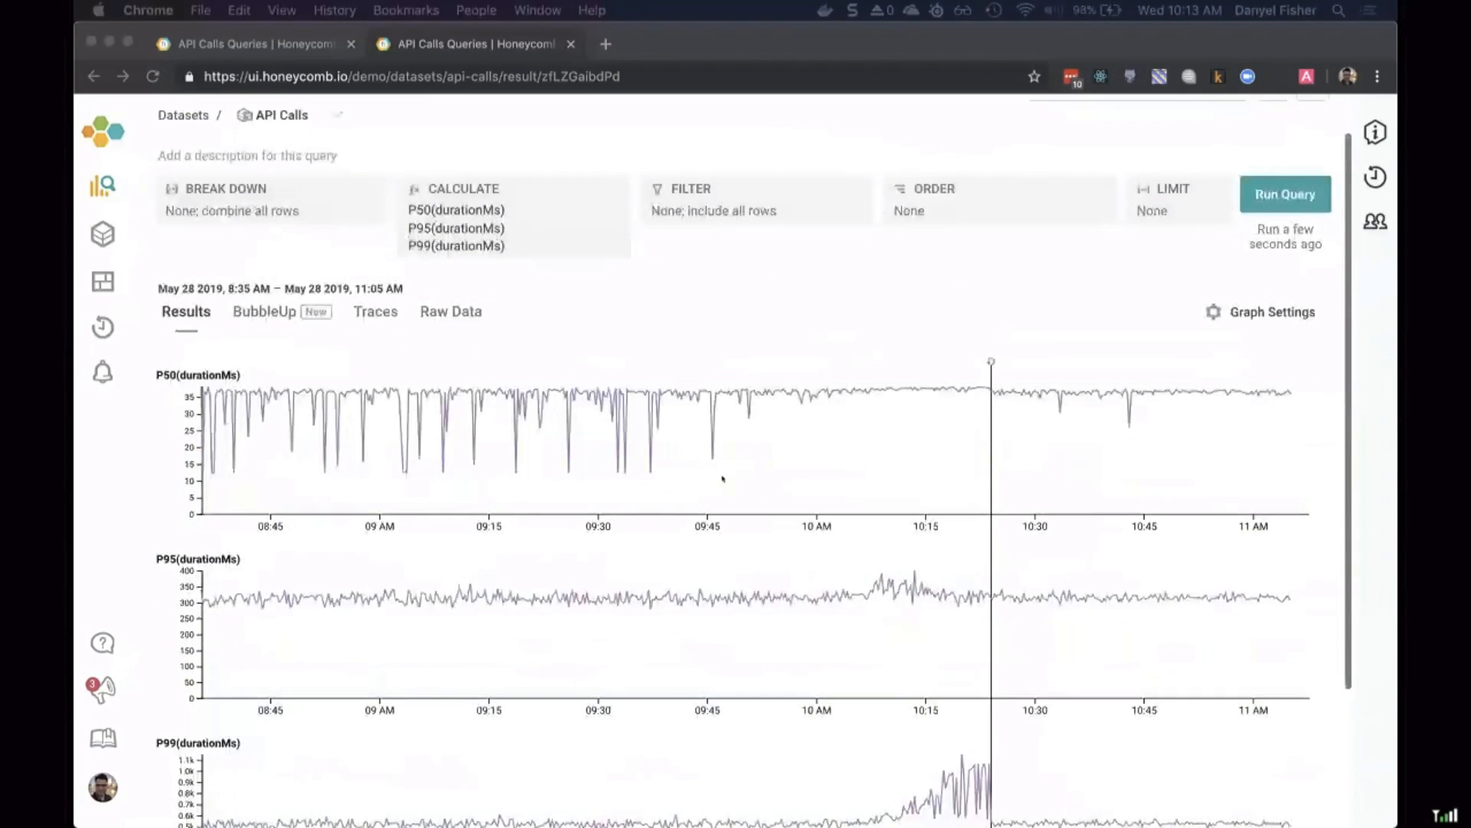
pyautogui.scroll(-3, 722, 479)
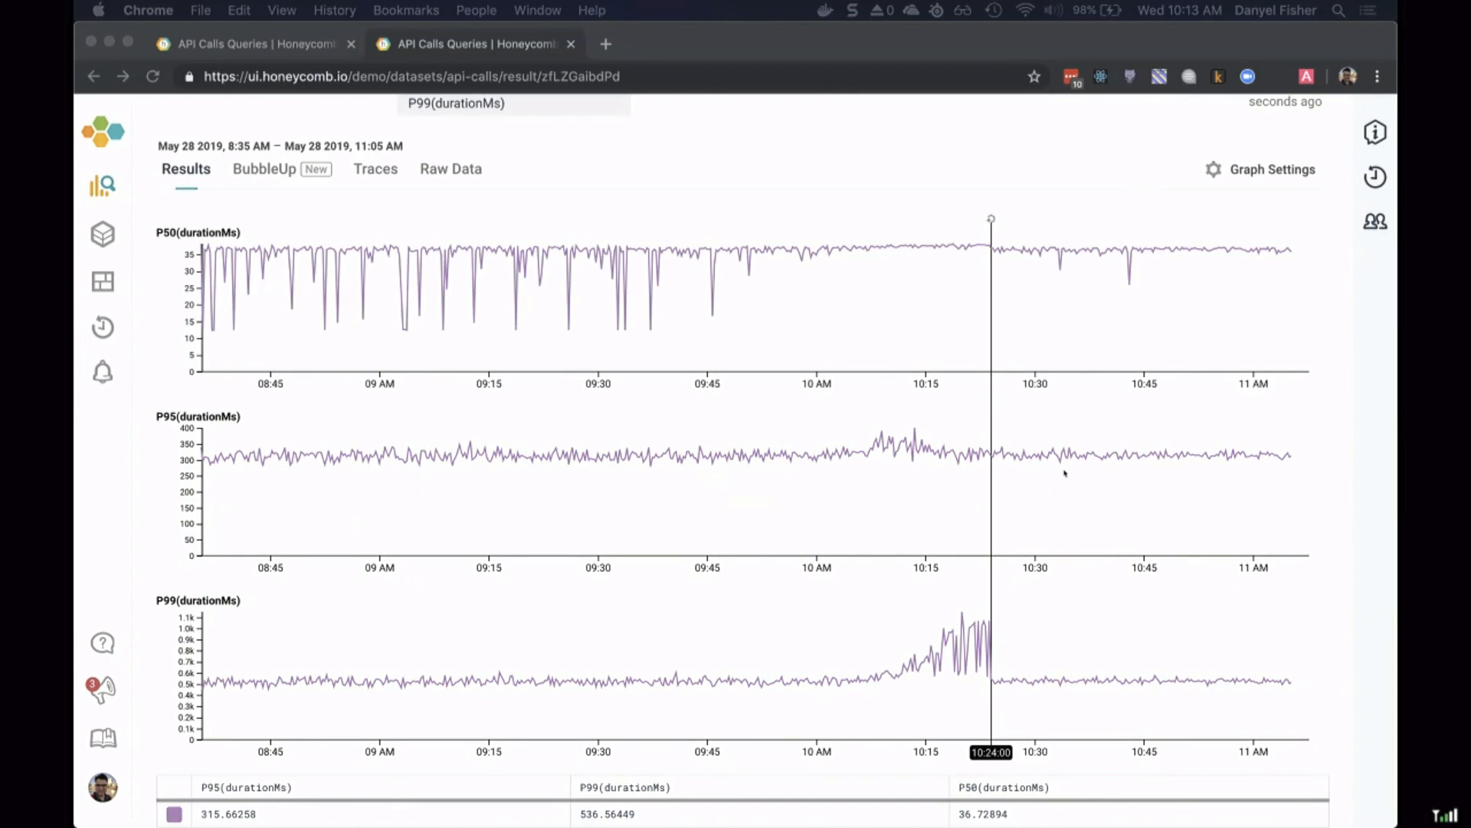
pyautogui.scroll(-1, 1065, 473)
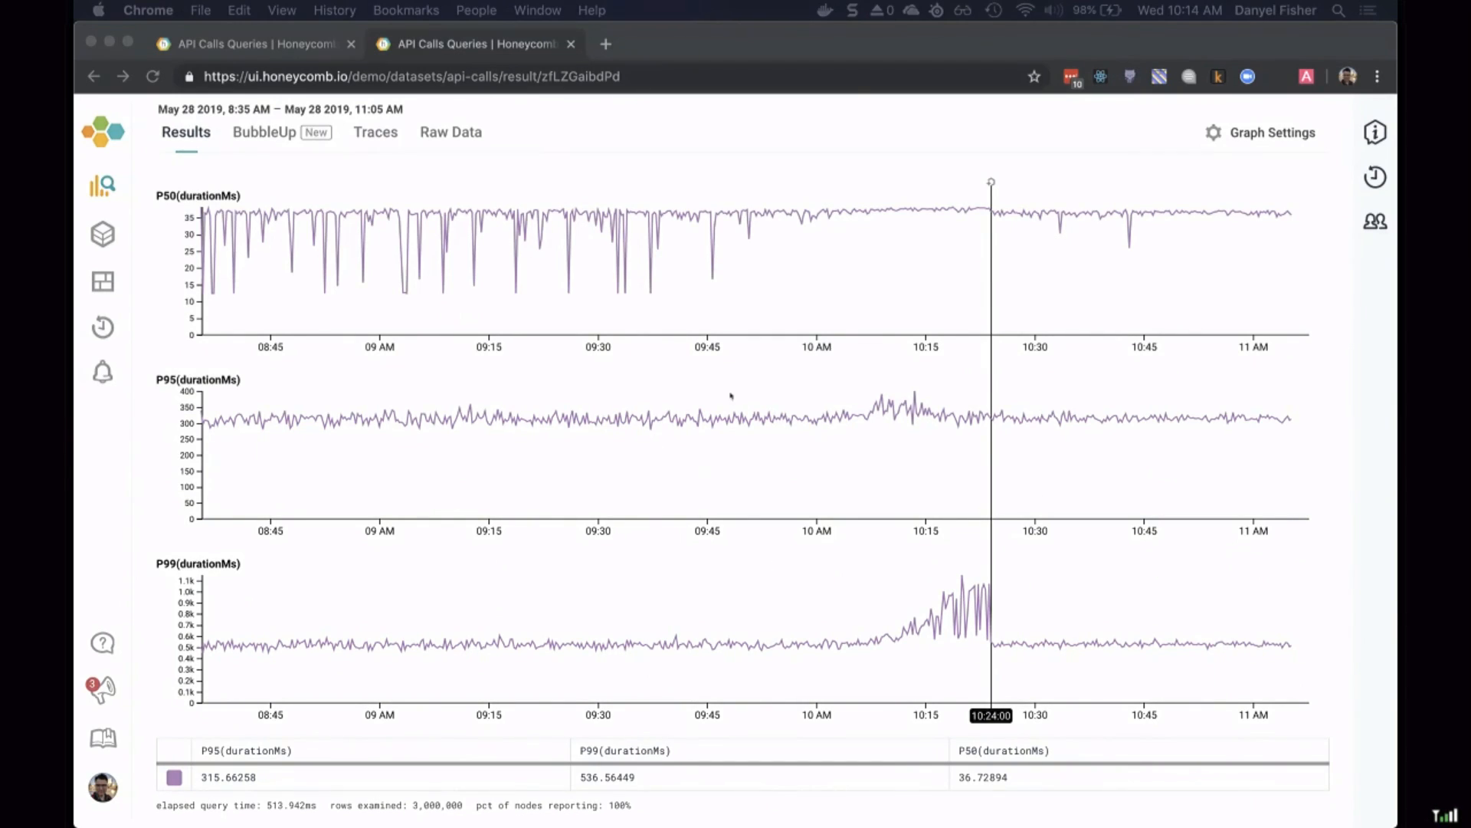
pyautogui.scroll(3, 794, 457)
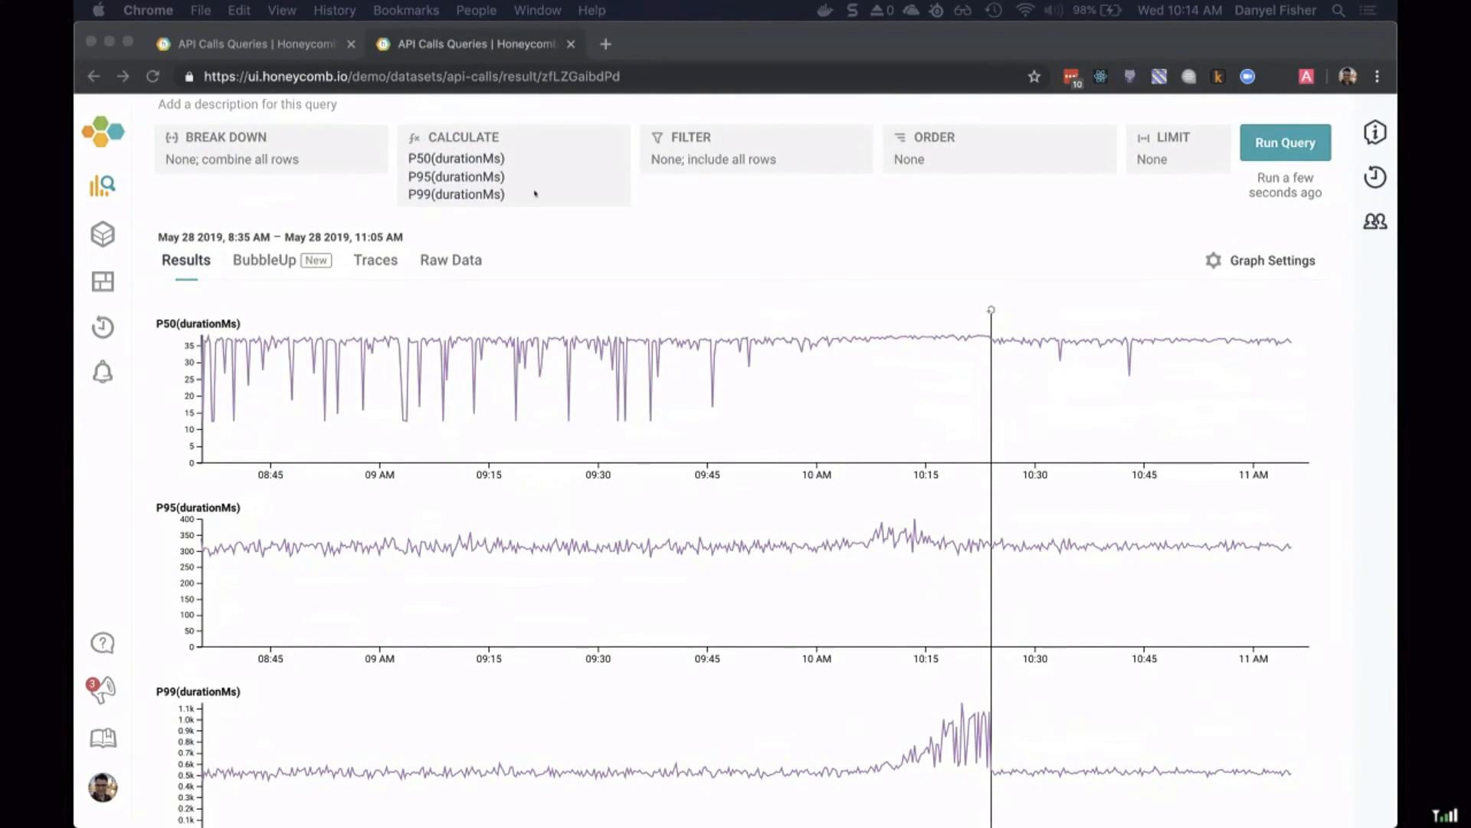
# Step: Switch to the API Calls query with COUNT and HEATMAP(durationMs) broken down by endpoint_shape, and rerun it
pyautogui.click(535, 193)
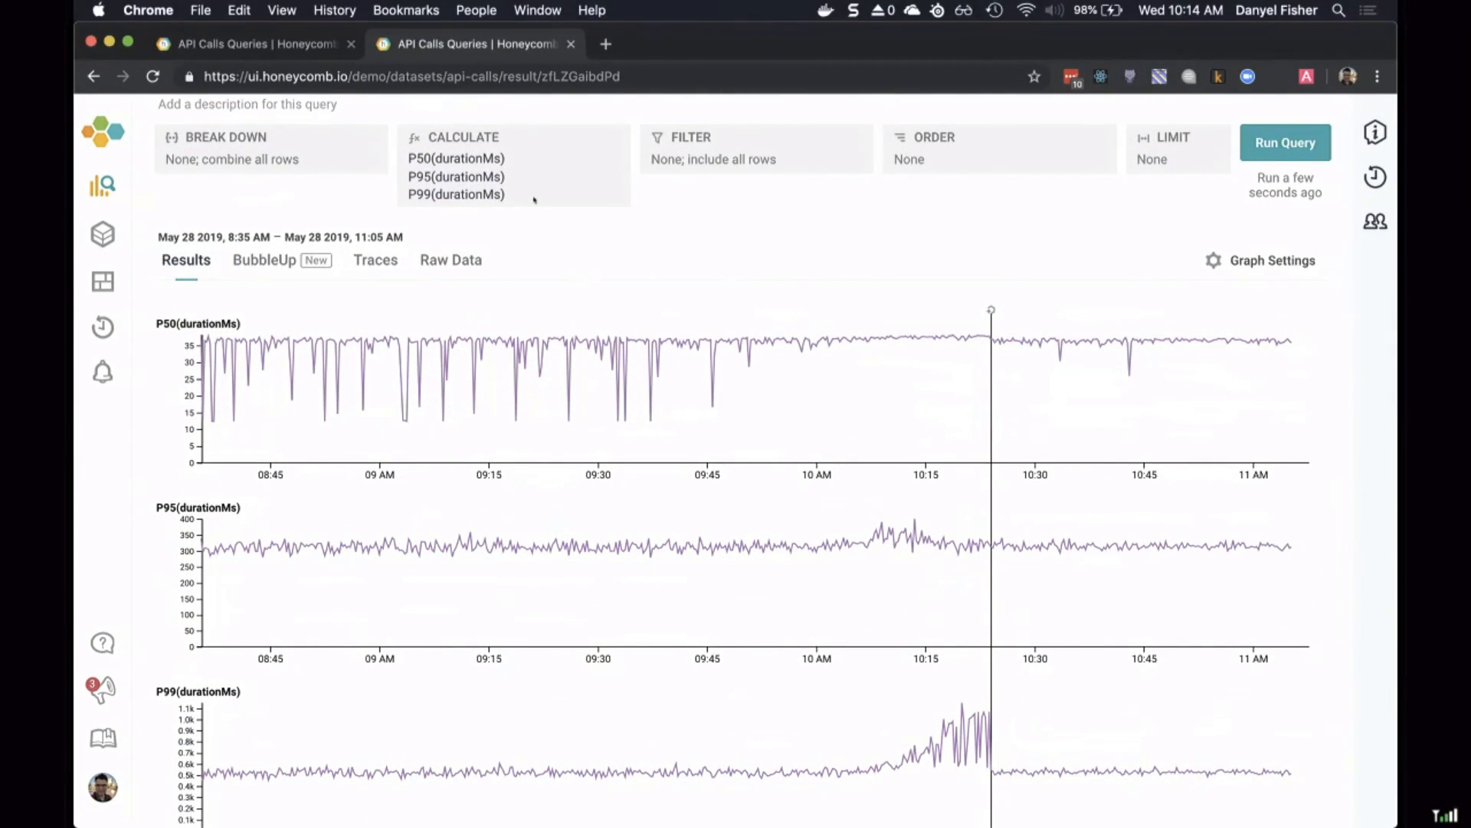
pyautogui.click(273, 47)
pyautogui.scroll(2, 554, 439)
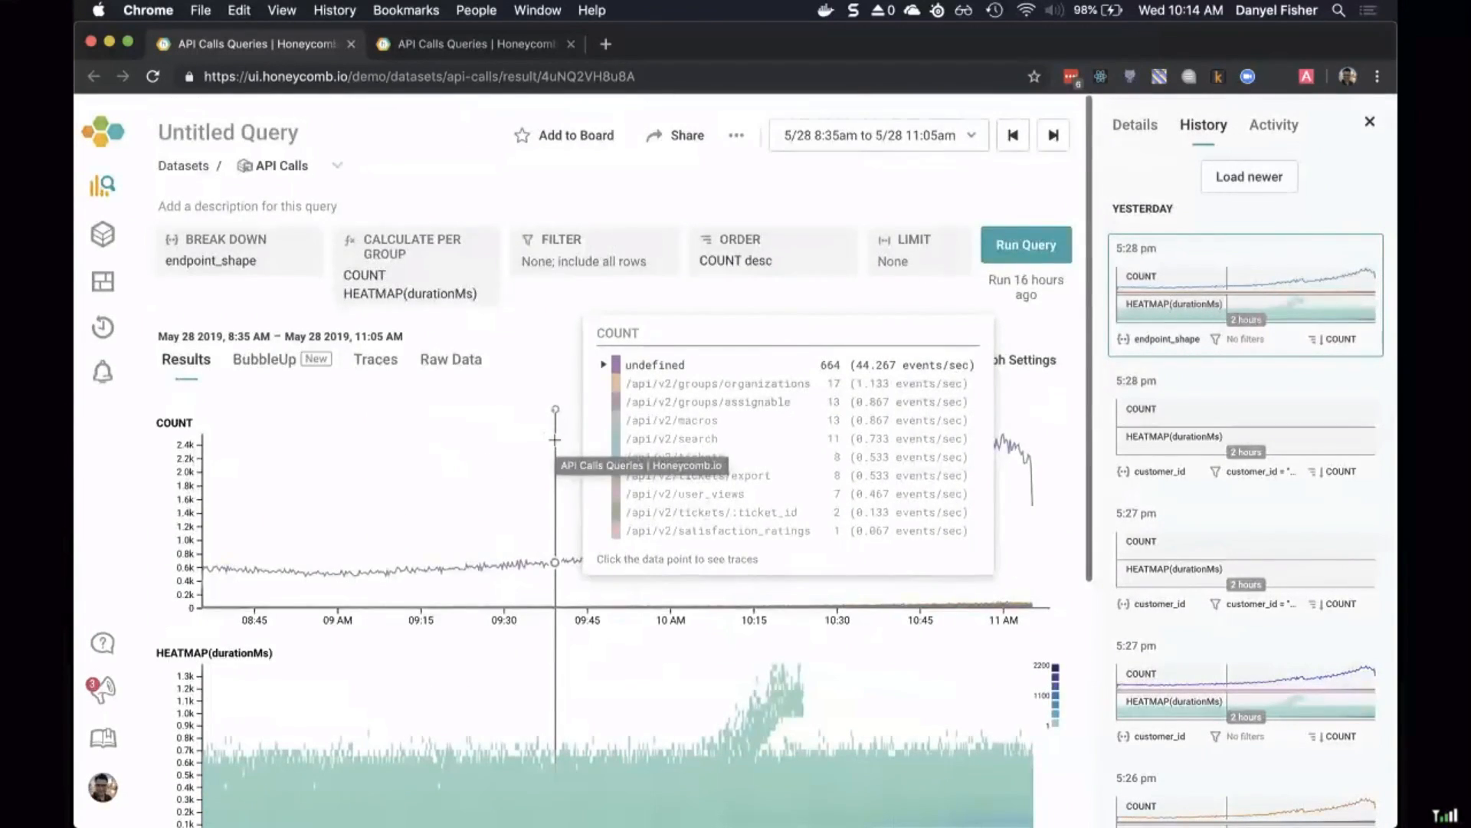
pyautogui.scroll(-1, 777, 330)
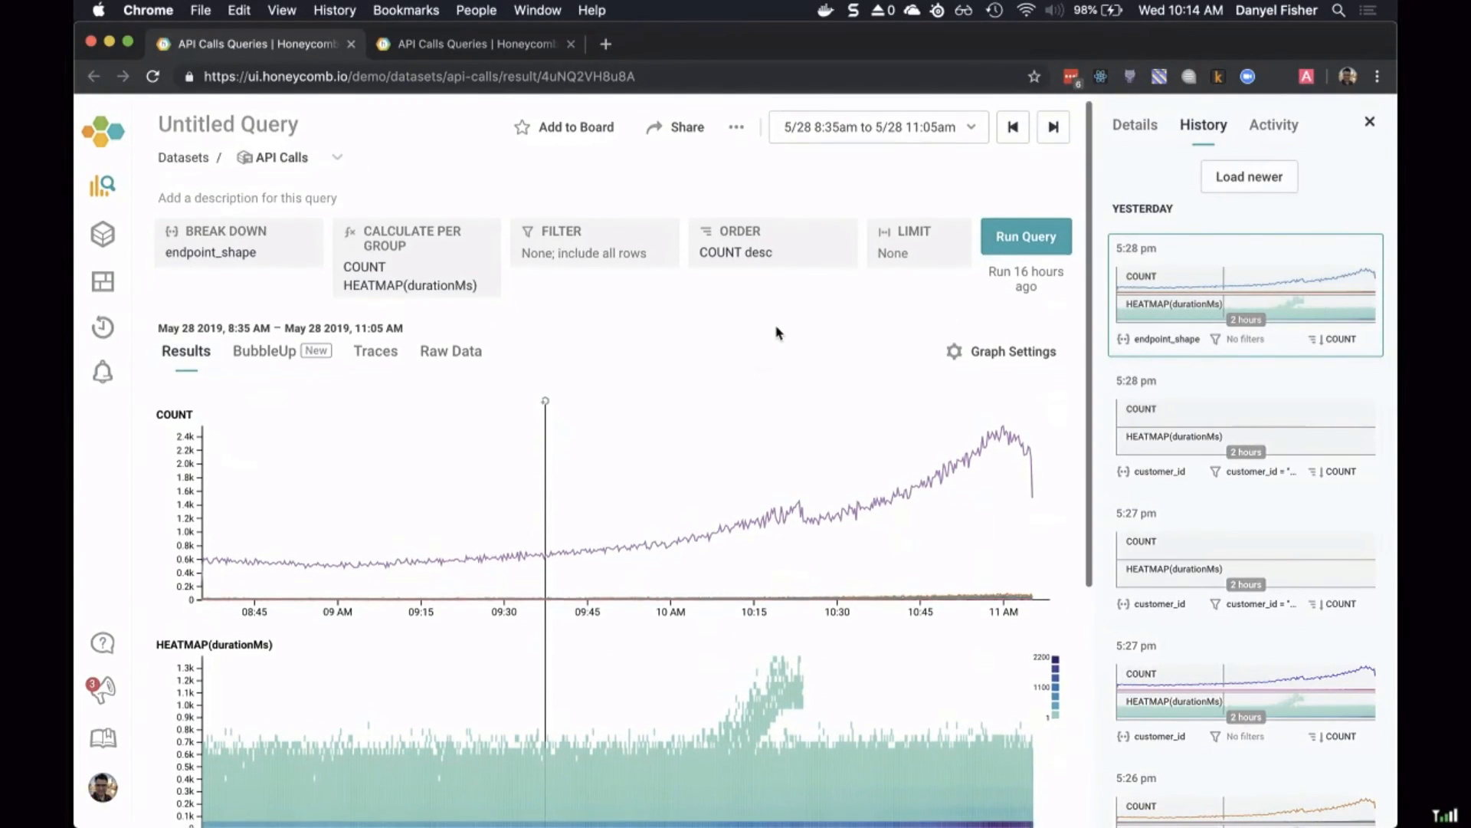
pyautogui.scroll(-2, 778, 332)
pyautogui.scroll(1, 778, 332)
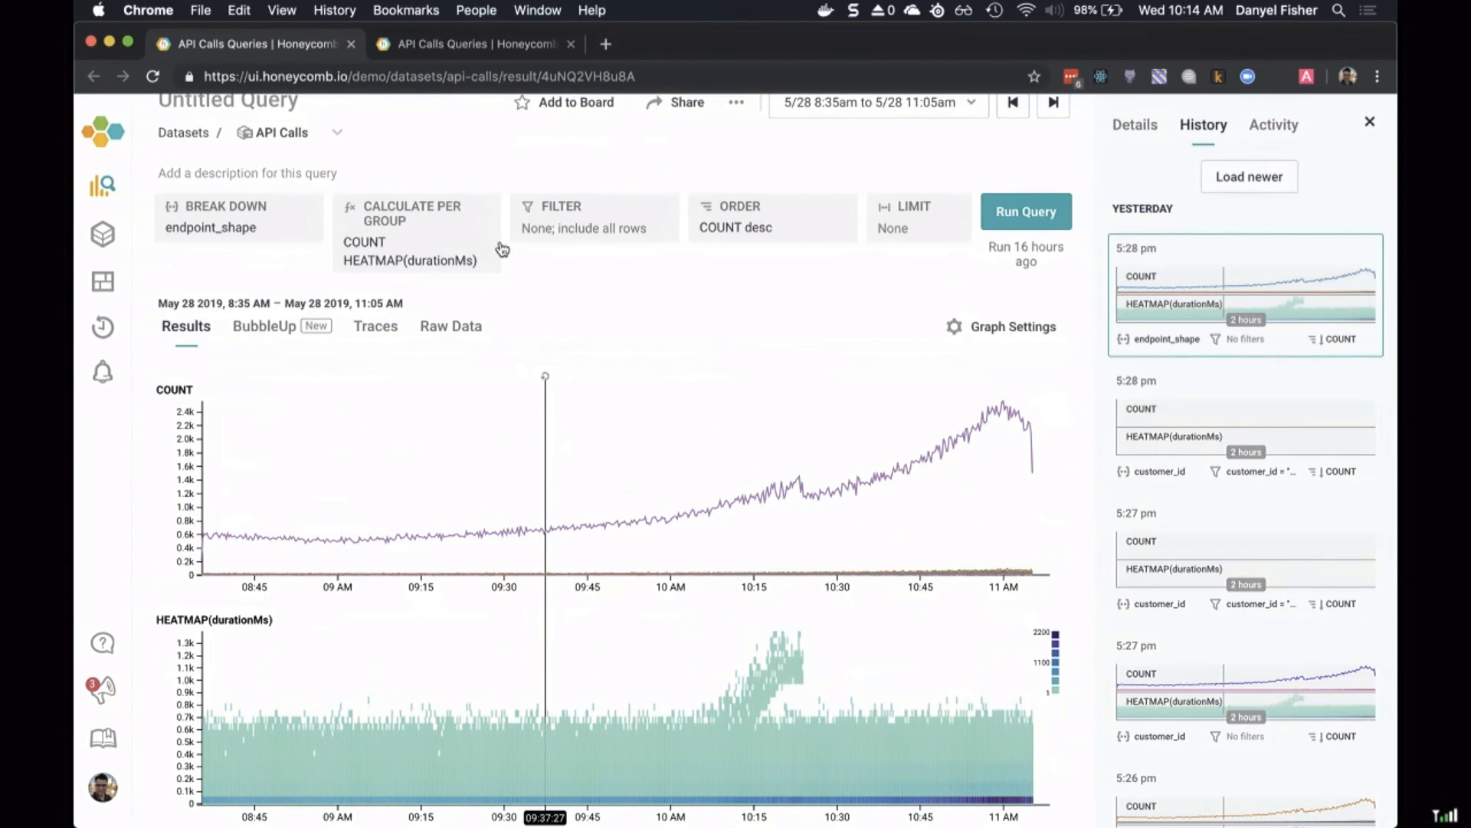
pyautogui.click(1006, 244)
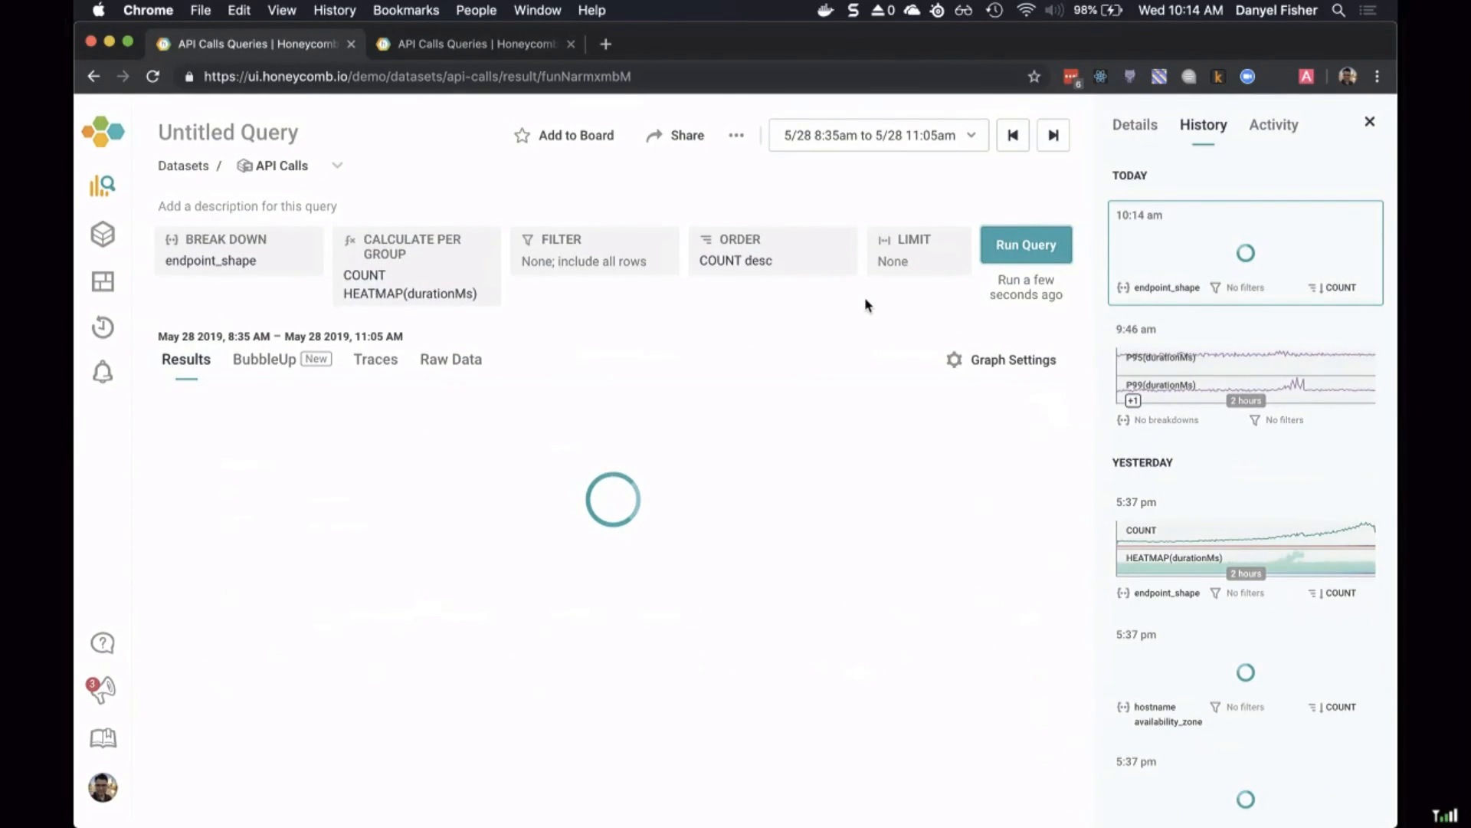
# Step: Examine the rerun query's COUNT graph, durationMs heatmap and endpoint_shape results table
pyautogui.scroll(-3, 865, 303)
pyautogui.scroll(-3, 866, 299)
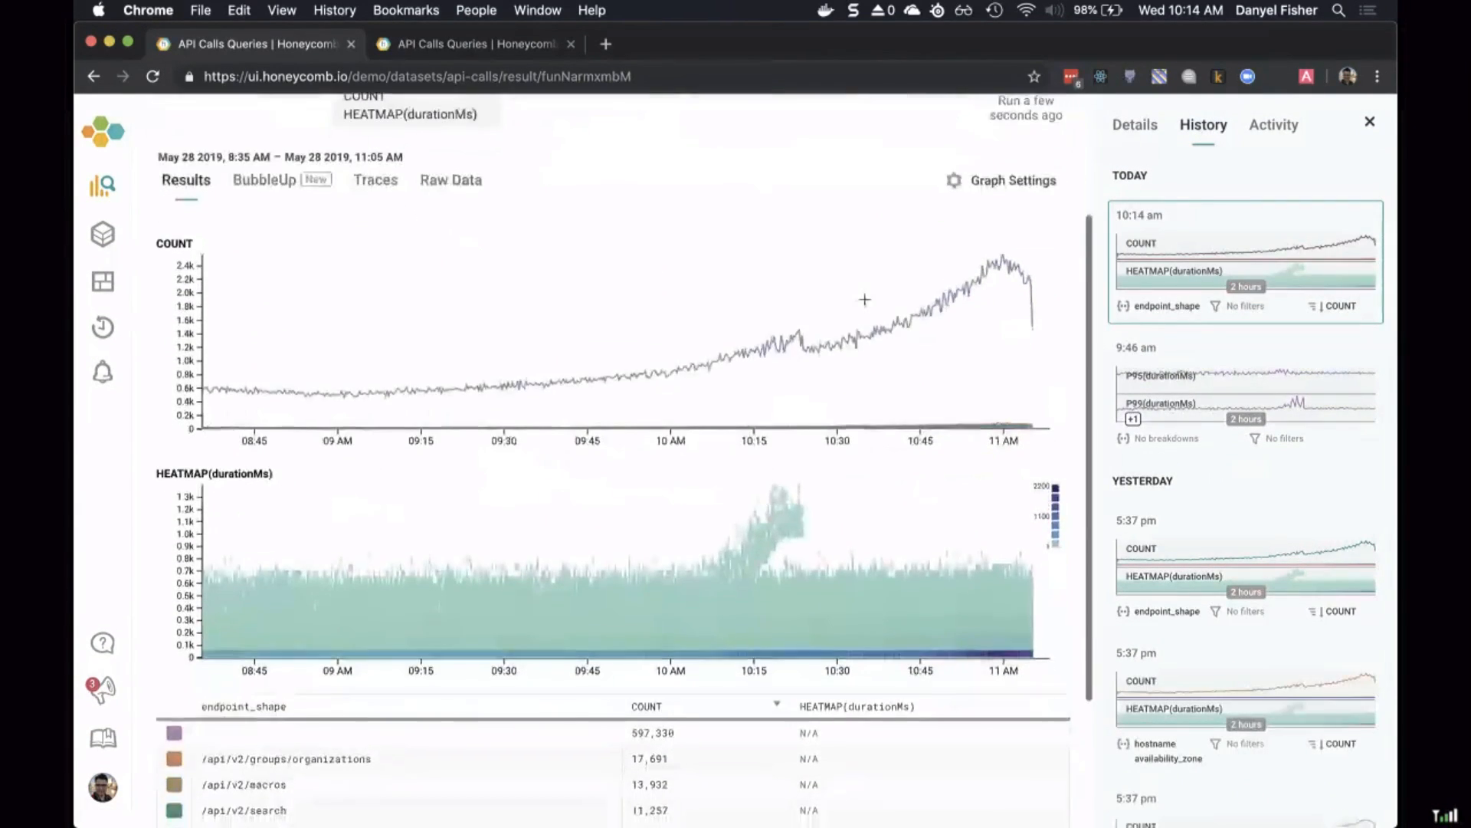
pyautogui.scroll(2, 865, 299)
pyautogui.scroll(2, 865, 299)
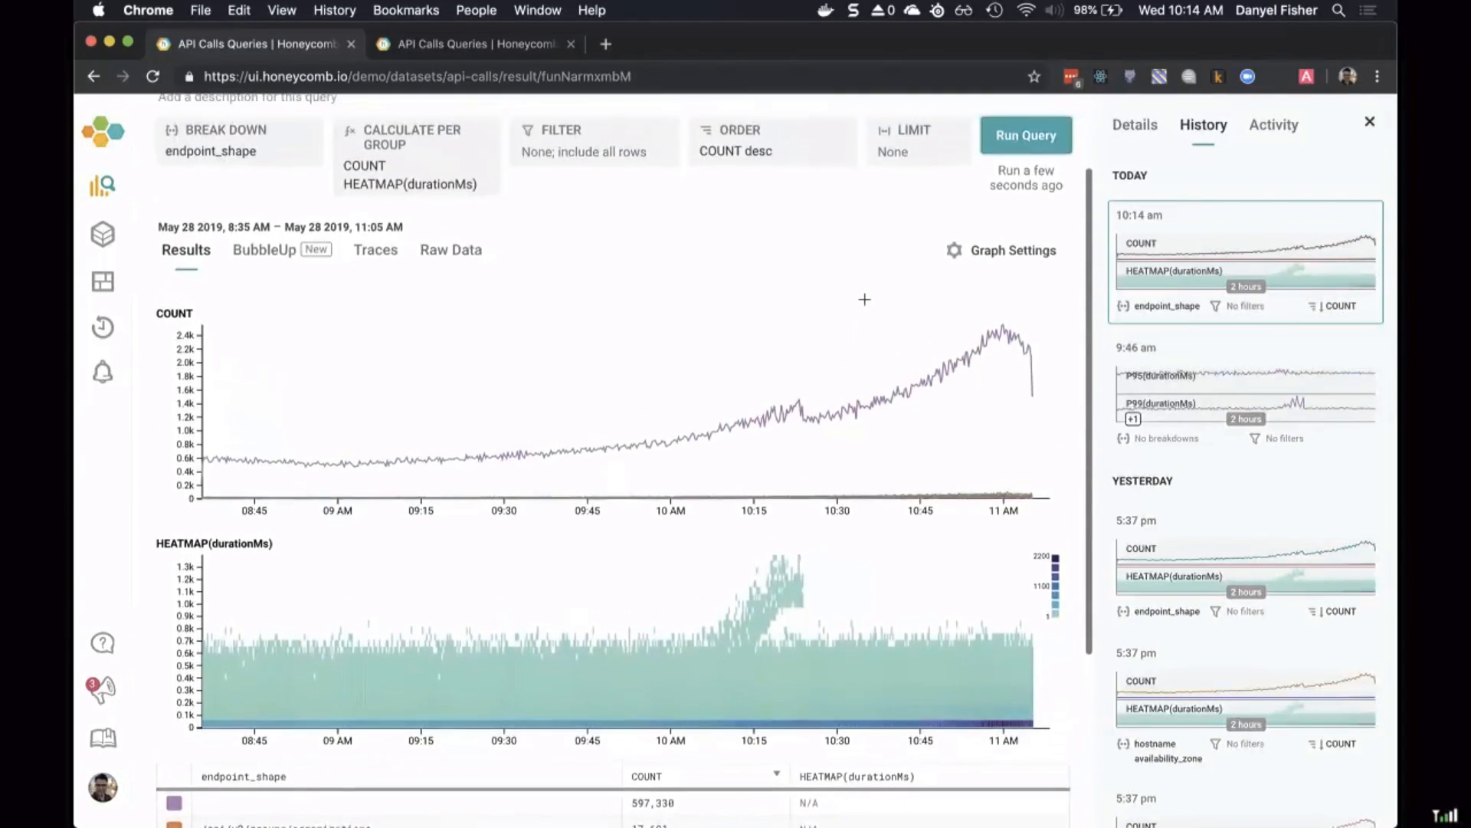
pyautogui.moveTo(862, 593)
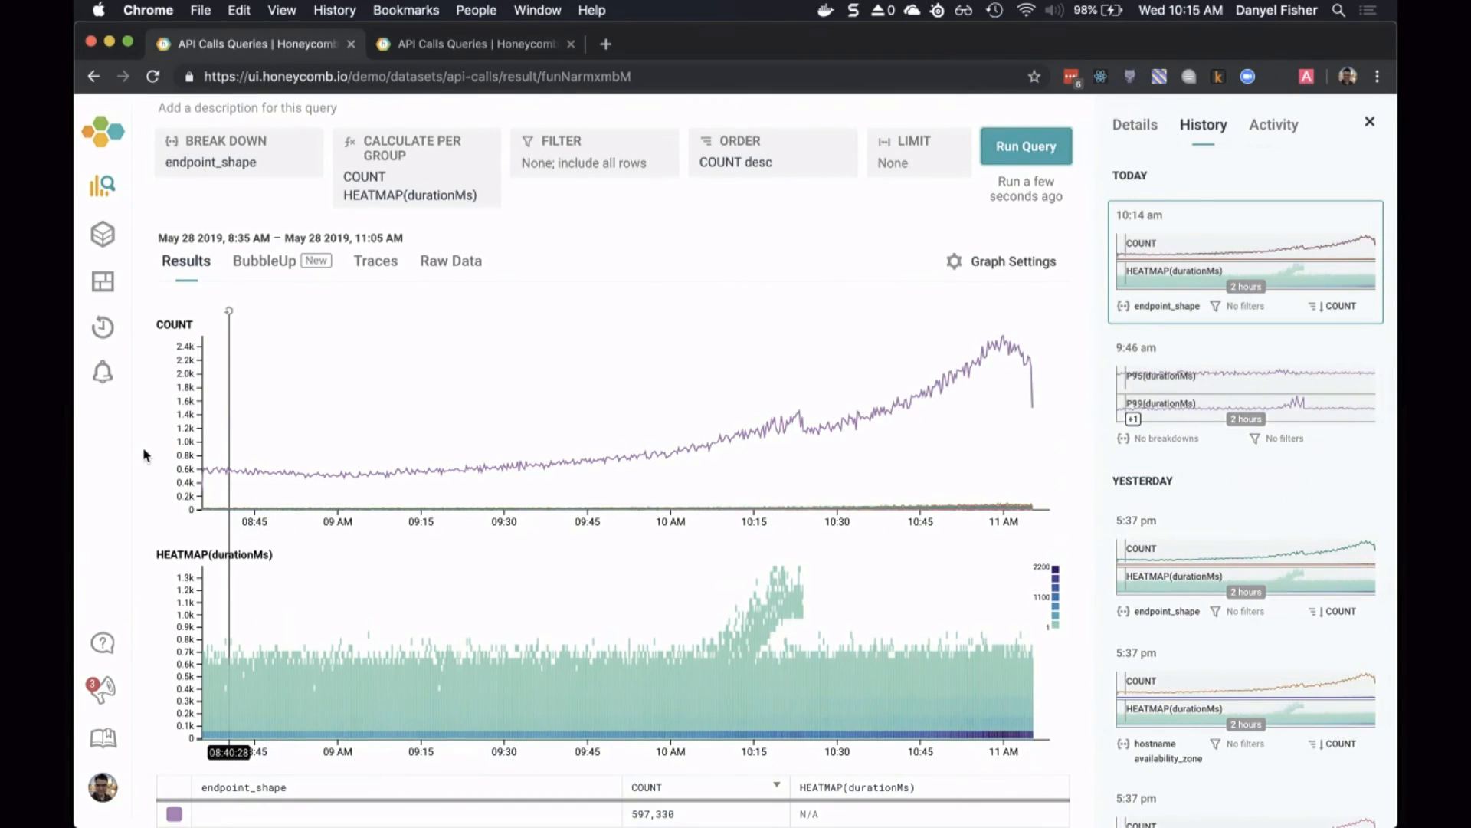
pyautogui.scroll(-1, 144, 454)
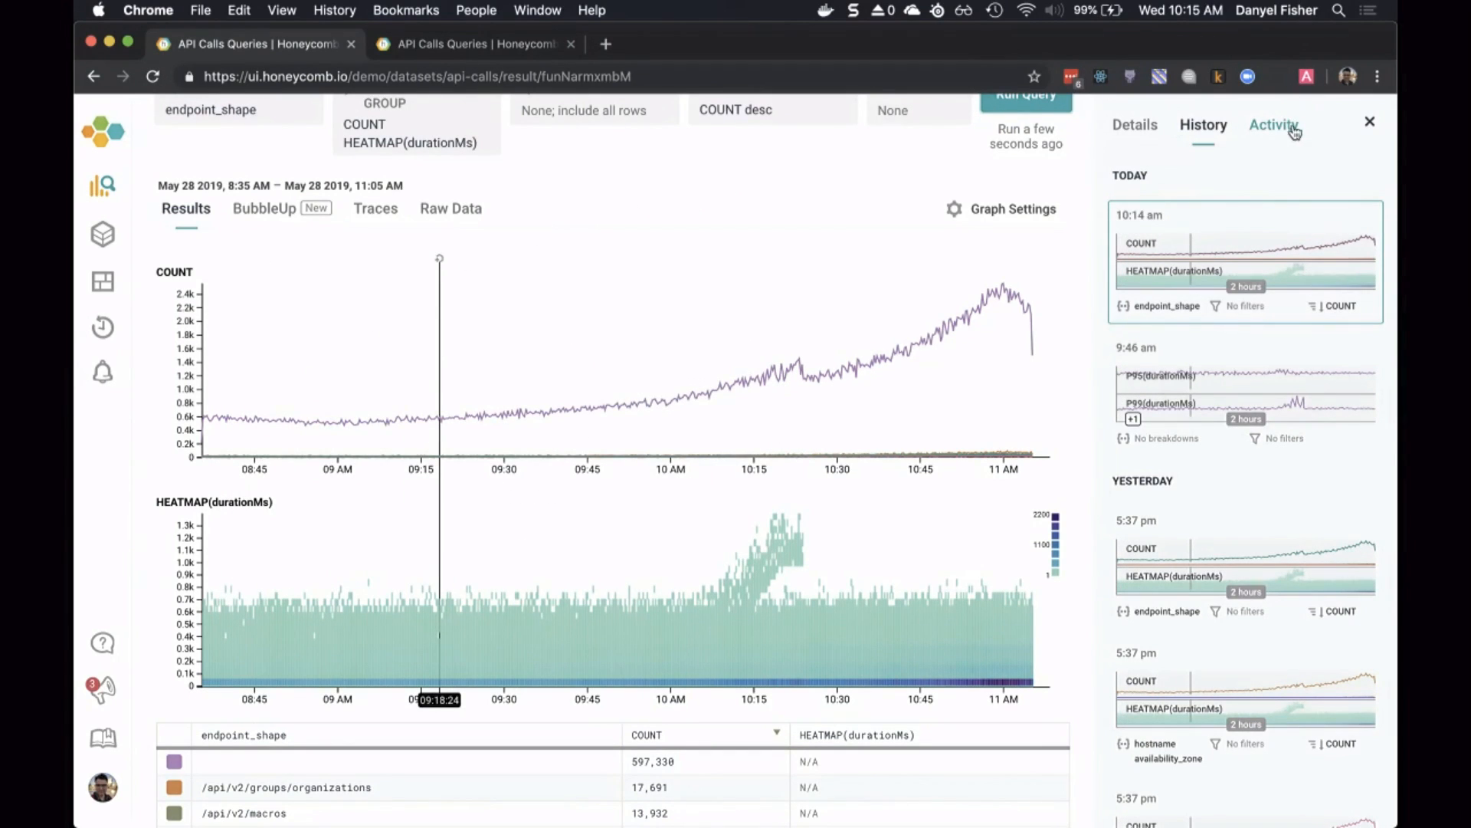
# Step: Close the query history and replace the endpoint_shape breakdown with endpoint
pyautogui.click(1369, 121)
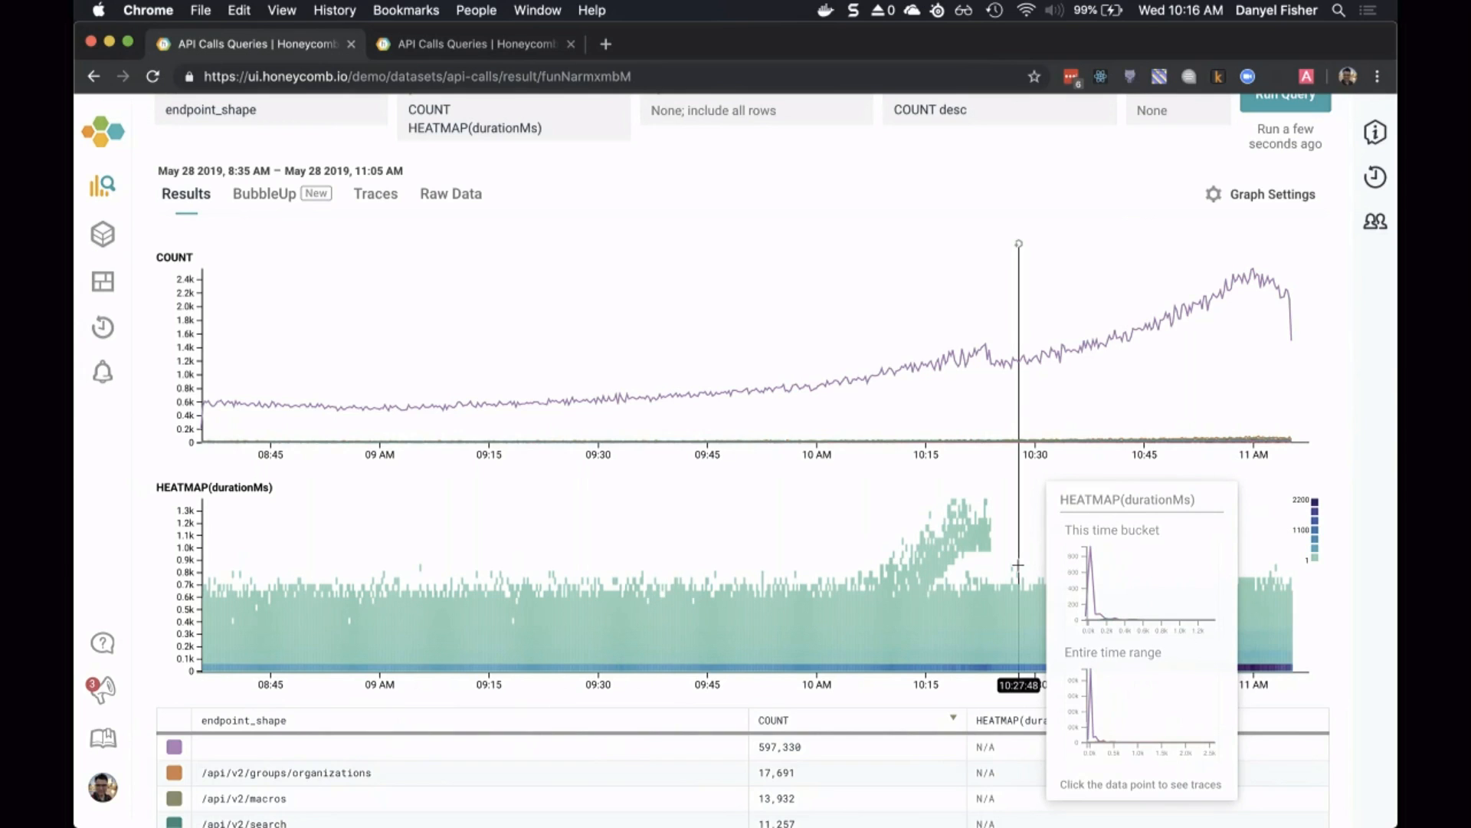
pyautogui.scroll(3, 1018, 565)
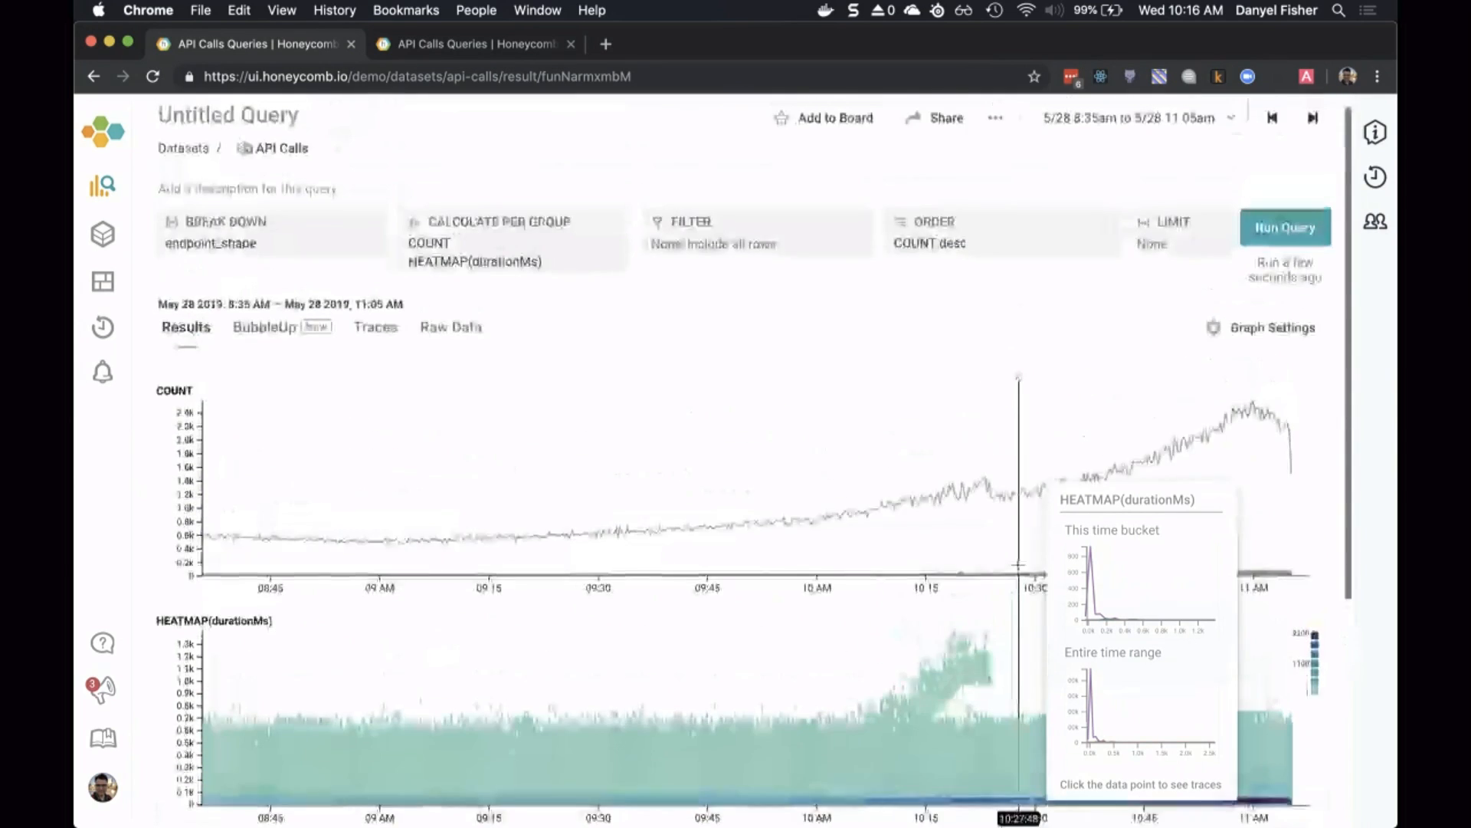
pyautogui.click(250, 265)
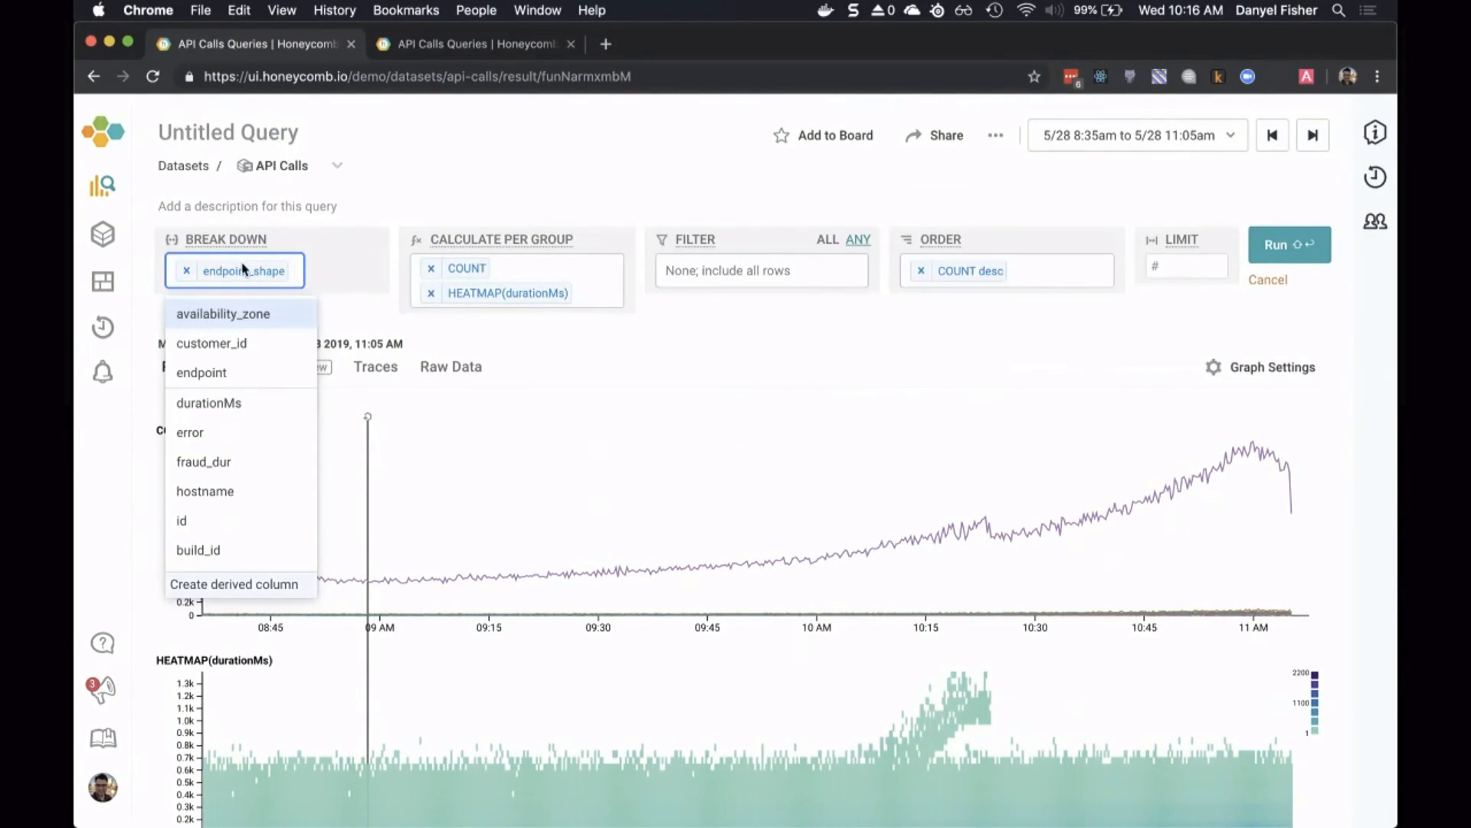
pyautogui.click(187, 281)
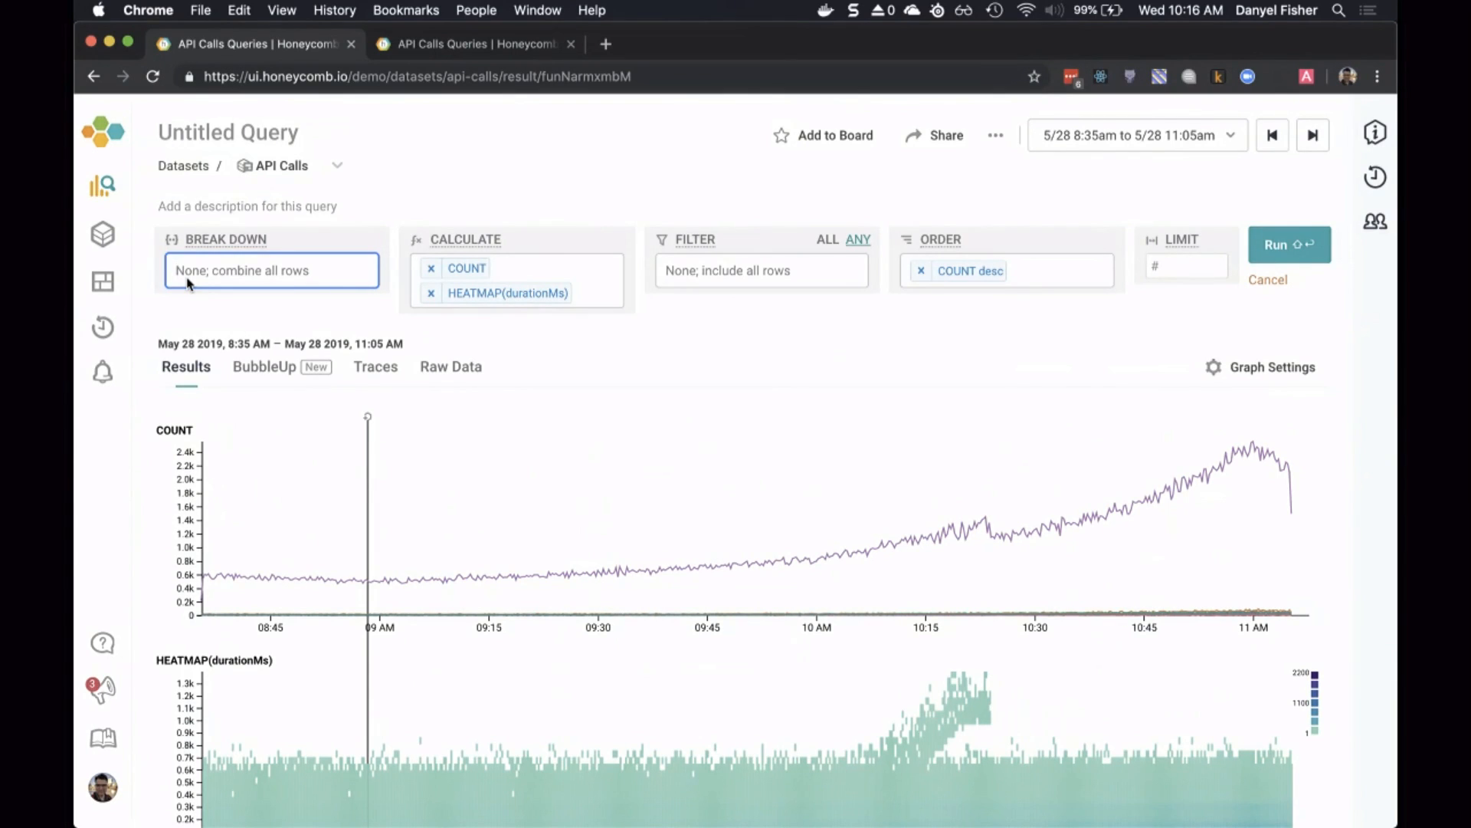
pyautogui.click(203, 273)
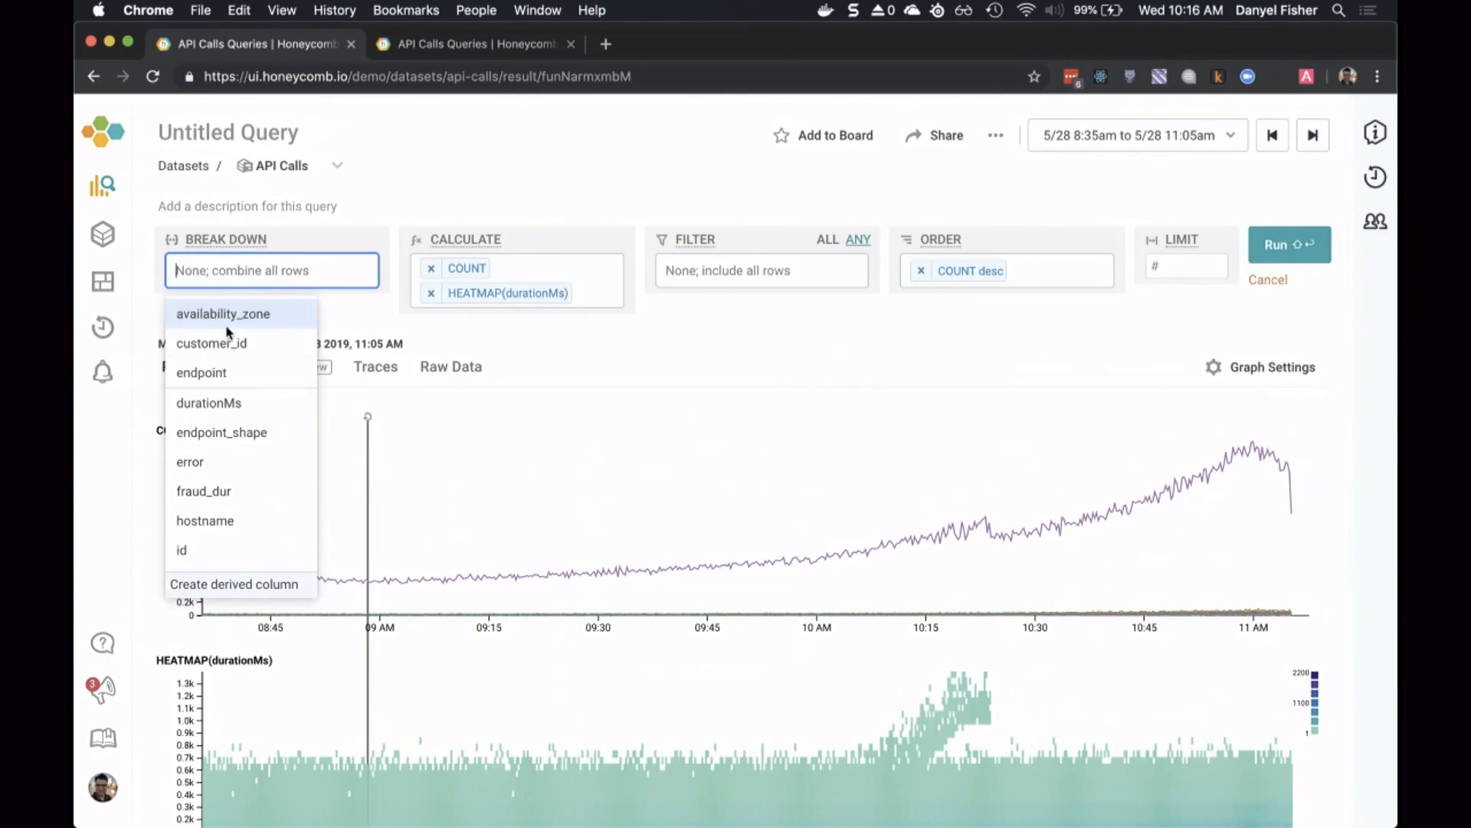
pyautogui.click(227, 371)
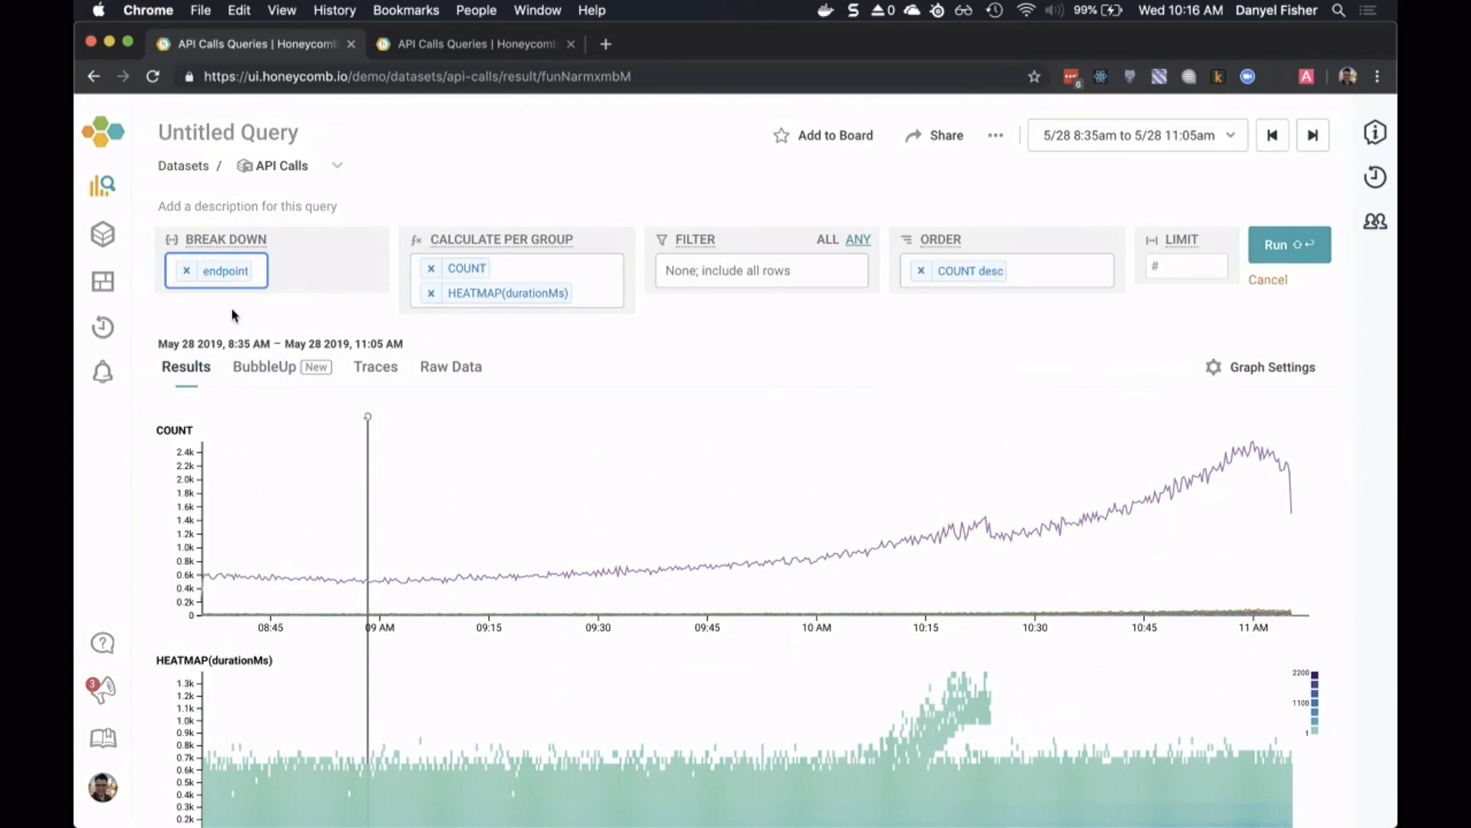
# Step: Replace the endpoint breakdown with availability_zone, rerun the query and compare the zones' durationMs heatmaps
pyautogui.click(189, 279)
pyautogui.click(189, 279)
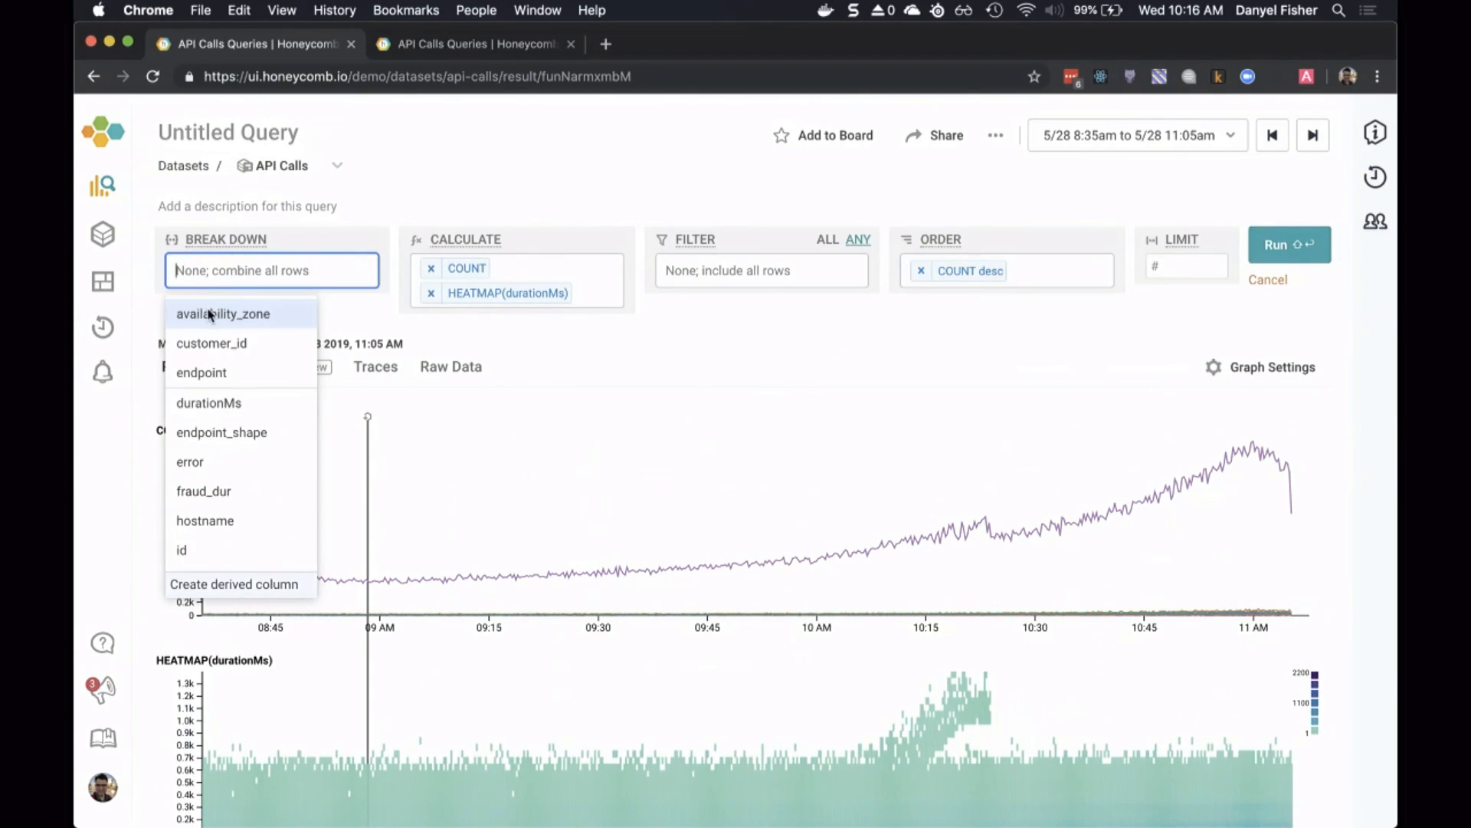
pyautogui.click(207, 309)
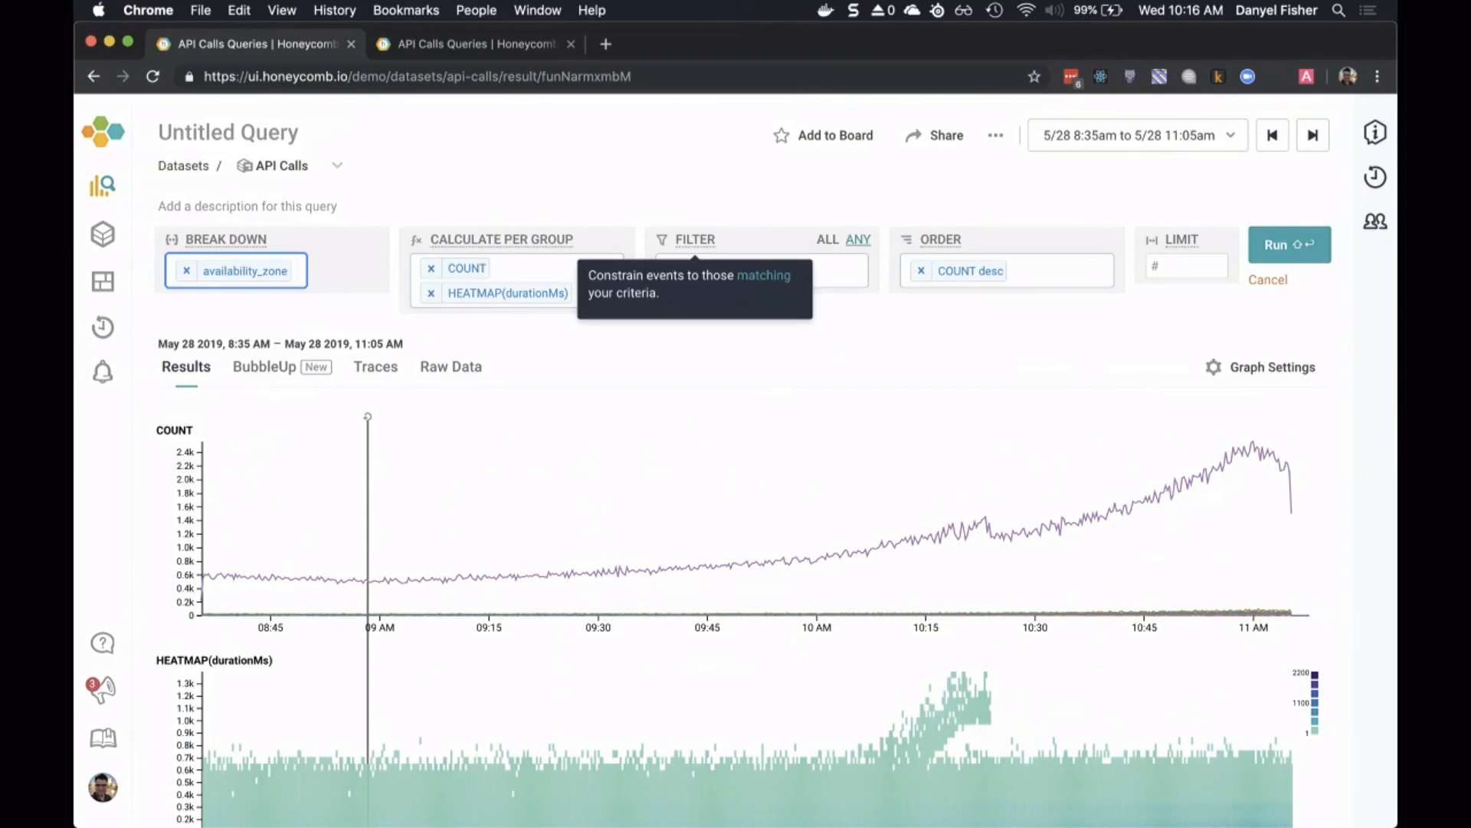
pyautogui.click(1320, 245)
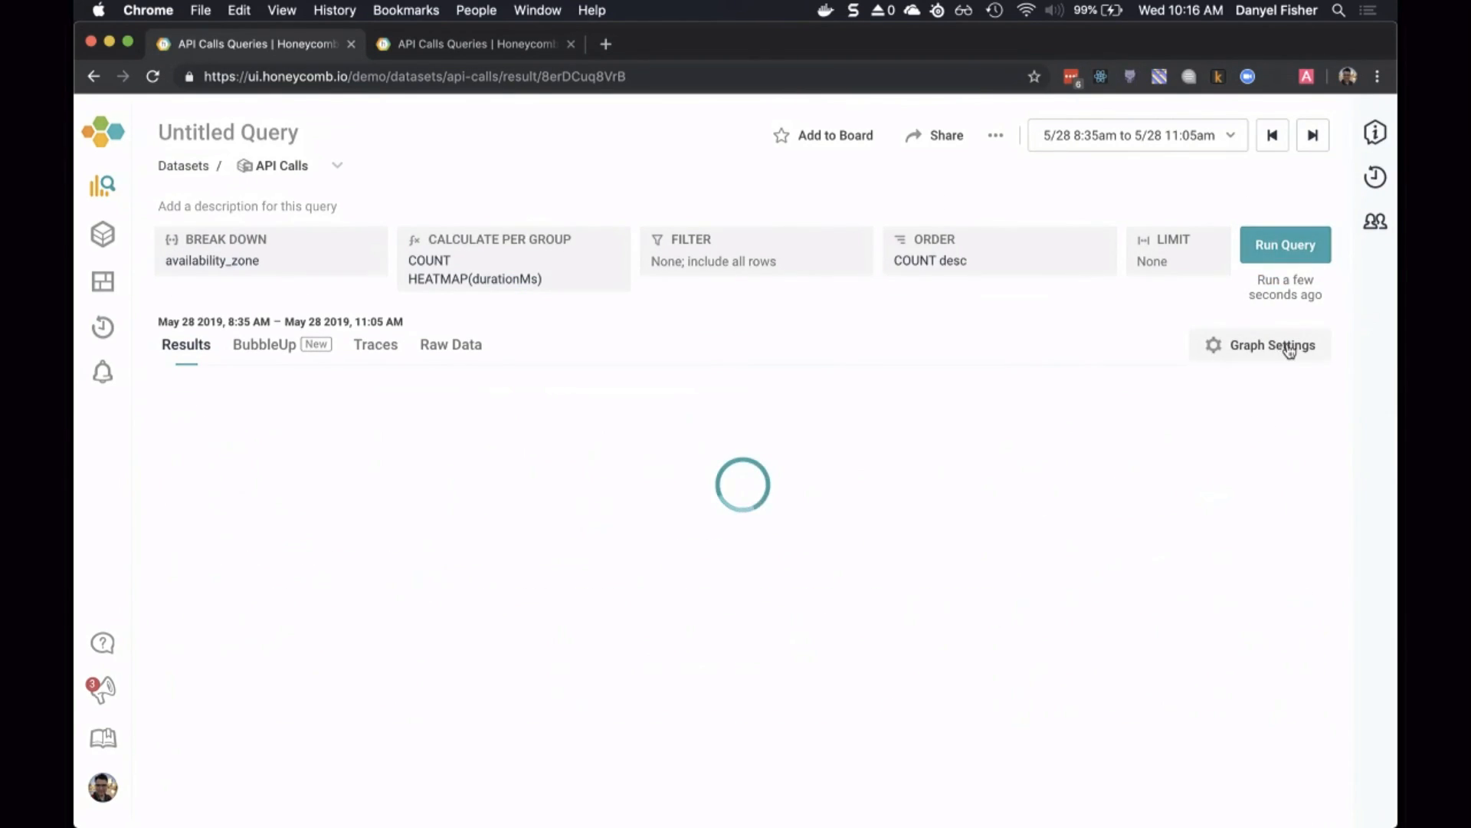
pyautogui.scroll(-2, 1291, 348)
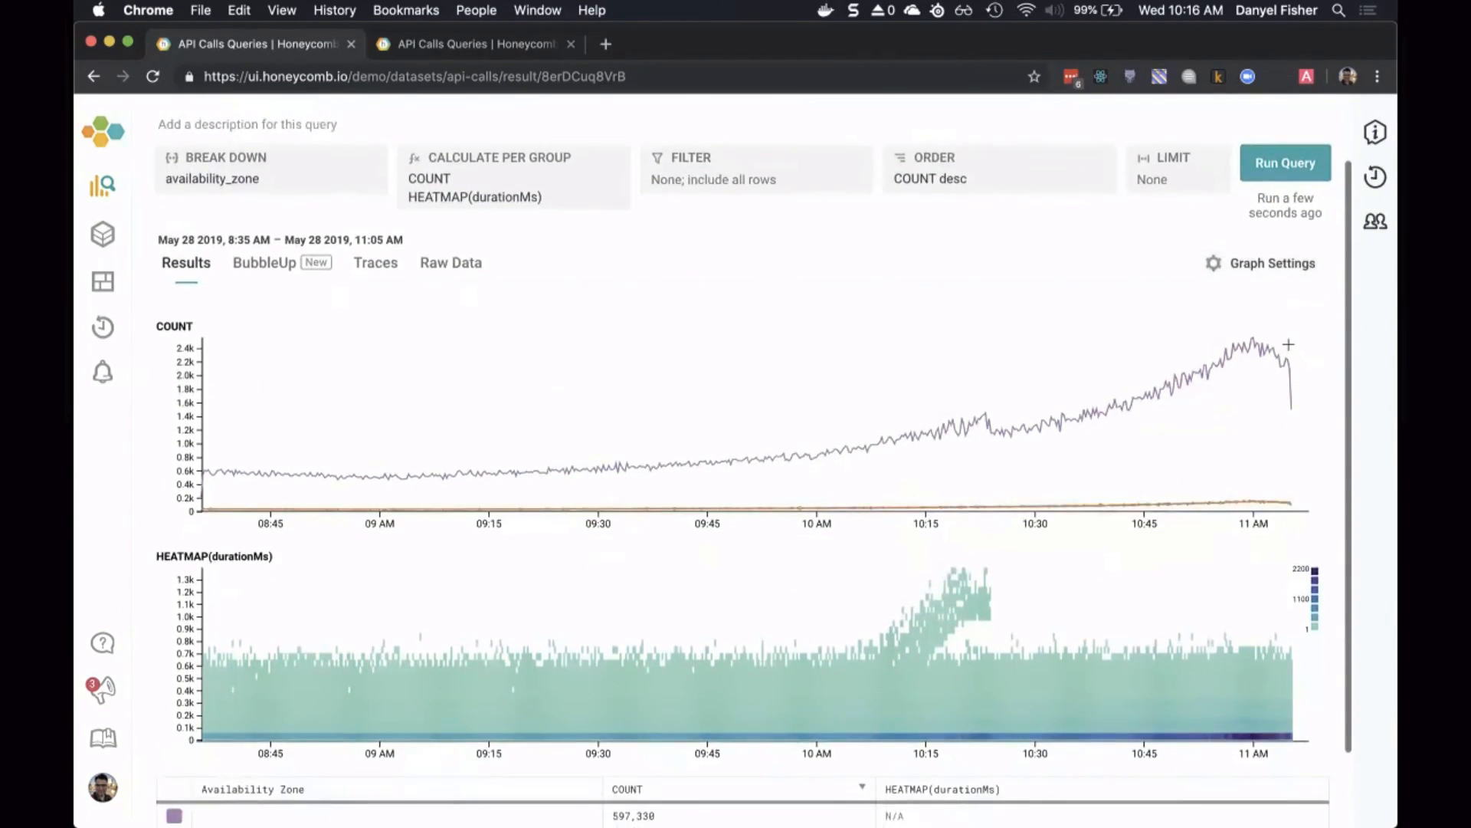
pyautogui.scroll(-2, 1292, 714)
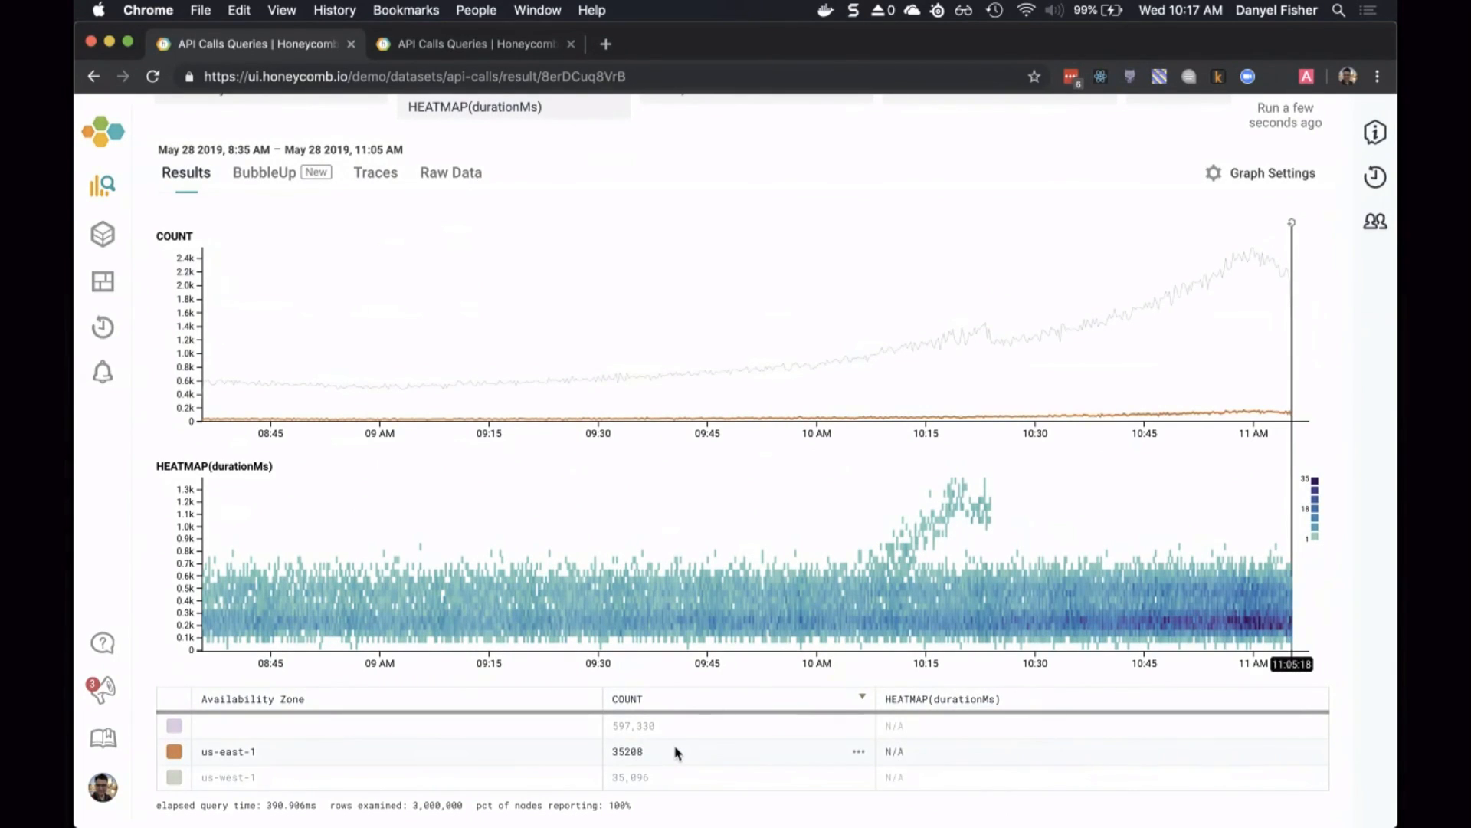
pyautogui.scroll(3, 676, 753)
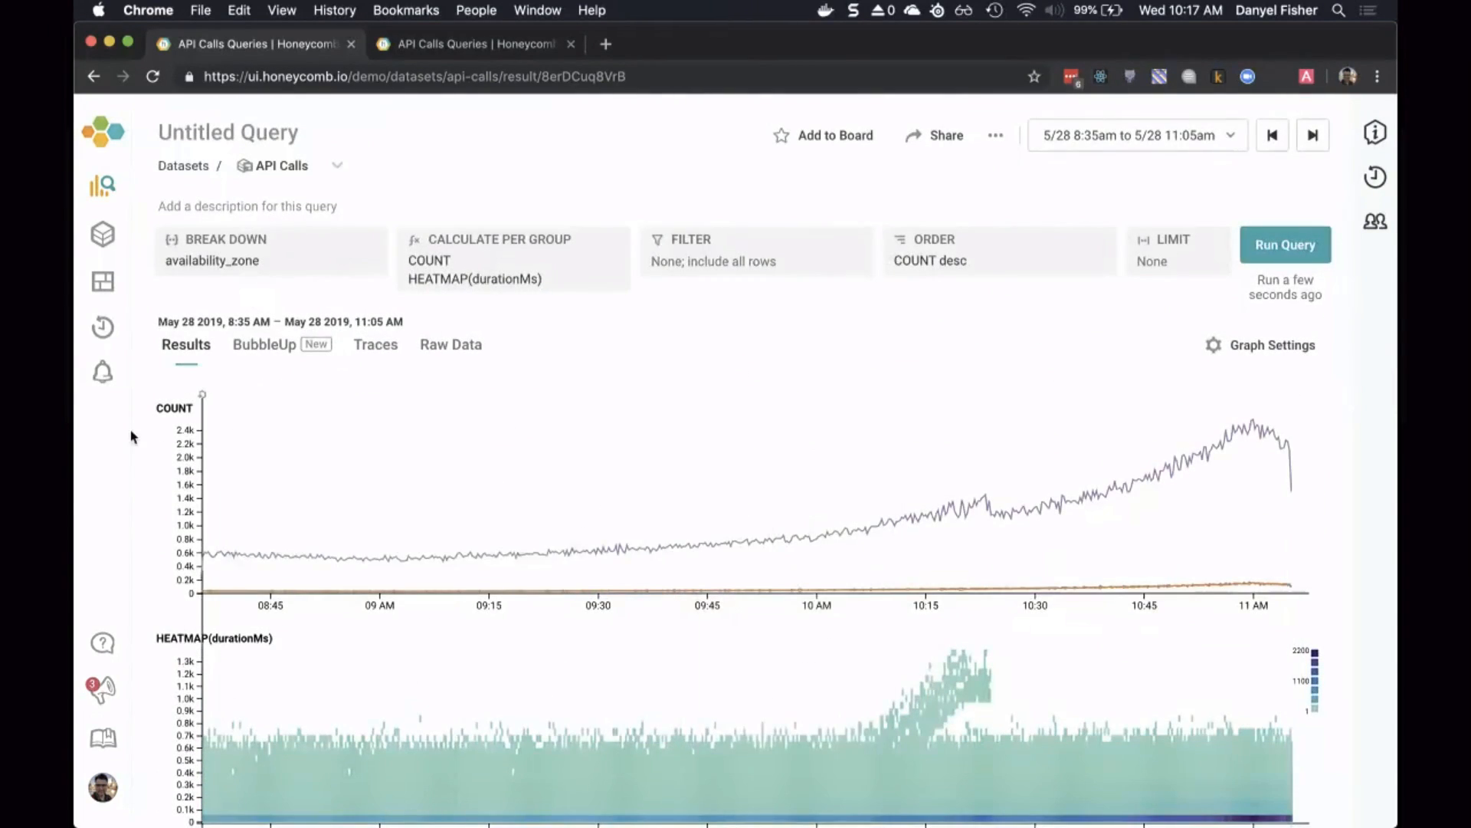
# Step: Replace the availability_zone breakdown with hostname, rerun the query and compare the individual hosts' durationMs heatmaps
pyautogui.click(316, 271)
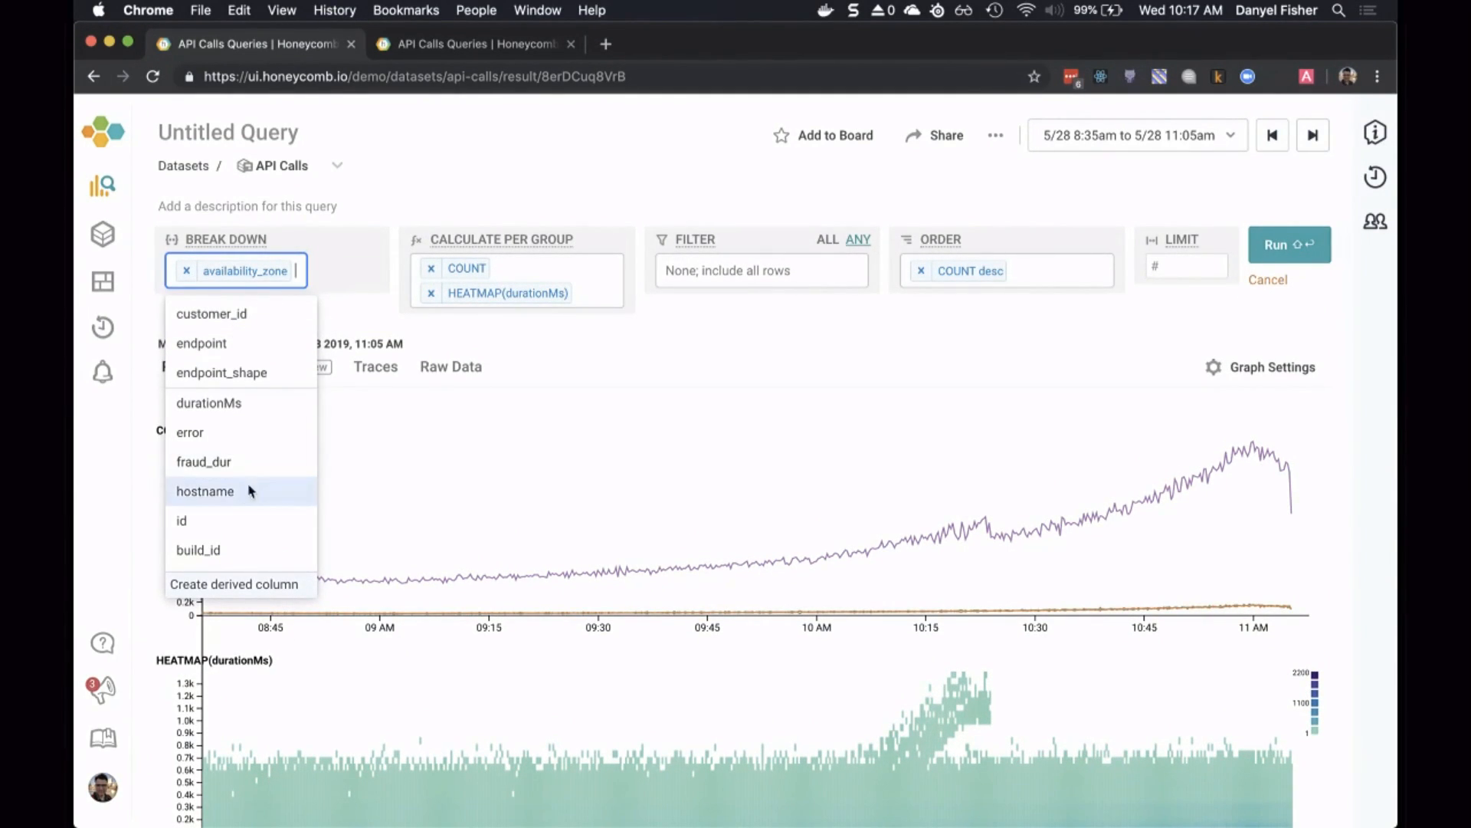
pyautogui.click(206, 491)
pyautogui.click(186, 271)
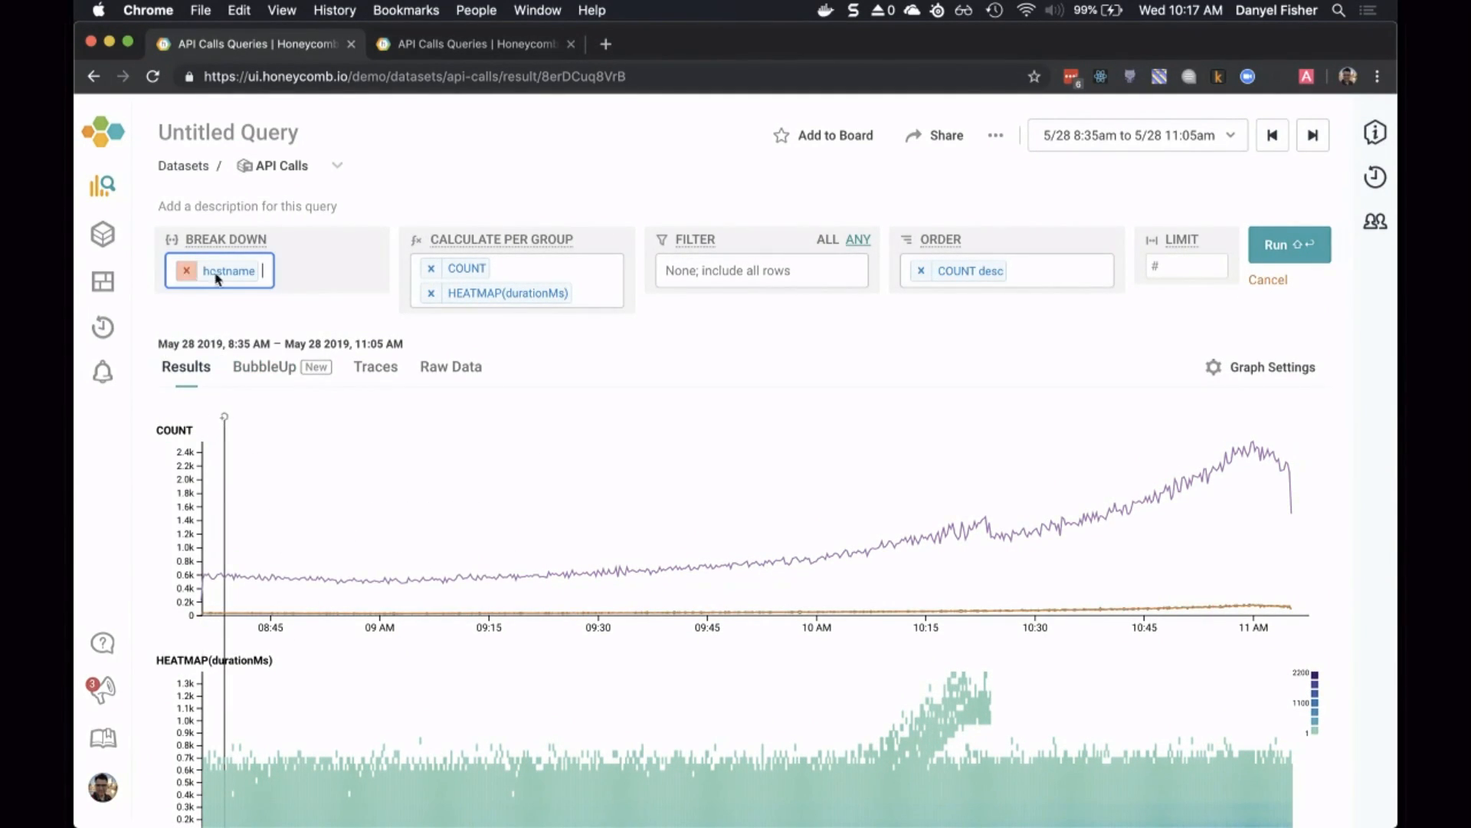
pyautogui.click(1288, 246)
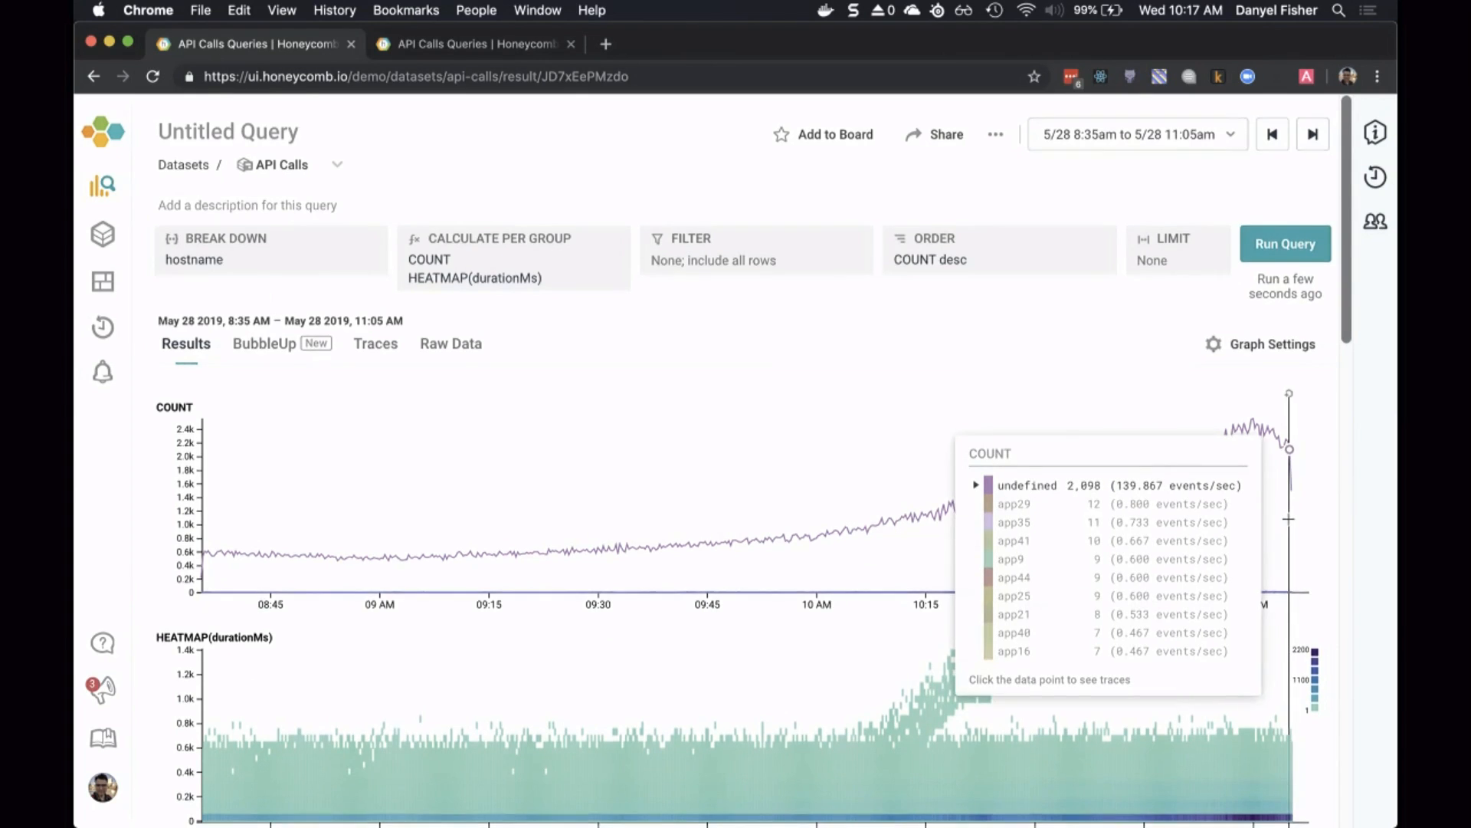
pyautogui.scroll(-4, 1291, 460)
pyautogui.scroll(-1, 1291, 460)
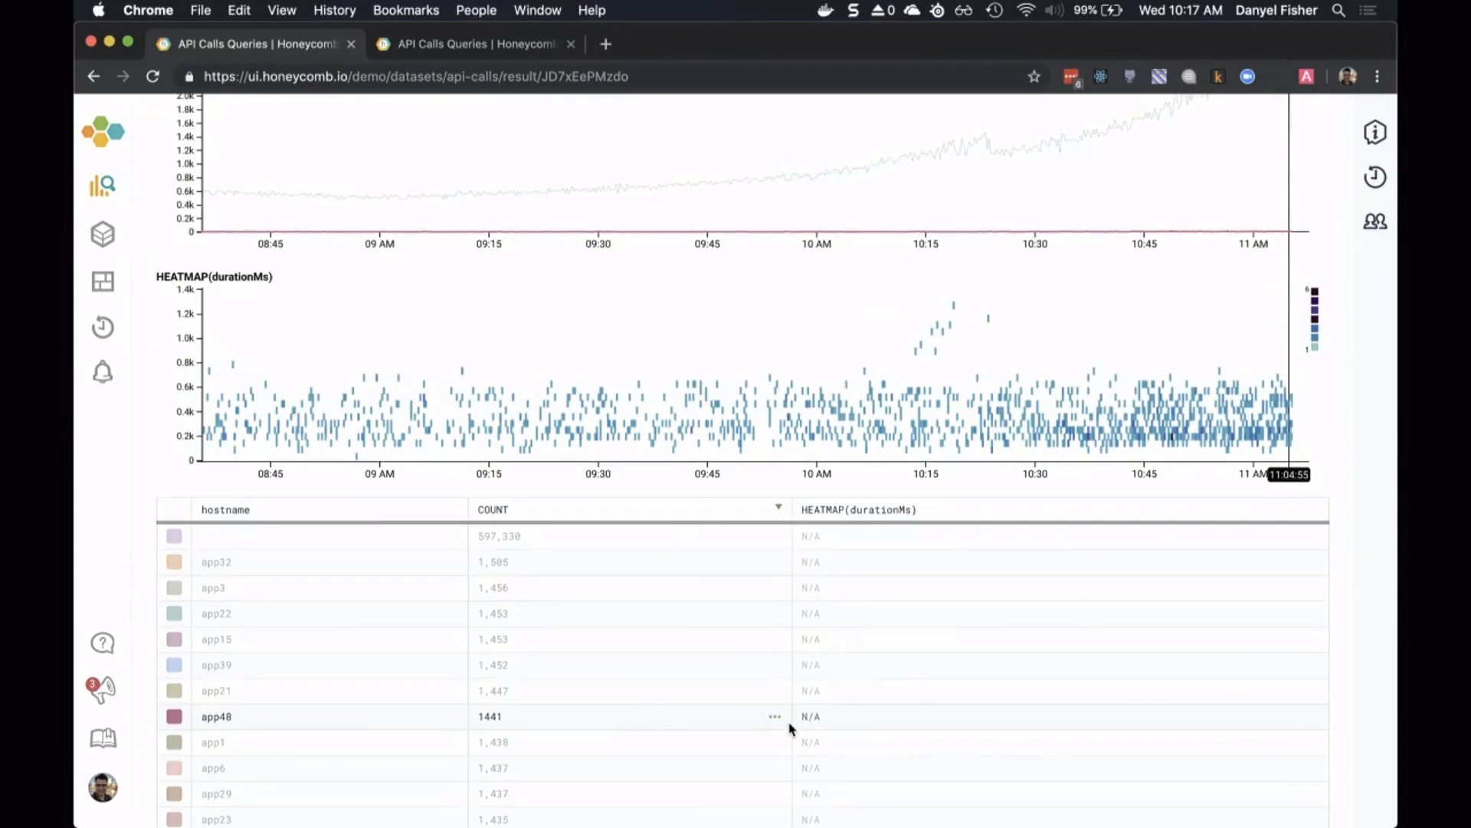
pyautogui.scroll(3, 792, 728)
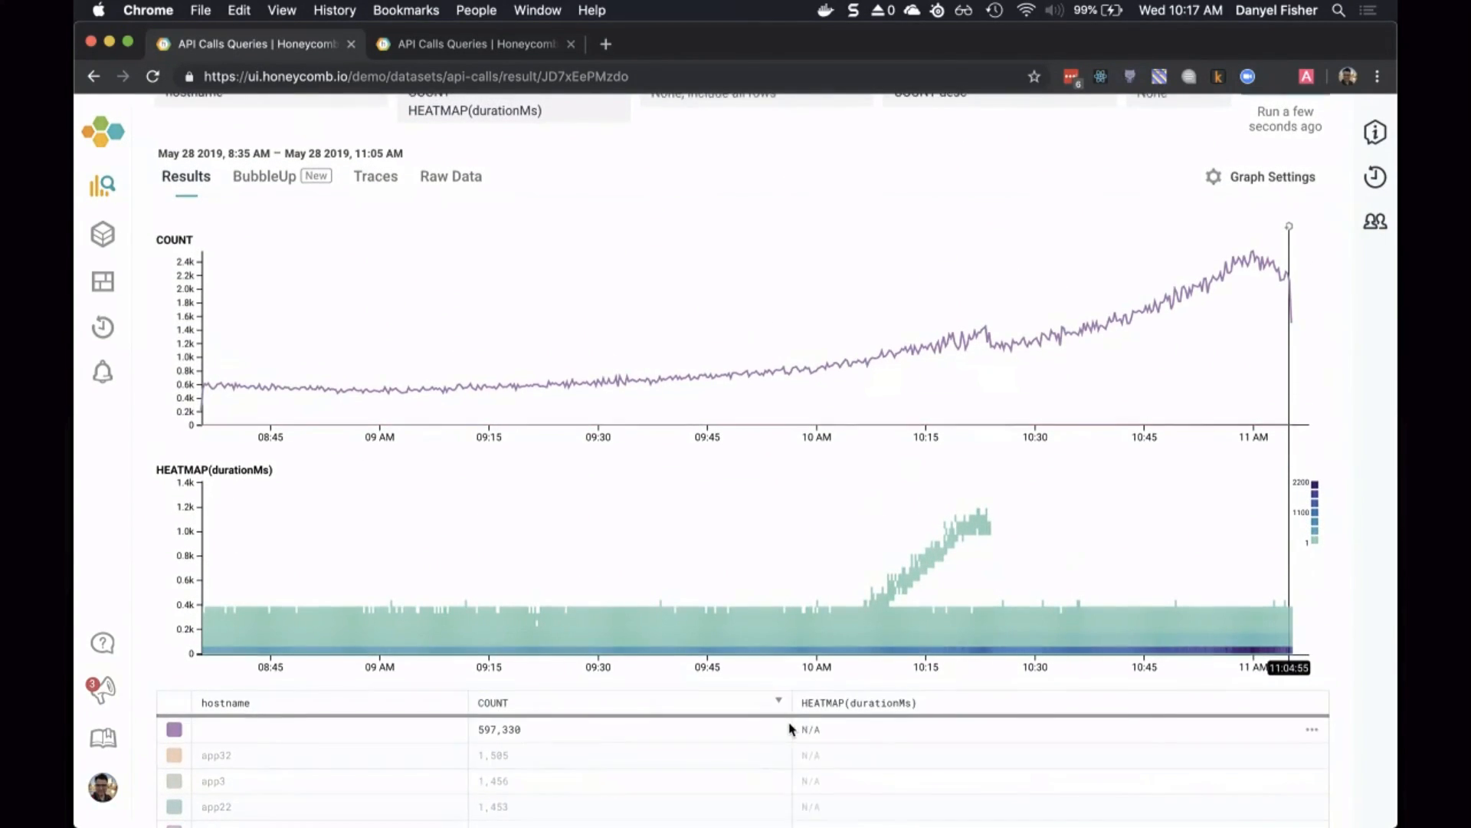
pyautogui.scroll(1, 790, 726)
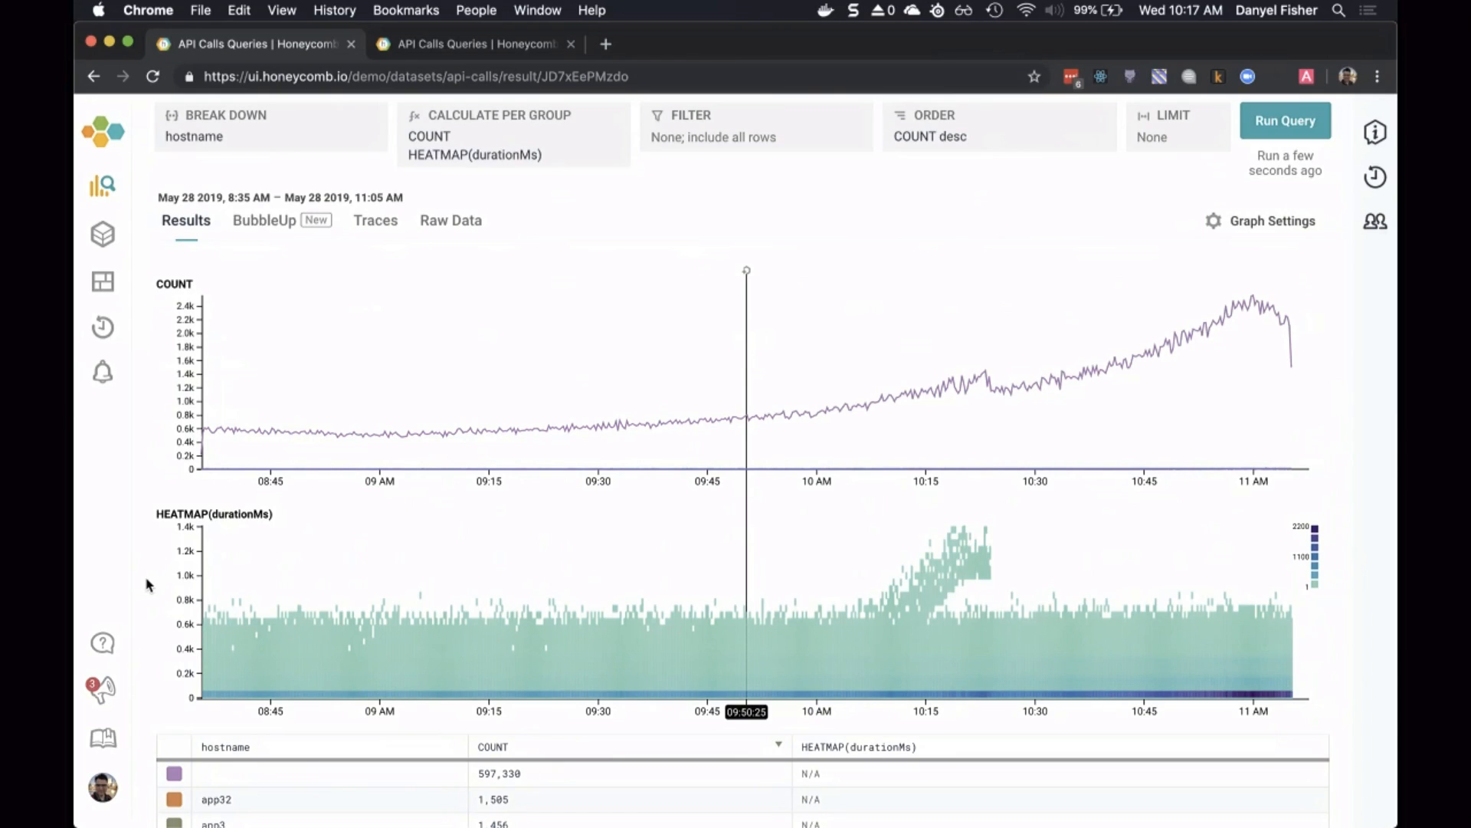
# Step: Start a BubbleUp comparison on the durationMs heatmap's slow spike from about 10:17 to 10:25, above about 0.9k
pyautogui.click(268, 221)
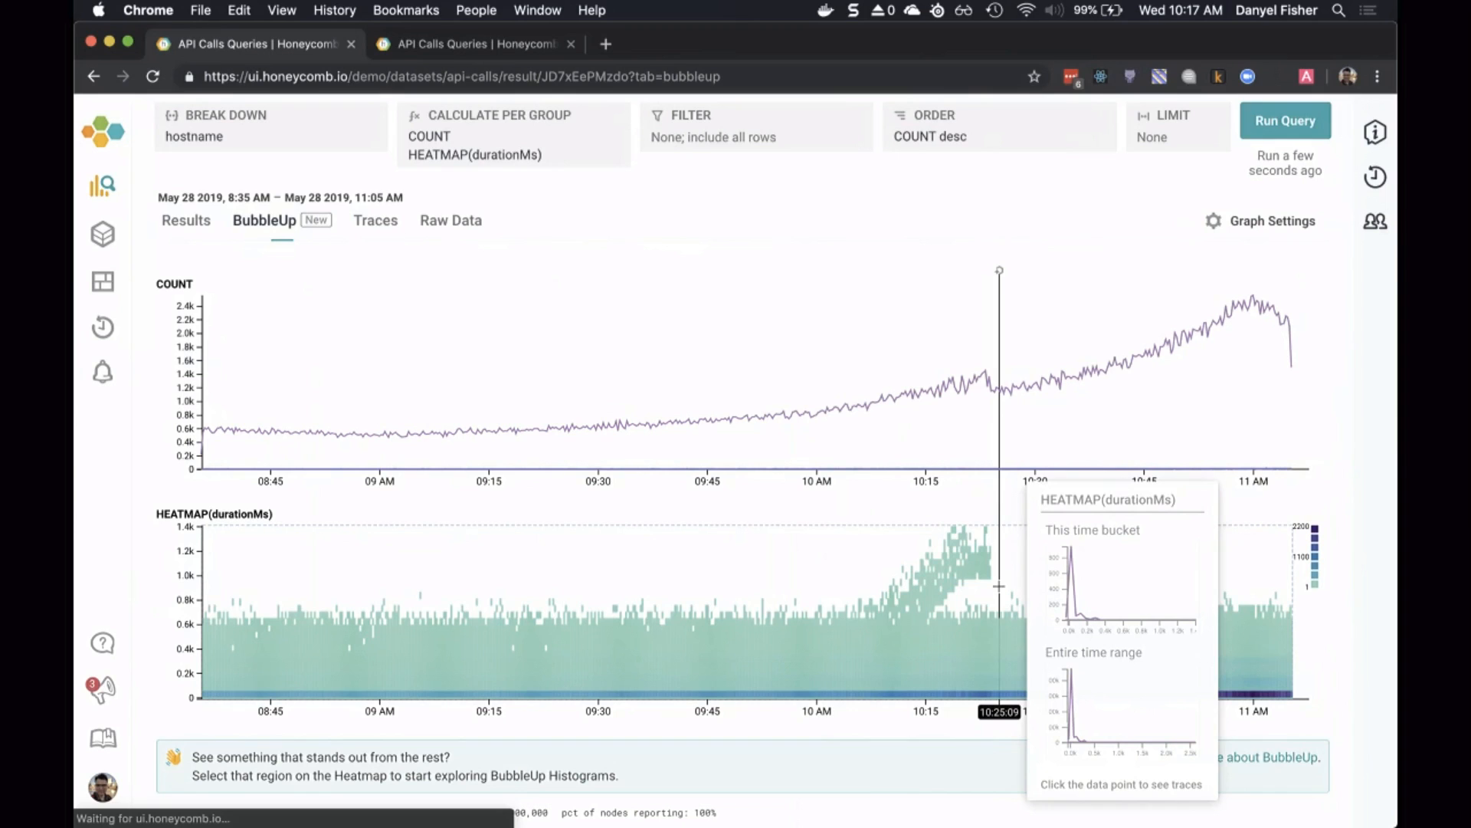
pyautogui.moveTo(995, 585); pyautogui.dragTo(941, 525)
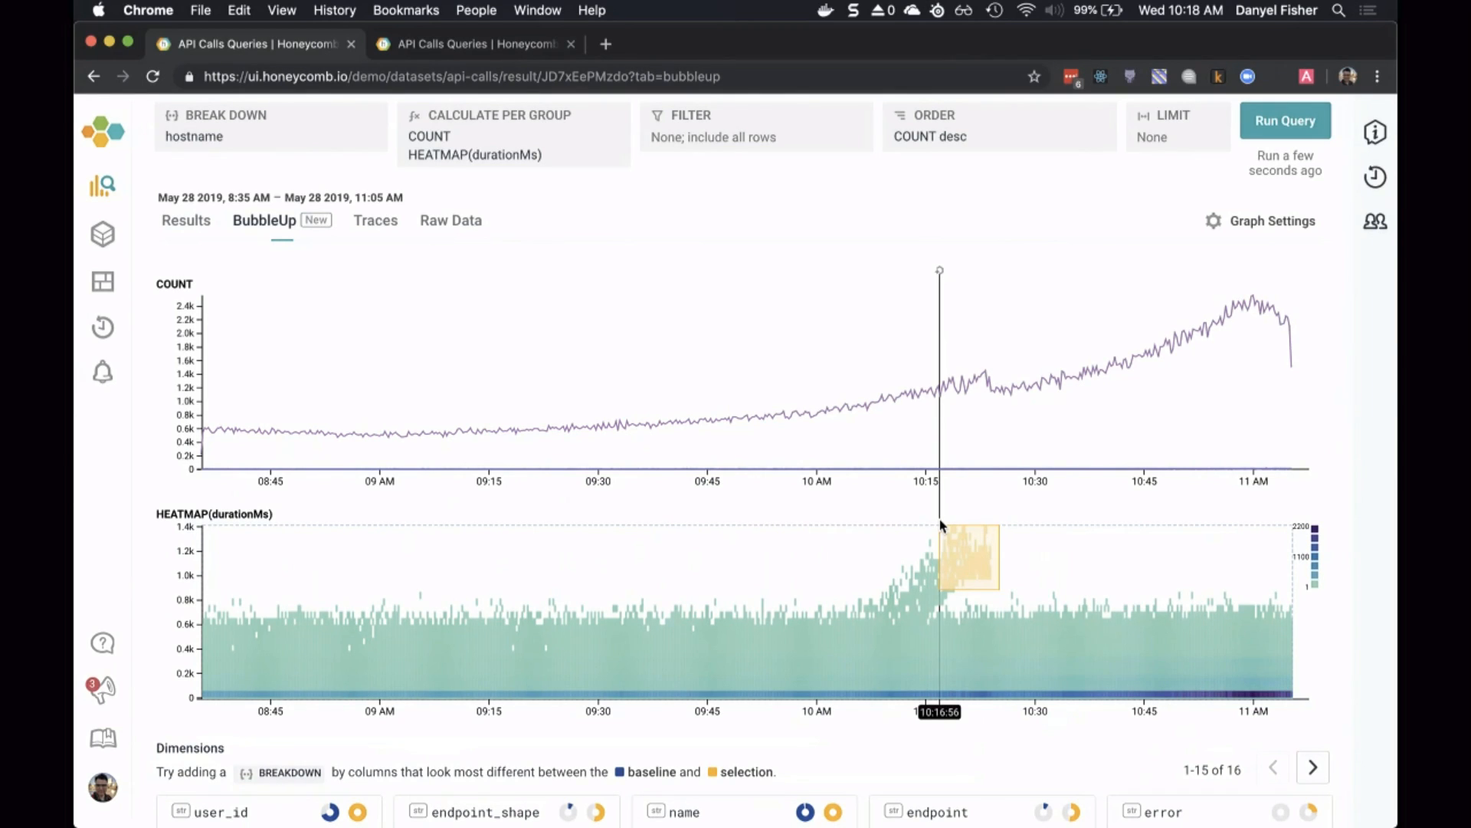
pyautogui.scroll(-5, 941, 524)
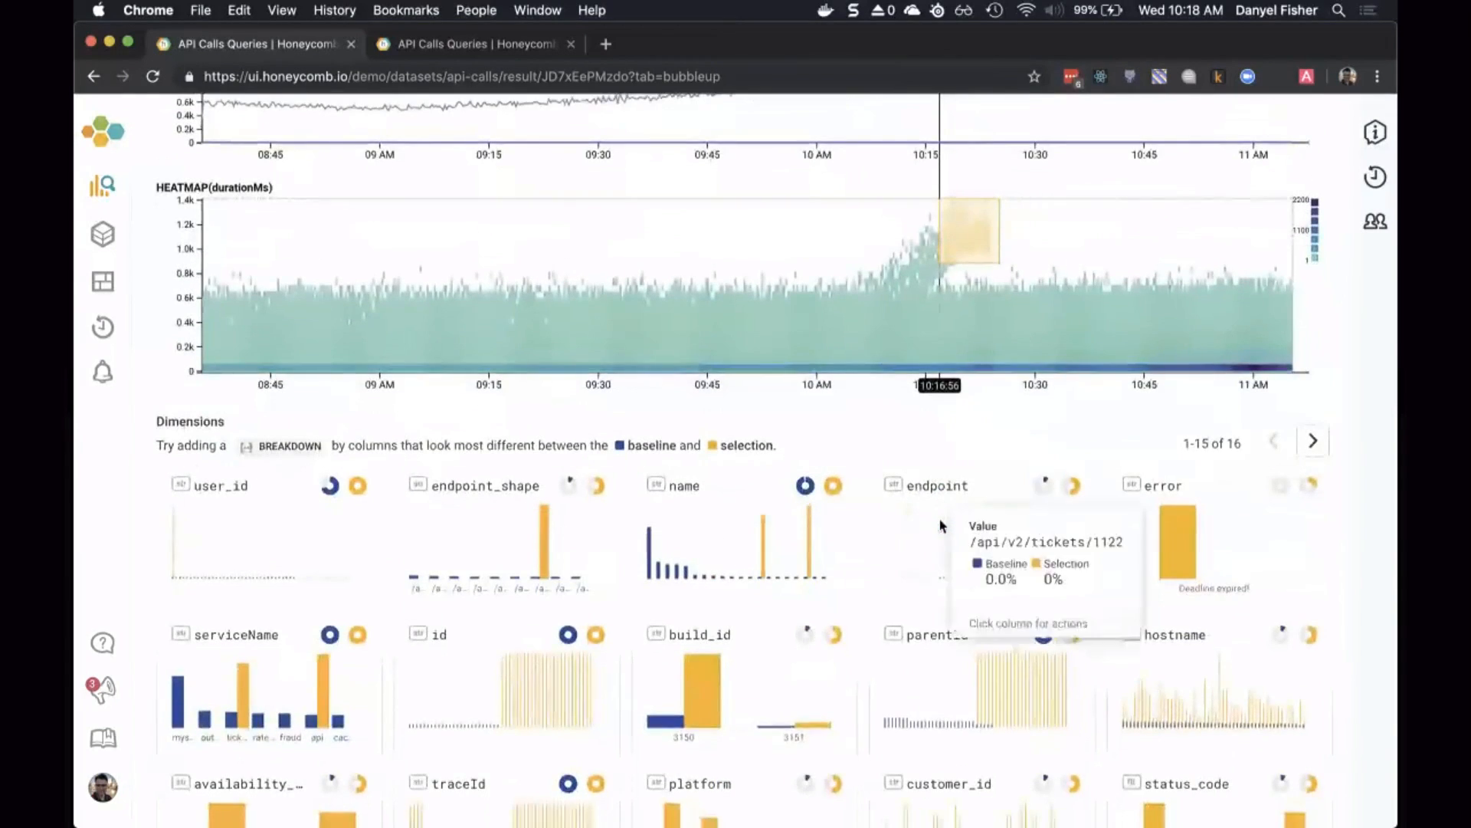
# Step: Examine the BubbleUp dimension histograms, comparing baseline and selection for user_id, endpoint_shape, name, endpoint and error
pyautogui.scroll(-2, 942, 521)
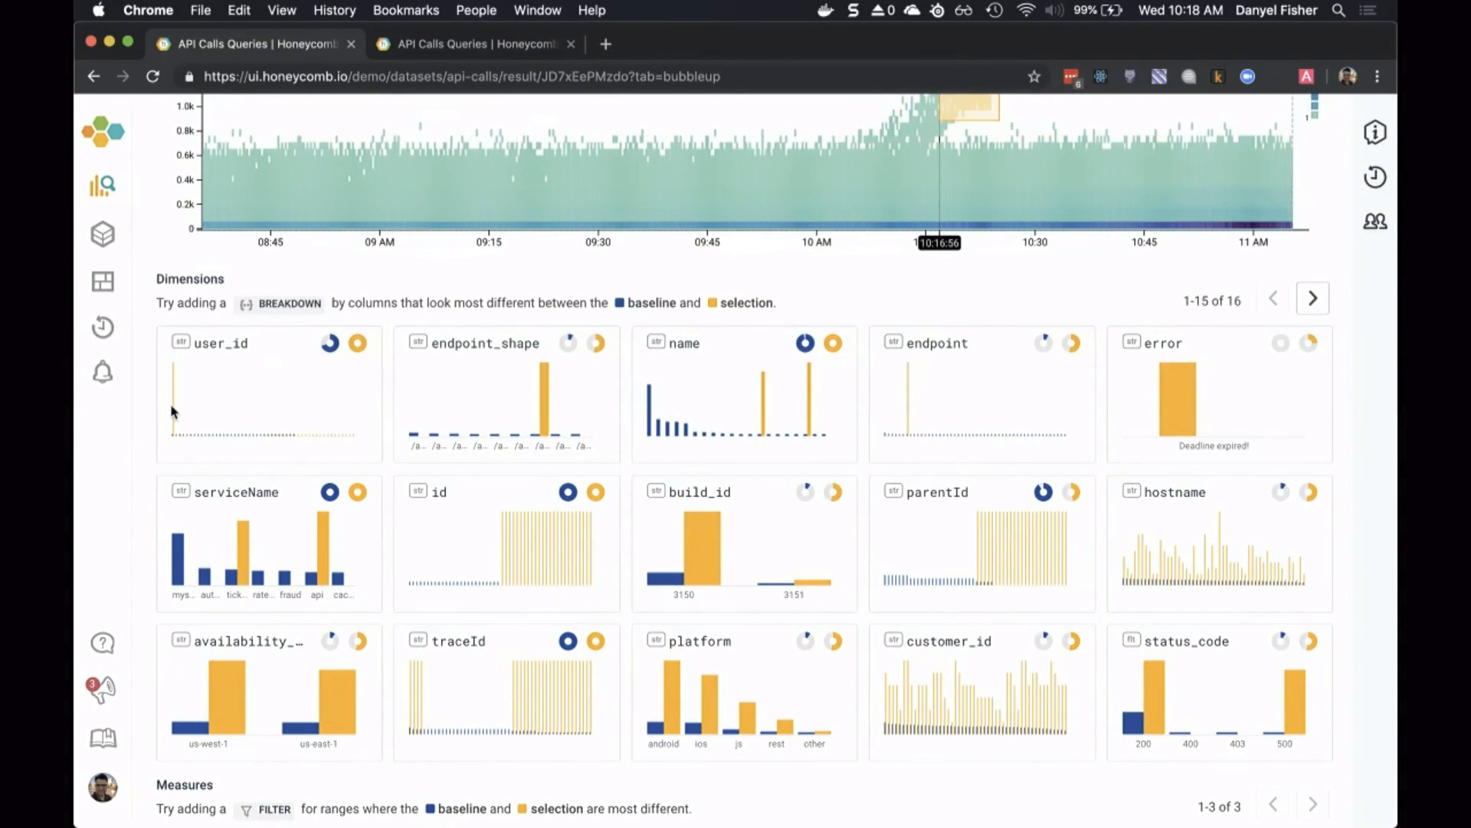
pyautogui.moveTo(174, 413)
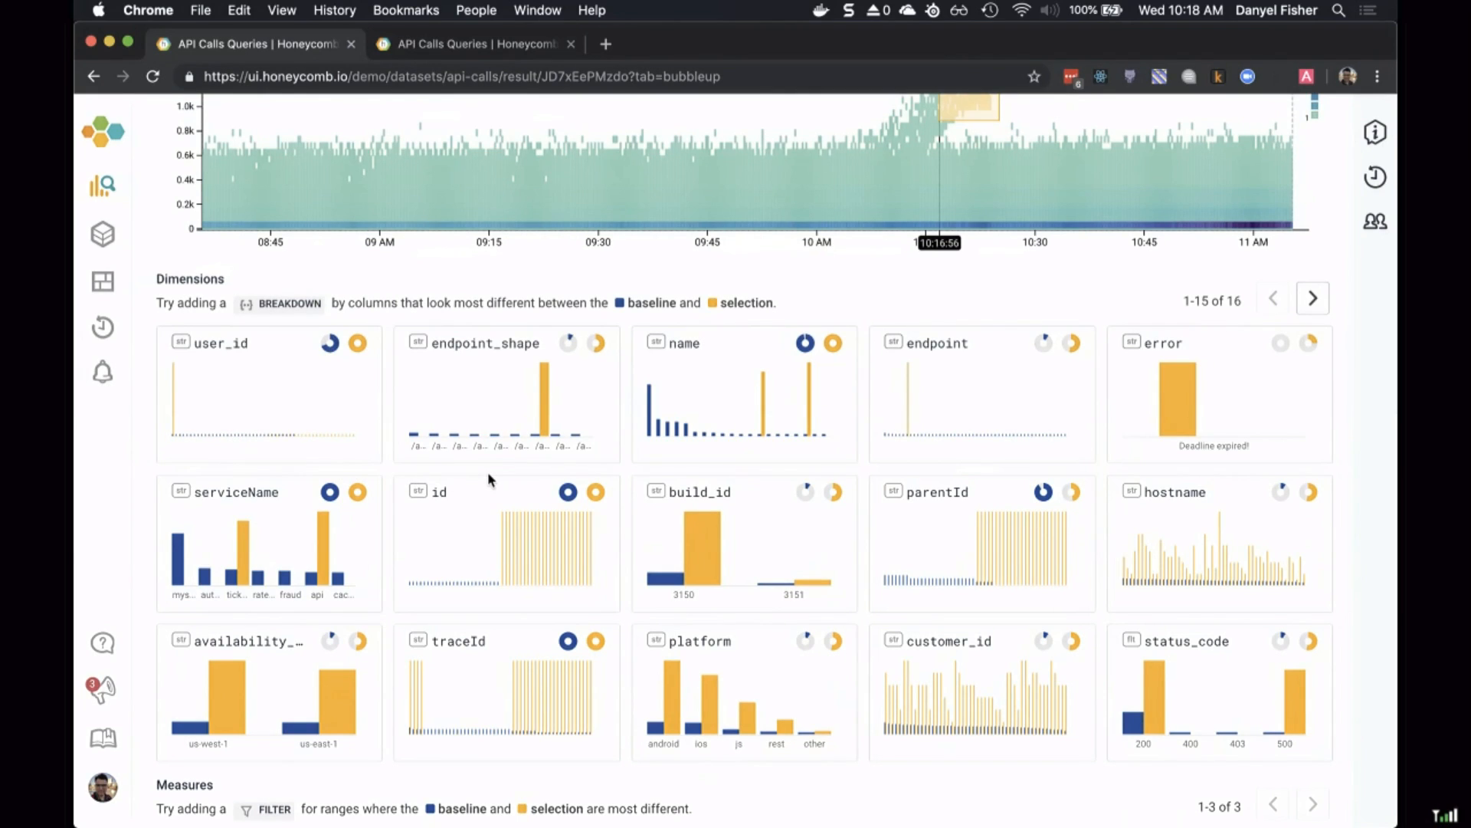
pyautogui.moveTo(549, 400)
pyautogui.moveTo(765, 418)
pyautogui.moveTo(912, 433)
pyautogui.moveTo(1180, 418)
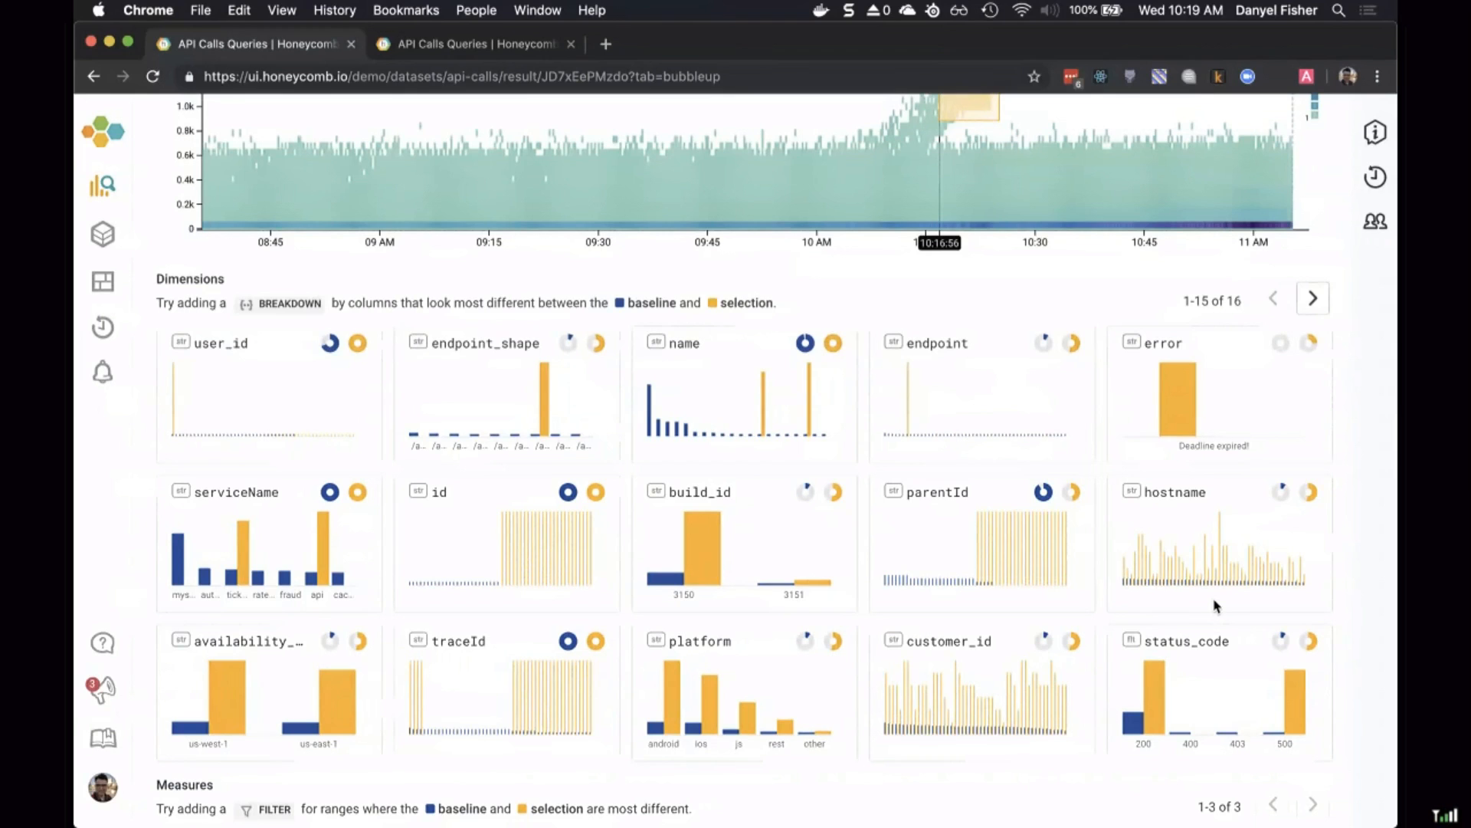
pyautogui.scroll(-1, 1215, 607)
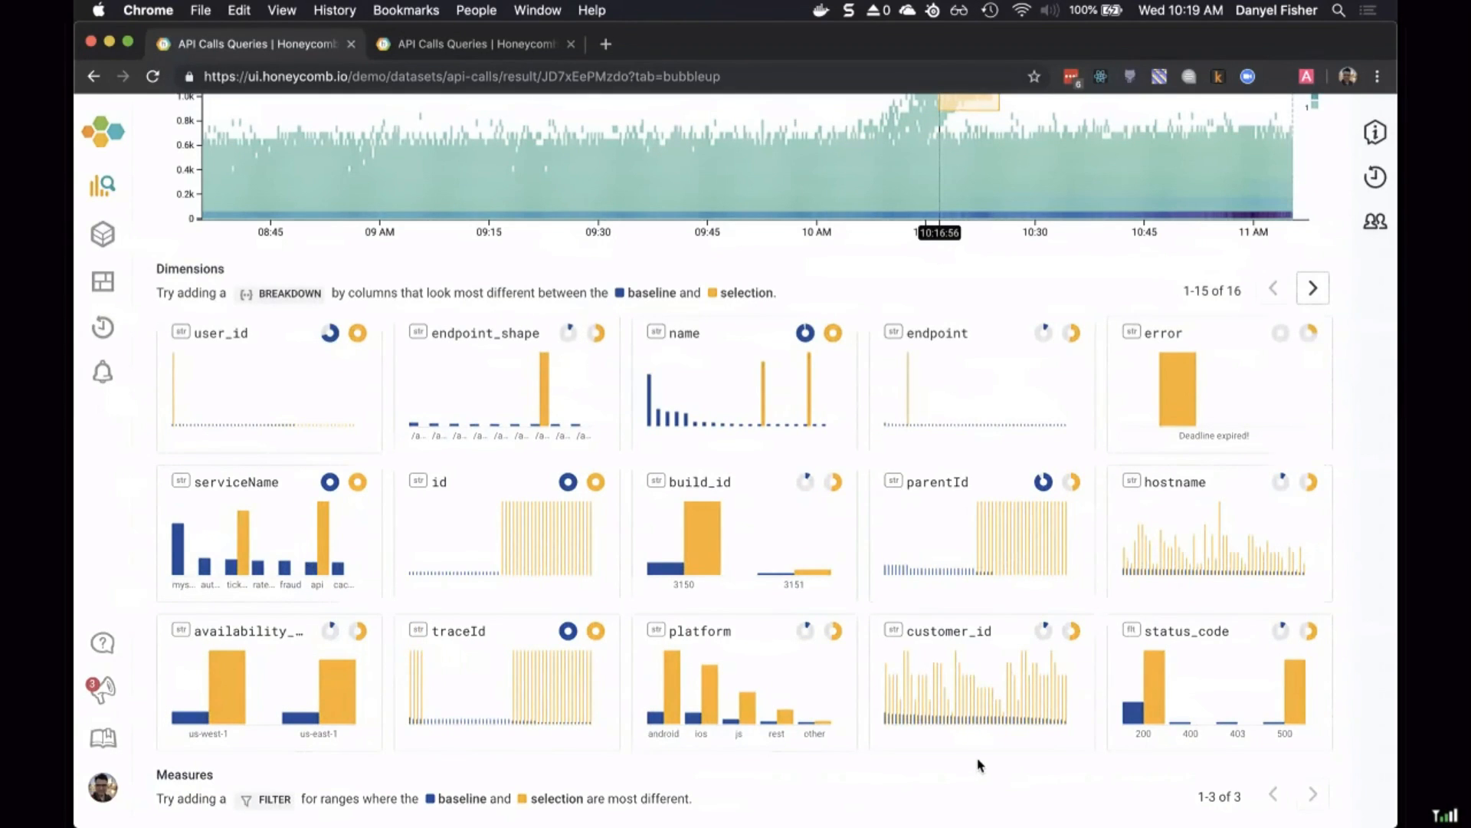
pyautogui.scroll(-2, 978, 765)
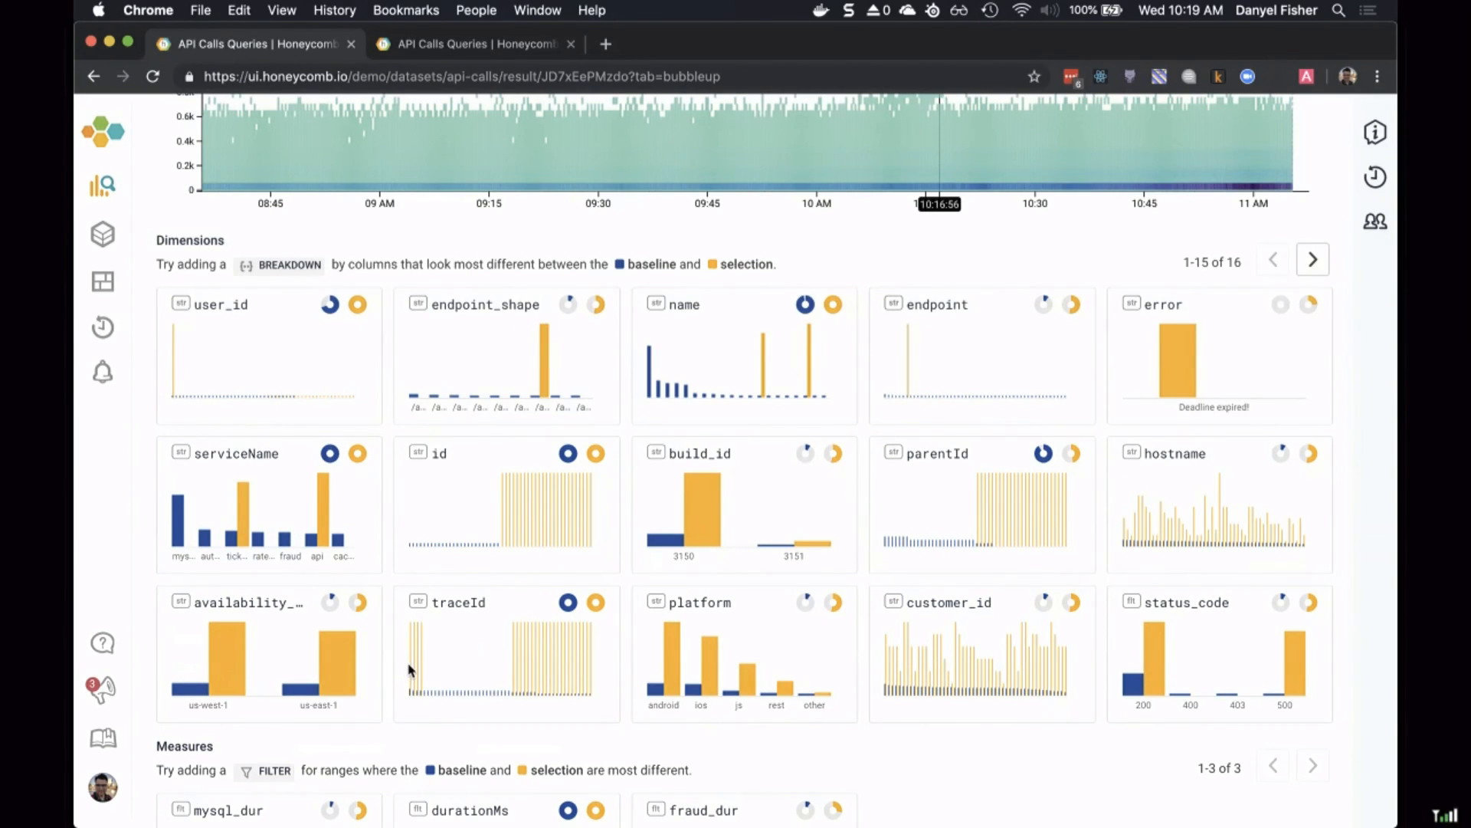
# Step: Filter the query to traceId a150f70bb396a1f3 from the traceId histogram's selected events
pyautogui.moveTo(412, 673)
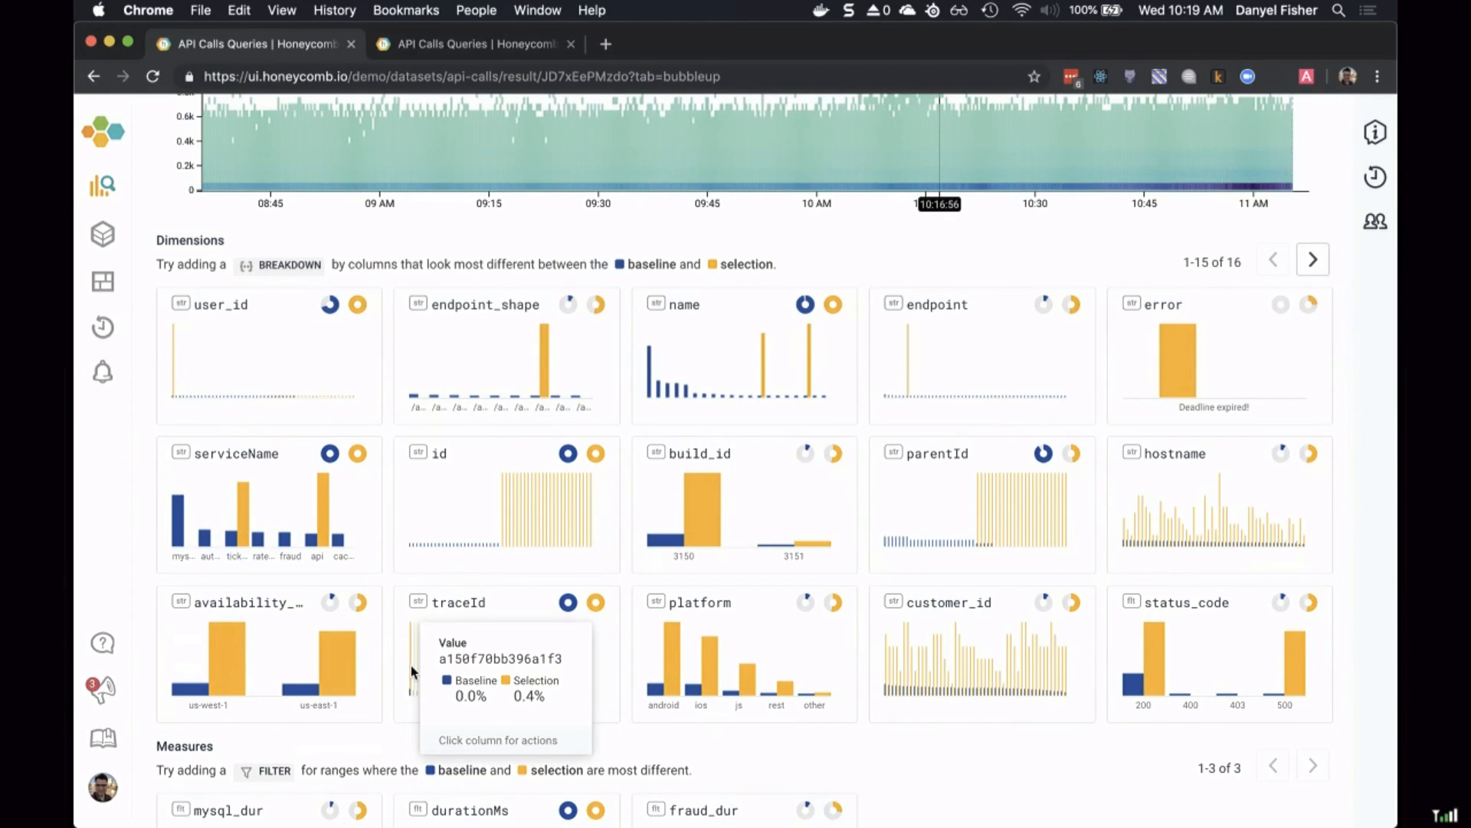
pyautogui.click(412, 672)
pyautogui.click(533, 734)
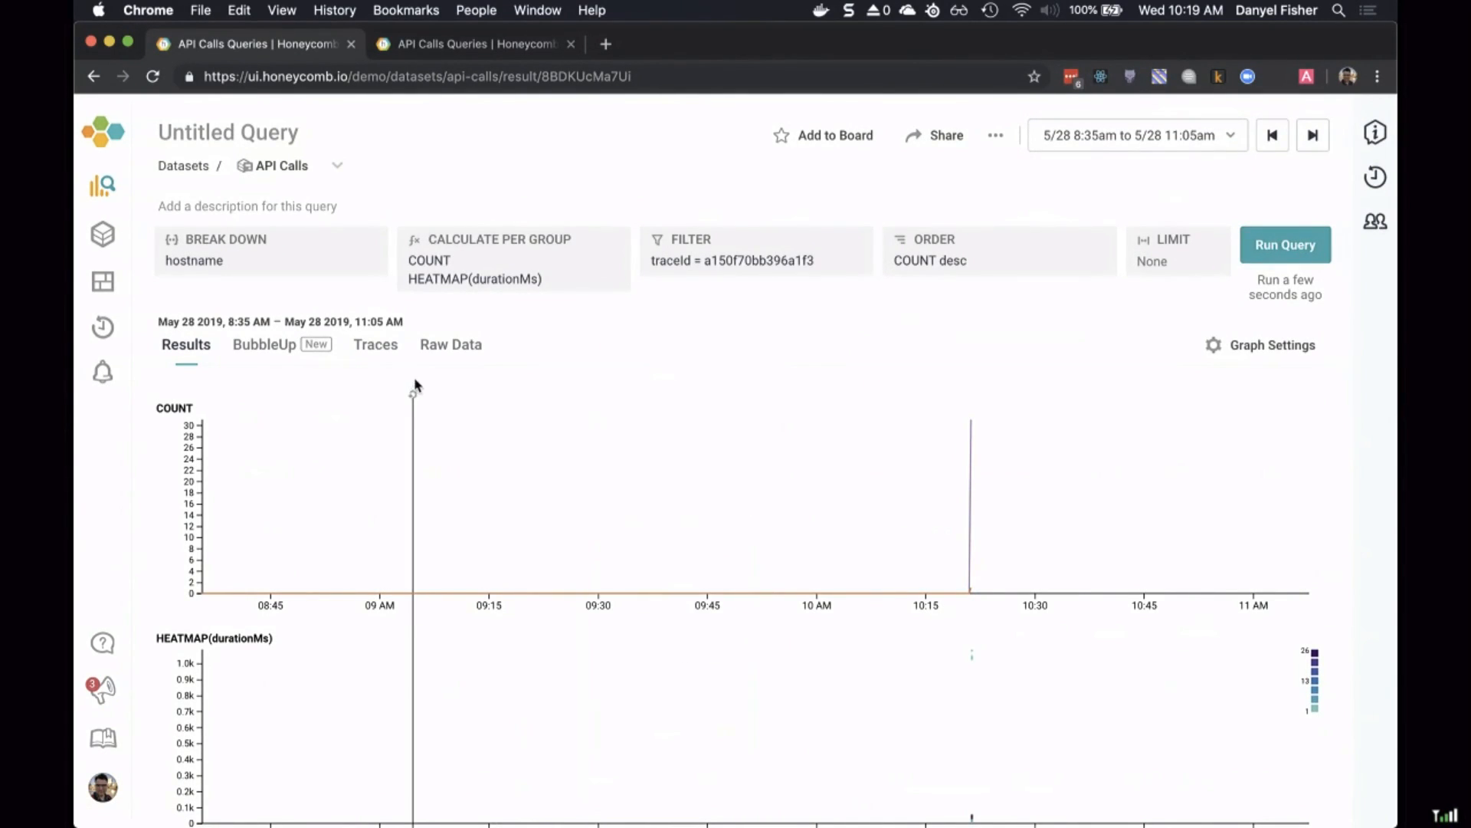
# Step: List the filtered query's traces and open the /api/v2/tickets/export trace on host app37
pyautogui.click(377, 346)
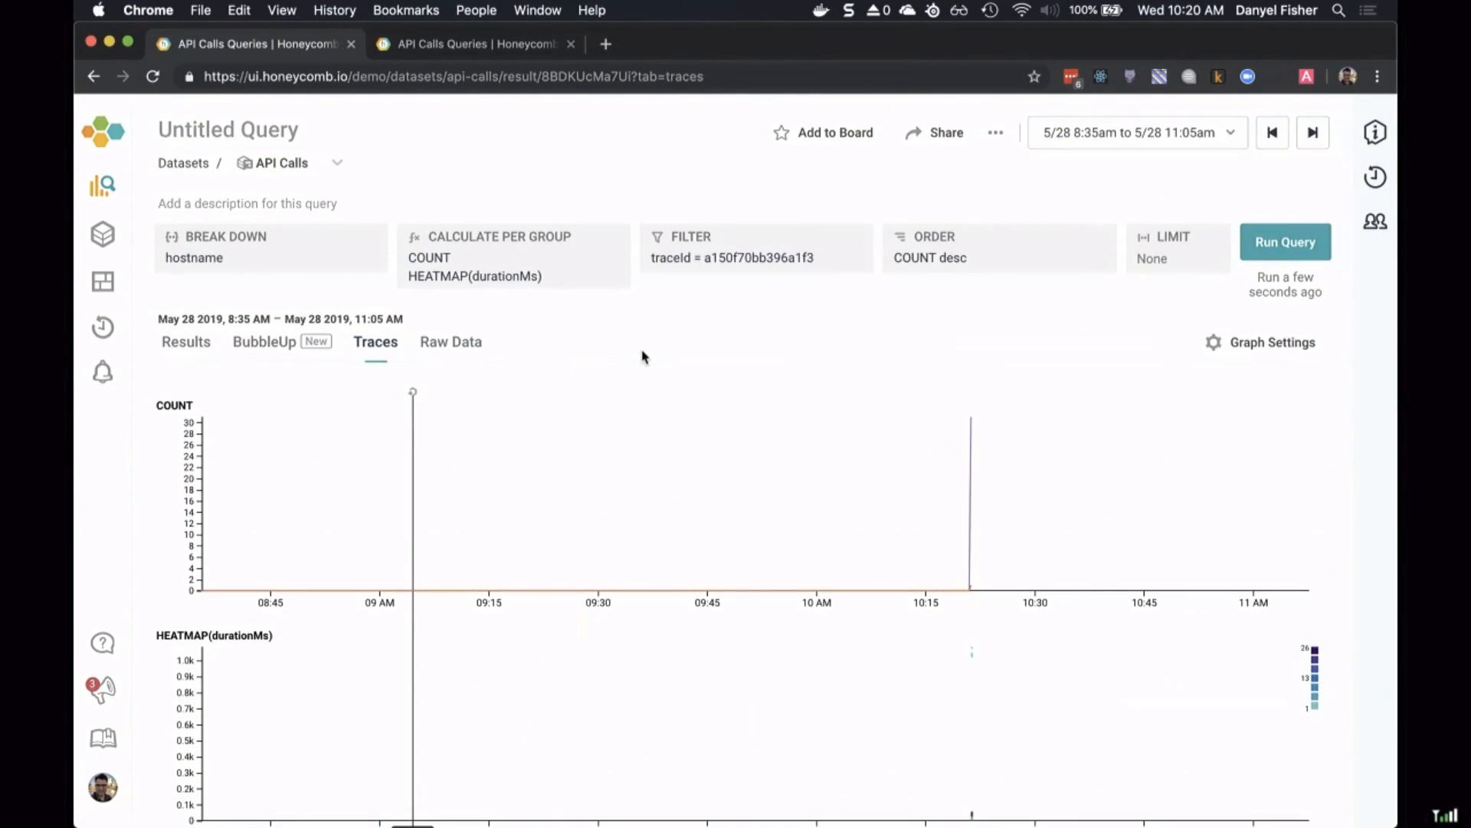
pyautogui.scroll(-3, 642, 357)
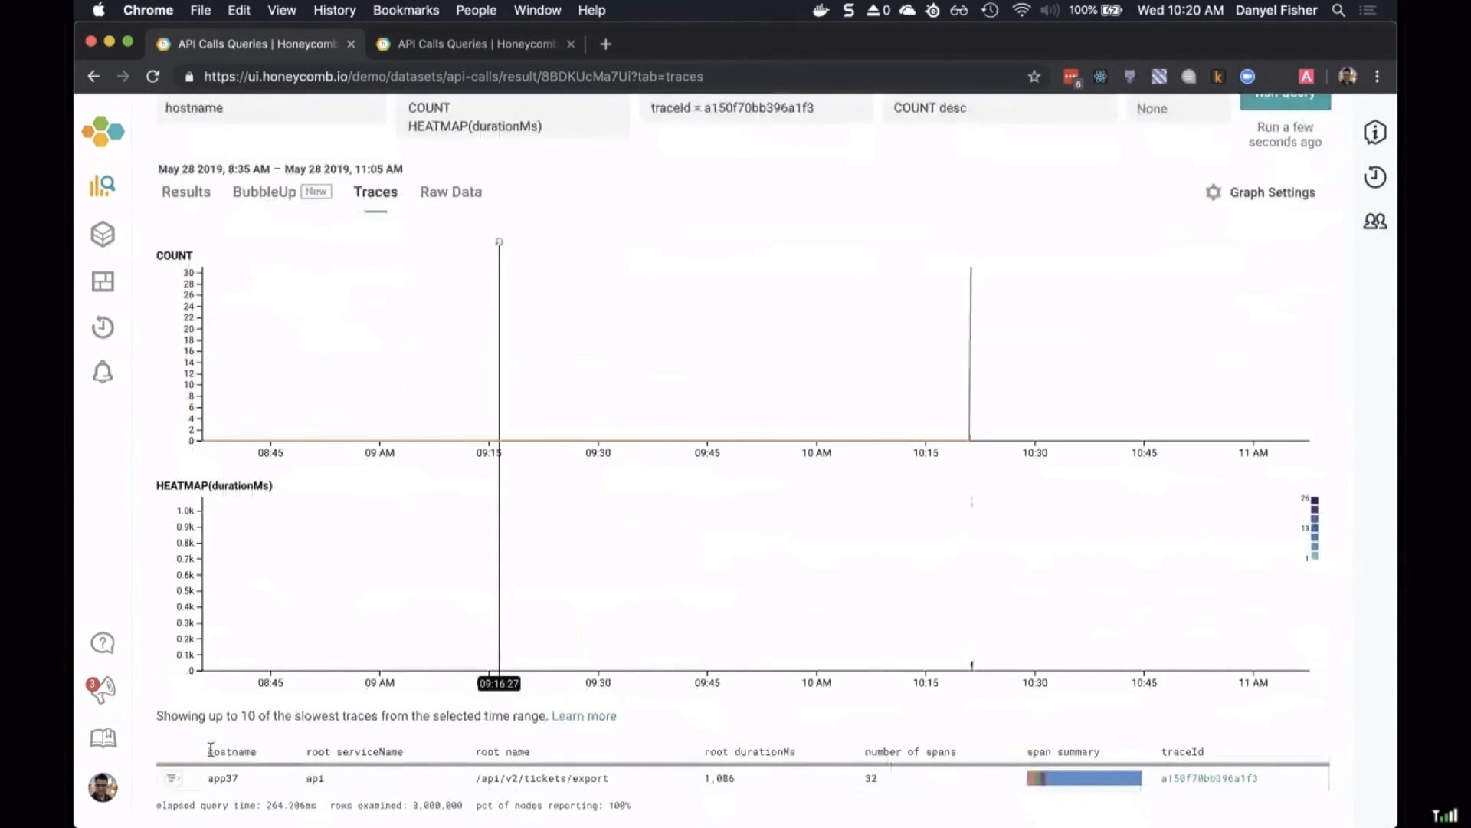
pyautogui.click(172, 779)
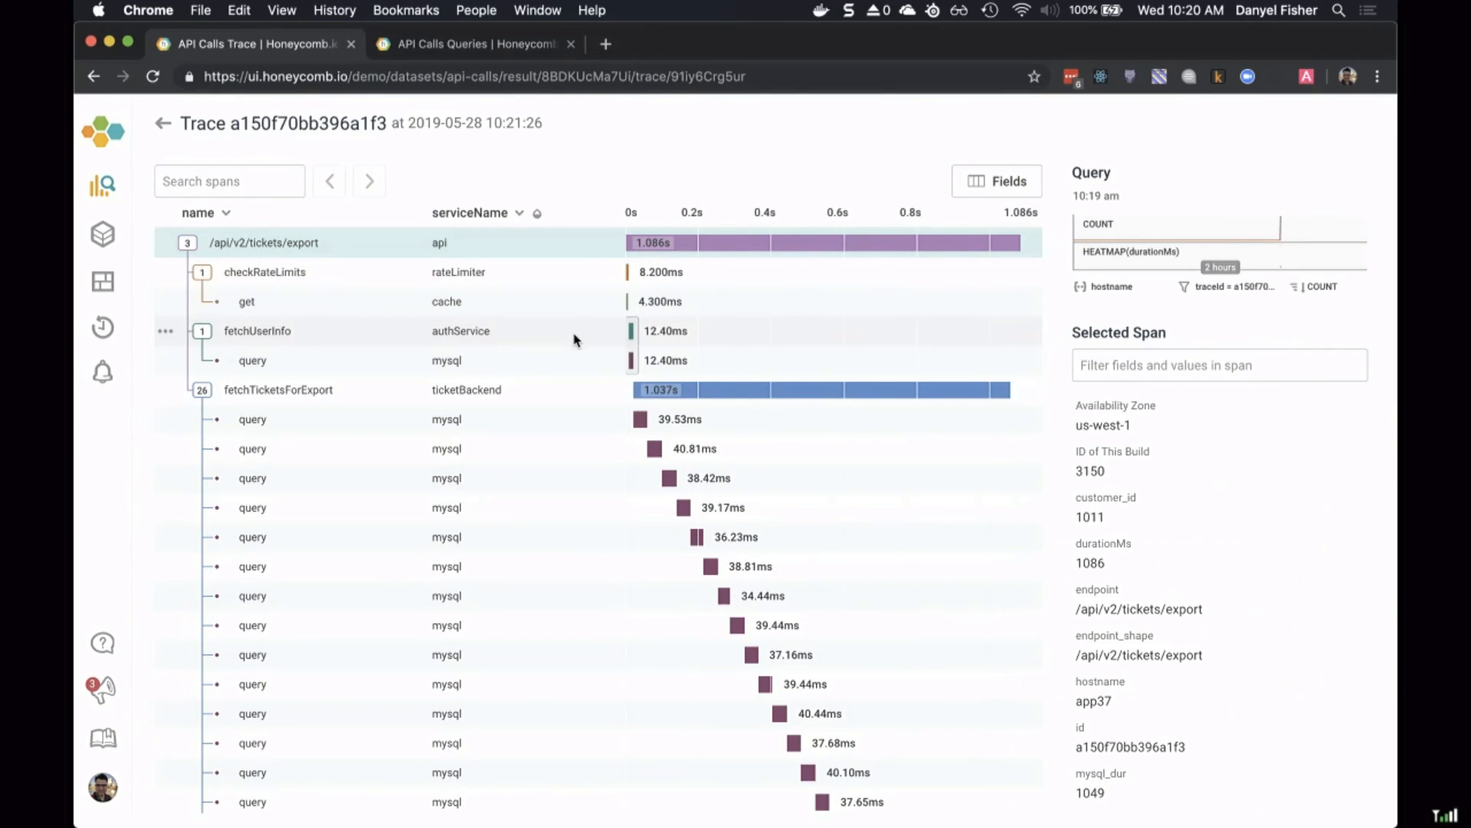
# Step: Examine the trace's mysql query spans under fetchTicketsForExport and the root span's field values
pyautogui.scroll(-3, 573, 340)
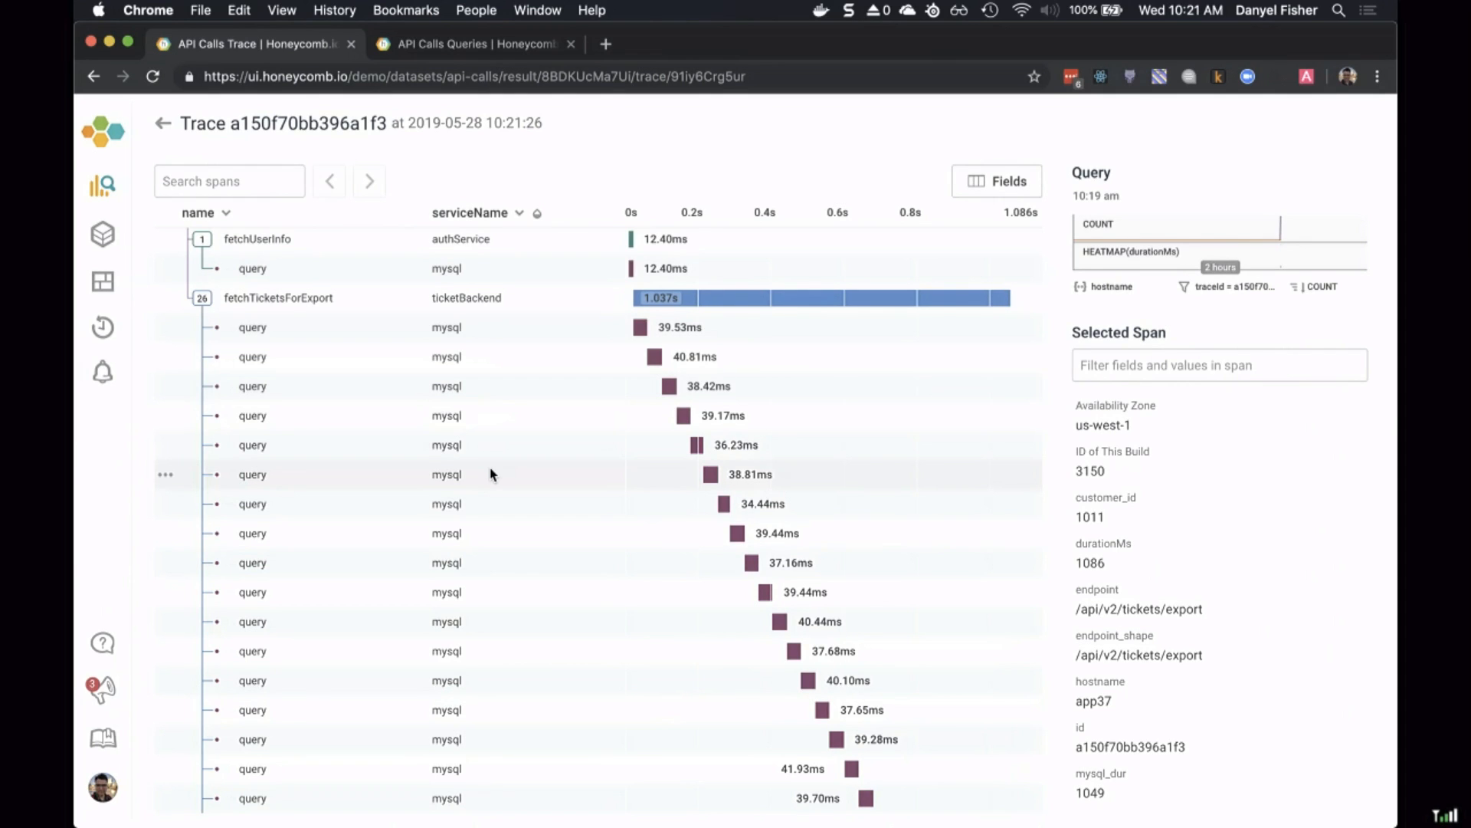
pyautogui.scroll(-5, 491, 474)
pyautogui.scroll(-2, 490, 474)
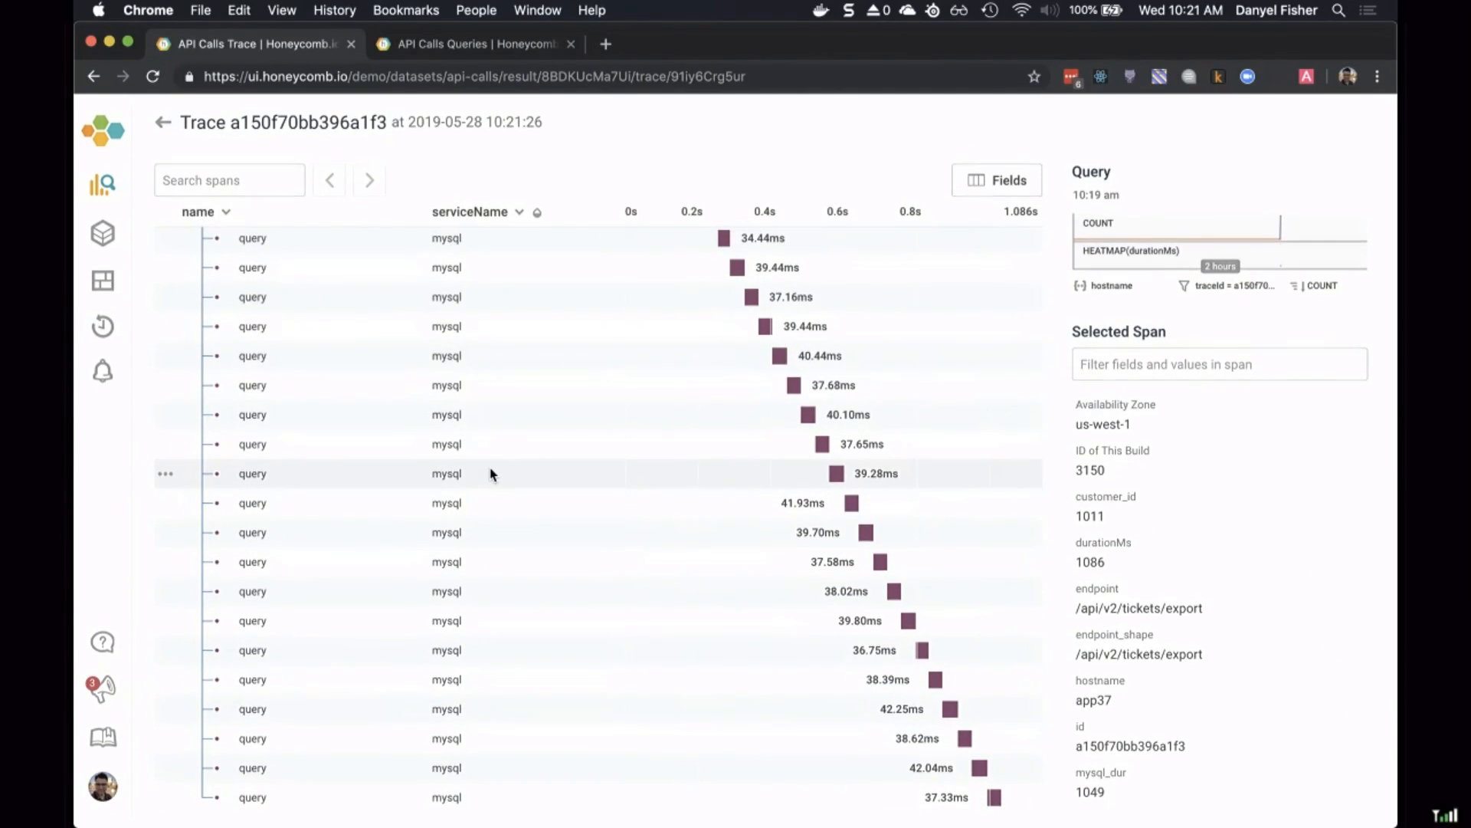
pyautogui.scroll(-1, 490, 474)
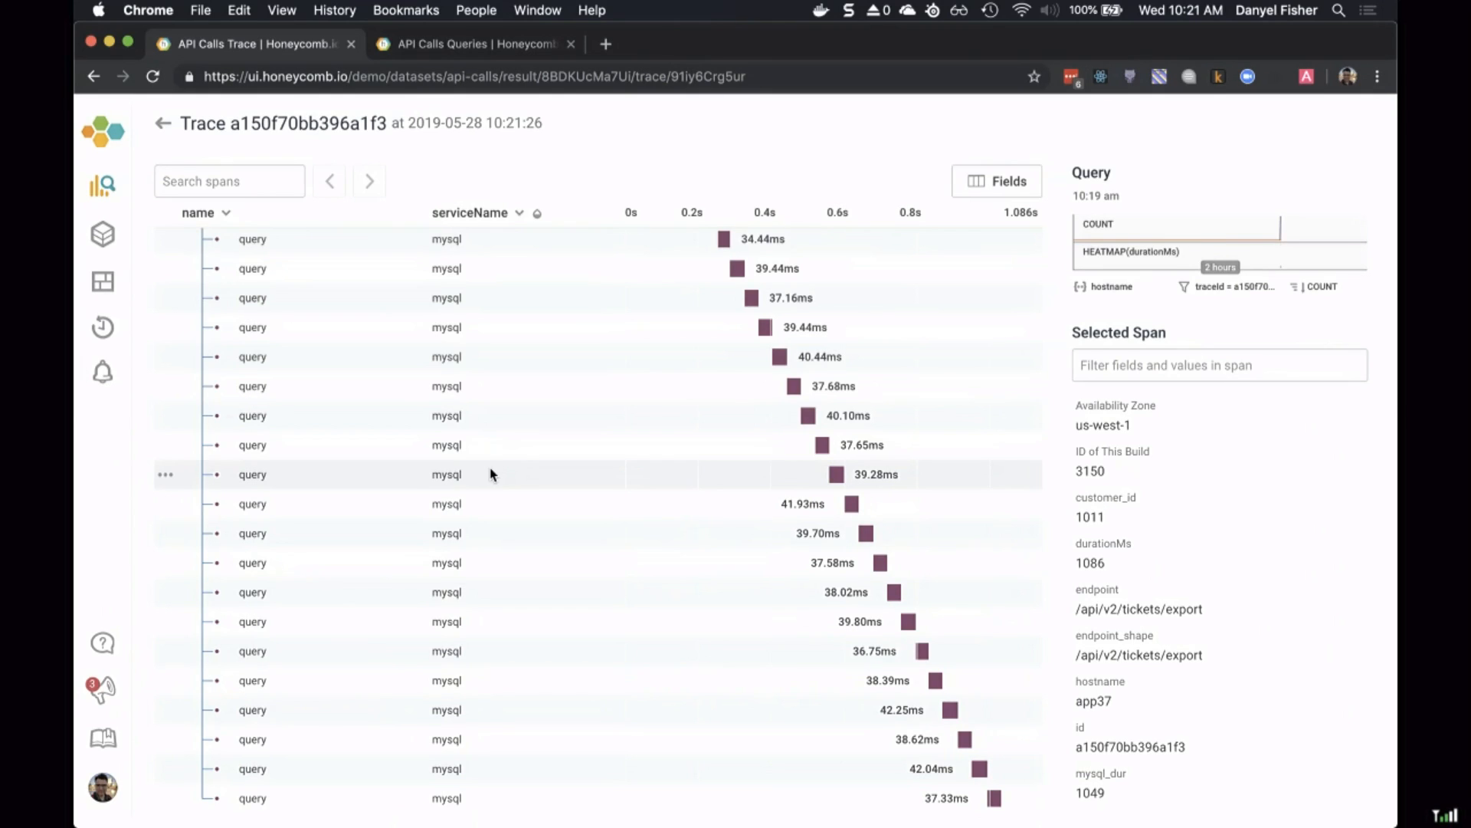
pyautogui.scroll(-3, 1245, 559)
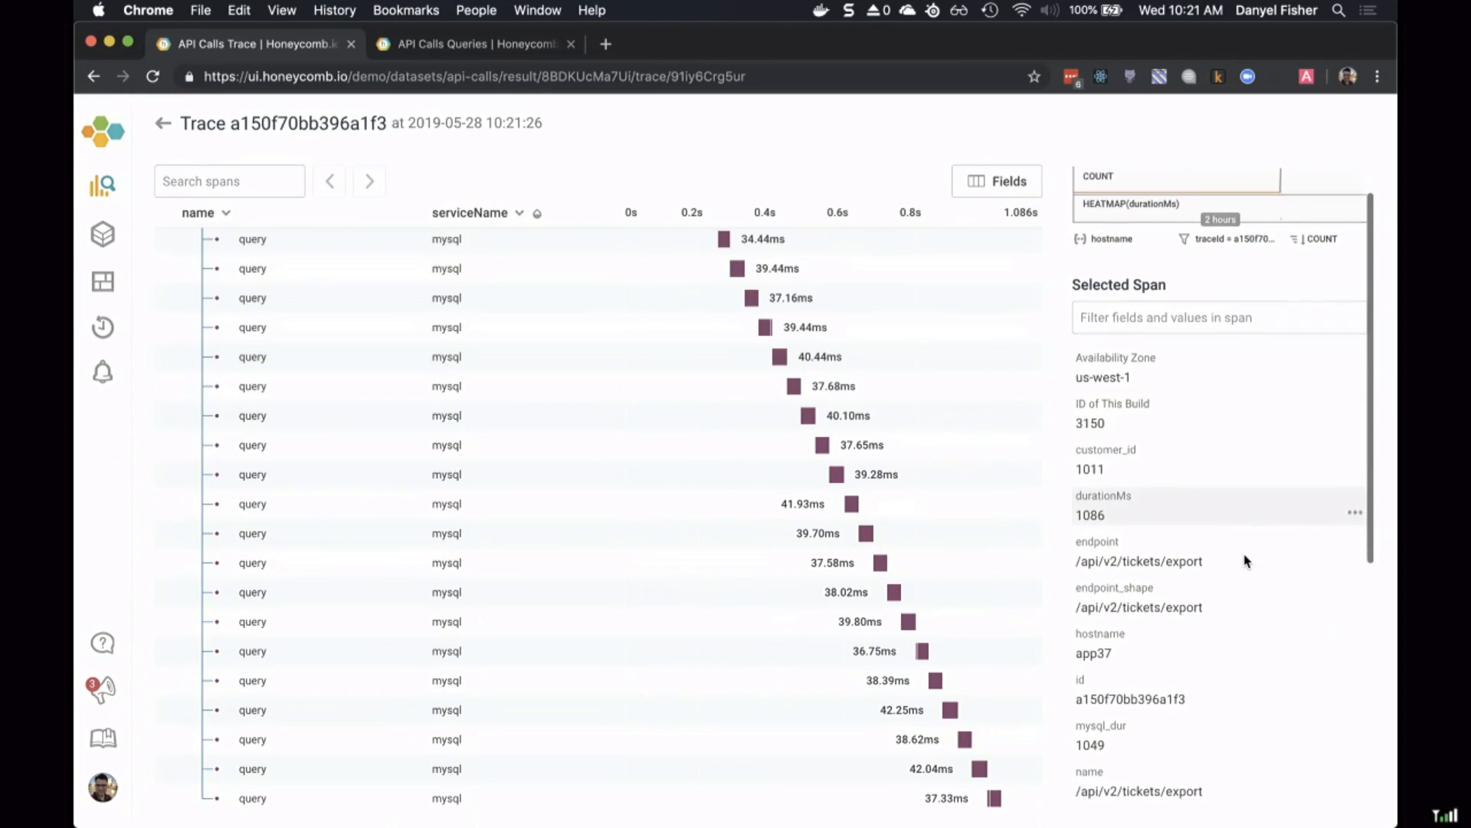
pyautogui.scroll(-5, 1245, 560)
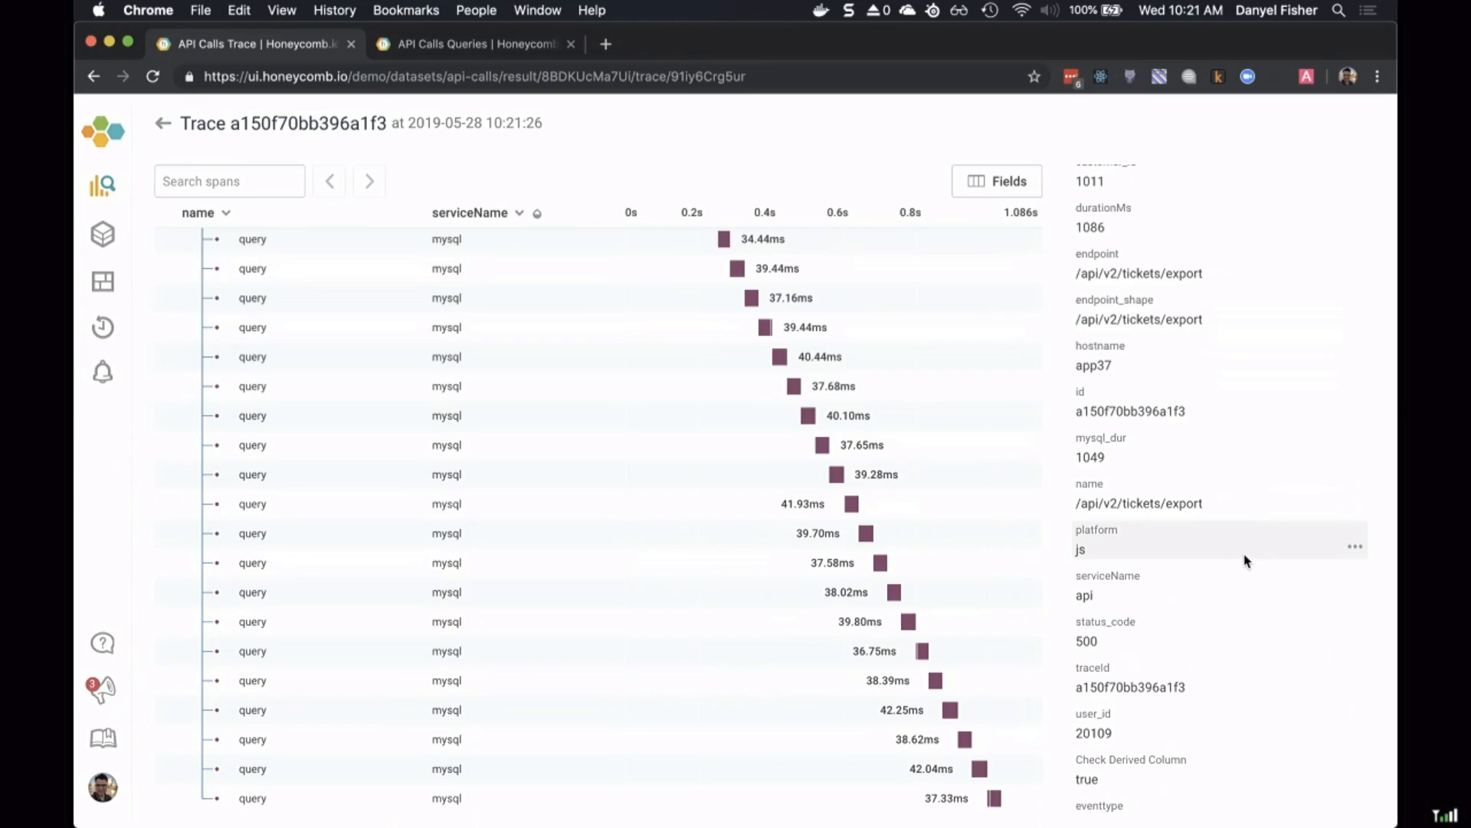
pyautogui.scroll(-2, 1245, 561)
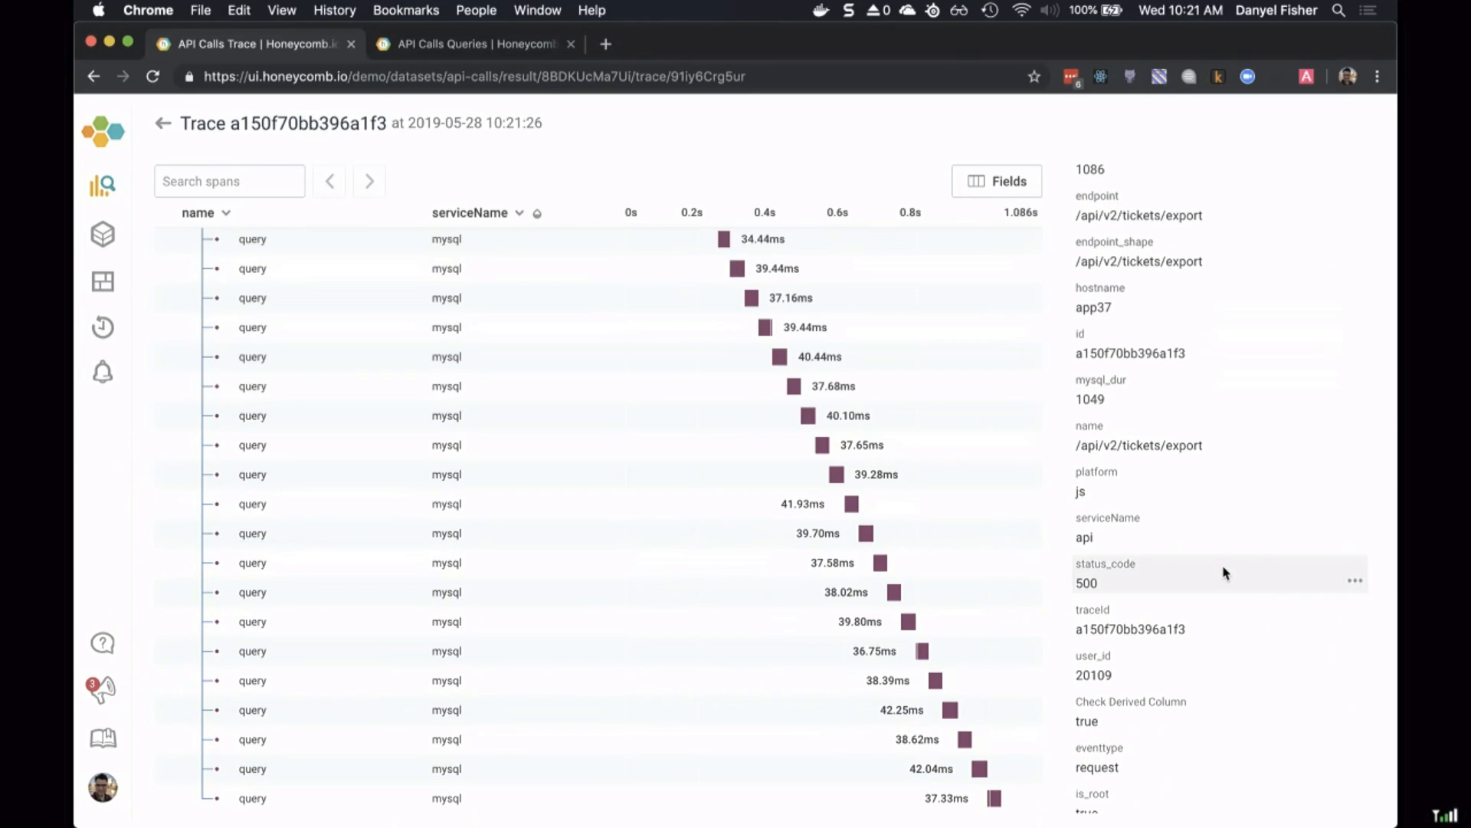
pyautogui.scroll(-3, 1225, 572)
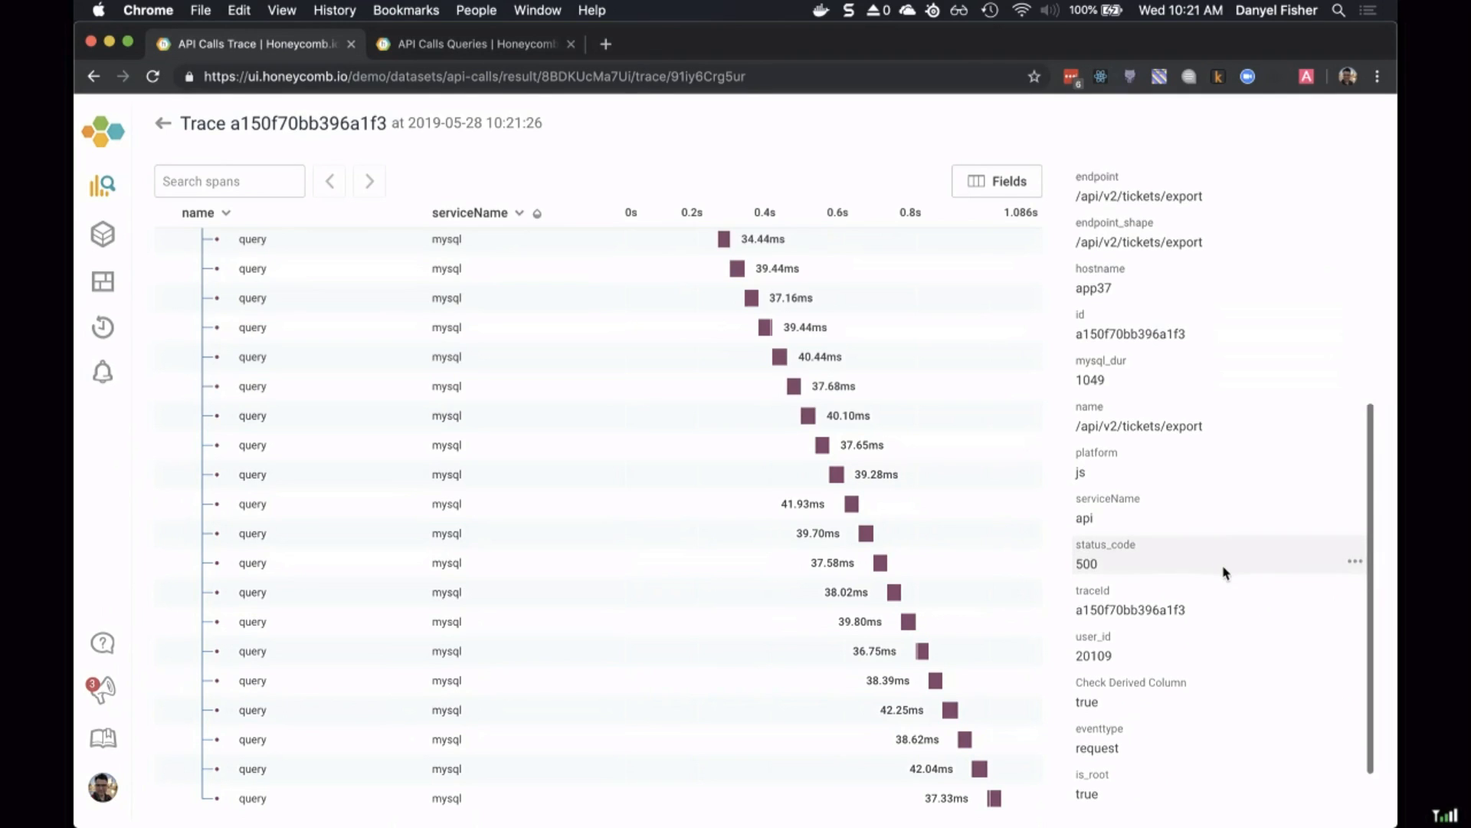
# Step: Select the 39.28 ms mysql query span and inspect its fields, including the SQL query
pyautogui.scroll(5, 1225, 574)
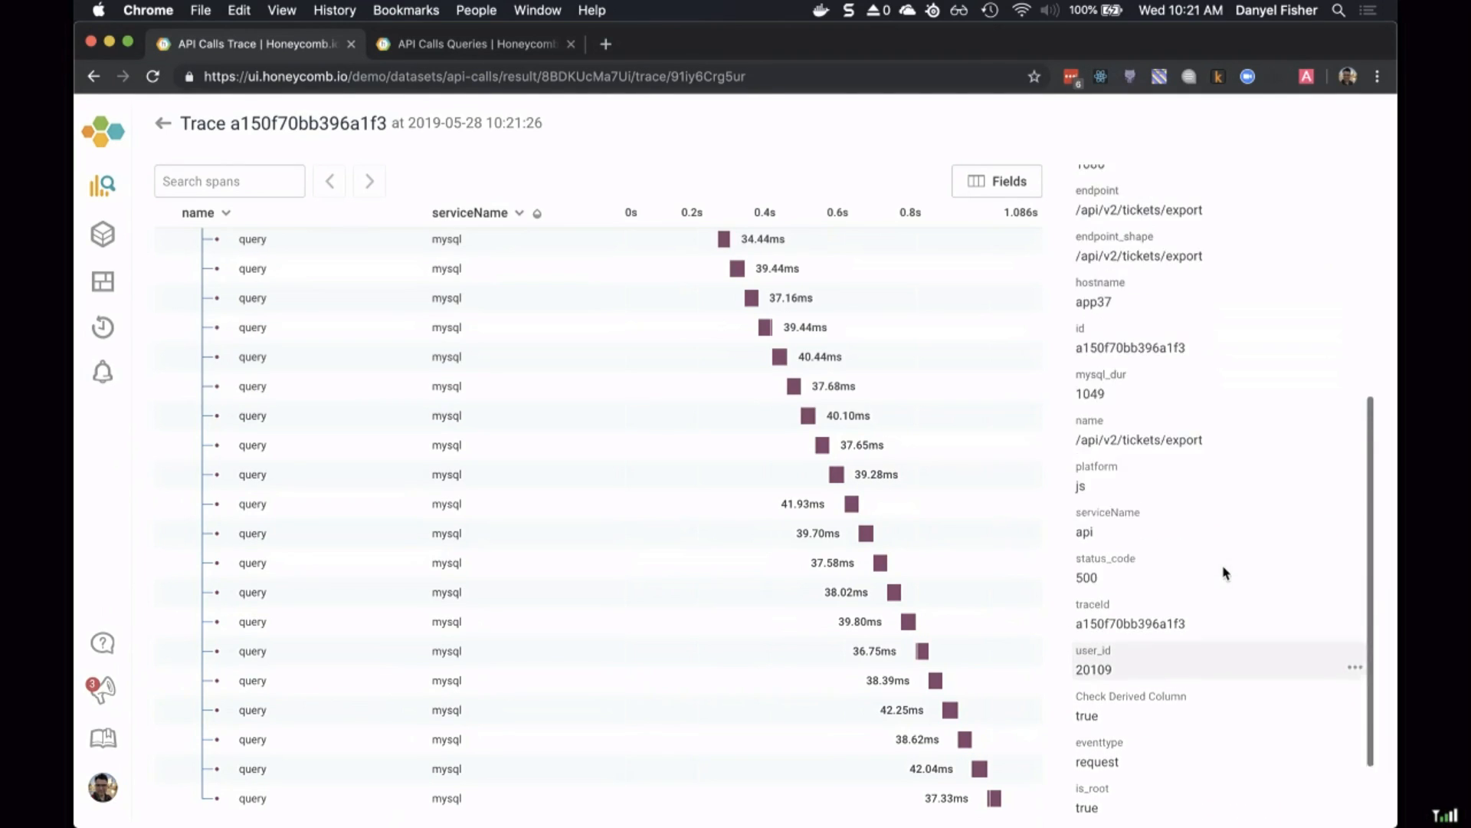
pyautogui.click(864, 475)
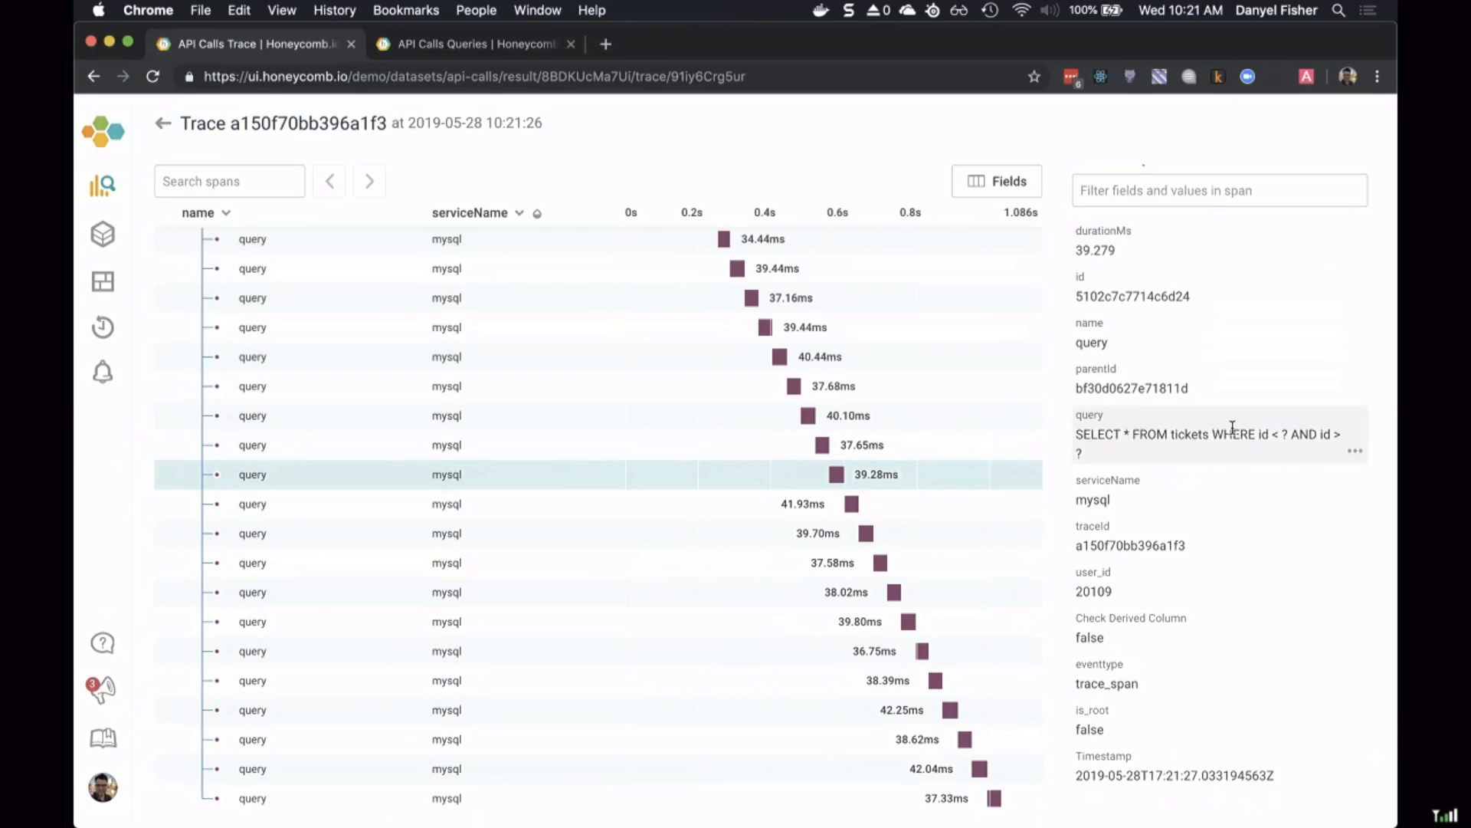
pyautogui.scroll(5, 1369, 470)
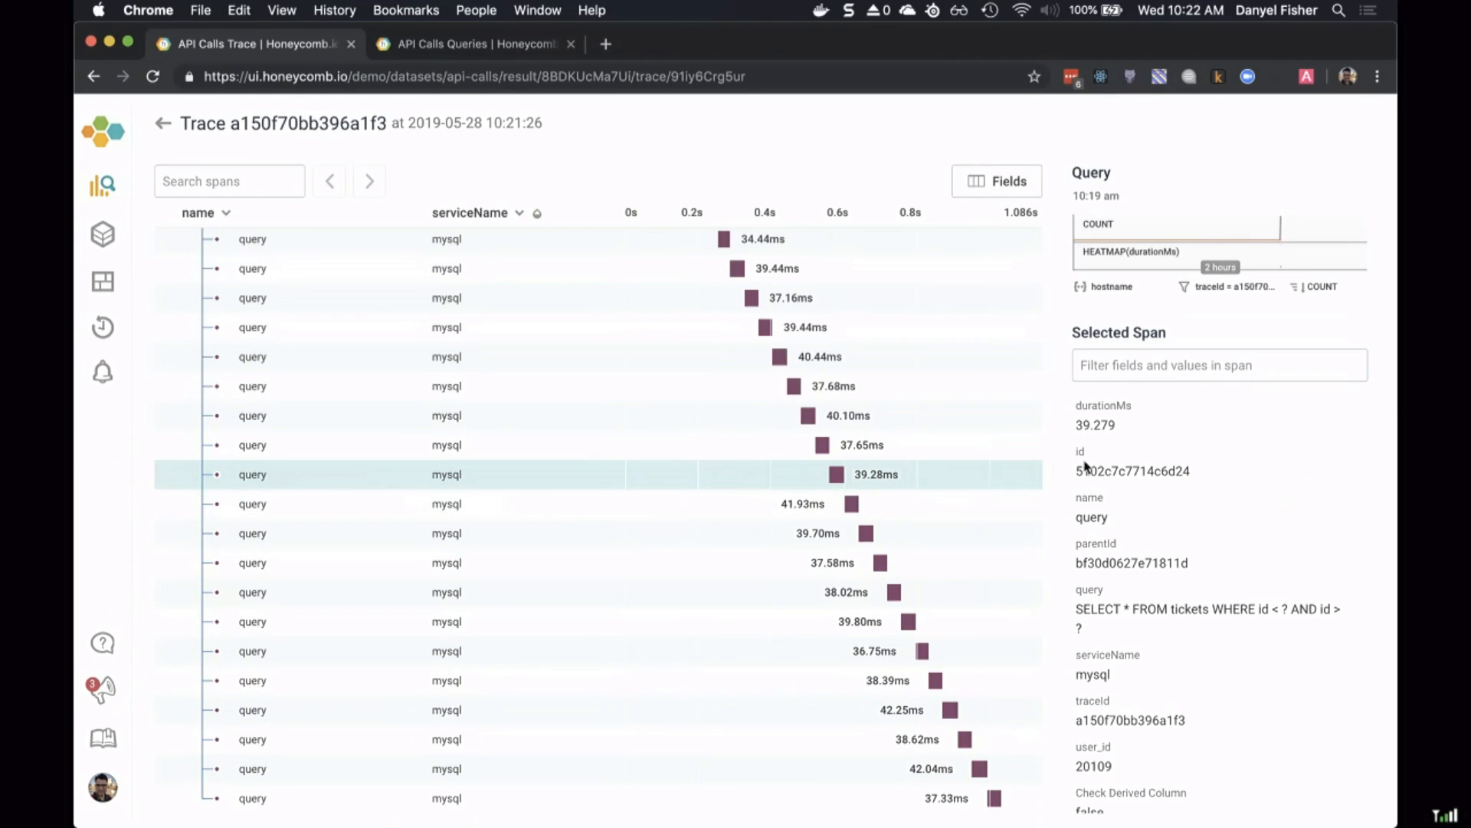
# Step: Copy the SQL query value from the selected mysql span's fields and return to the traceId query's page
pyautogui.scroll(-3, 1240, 451)
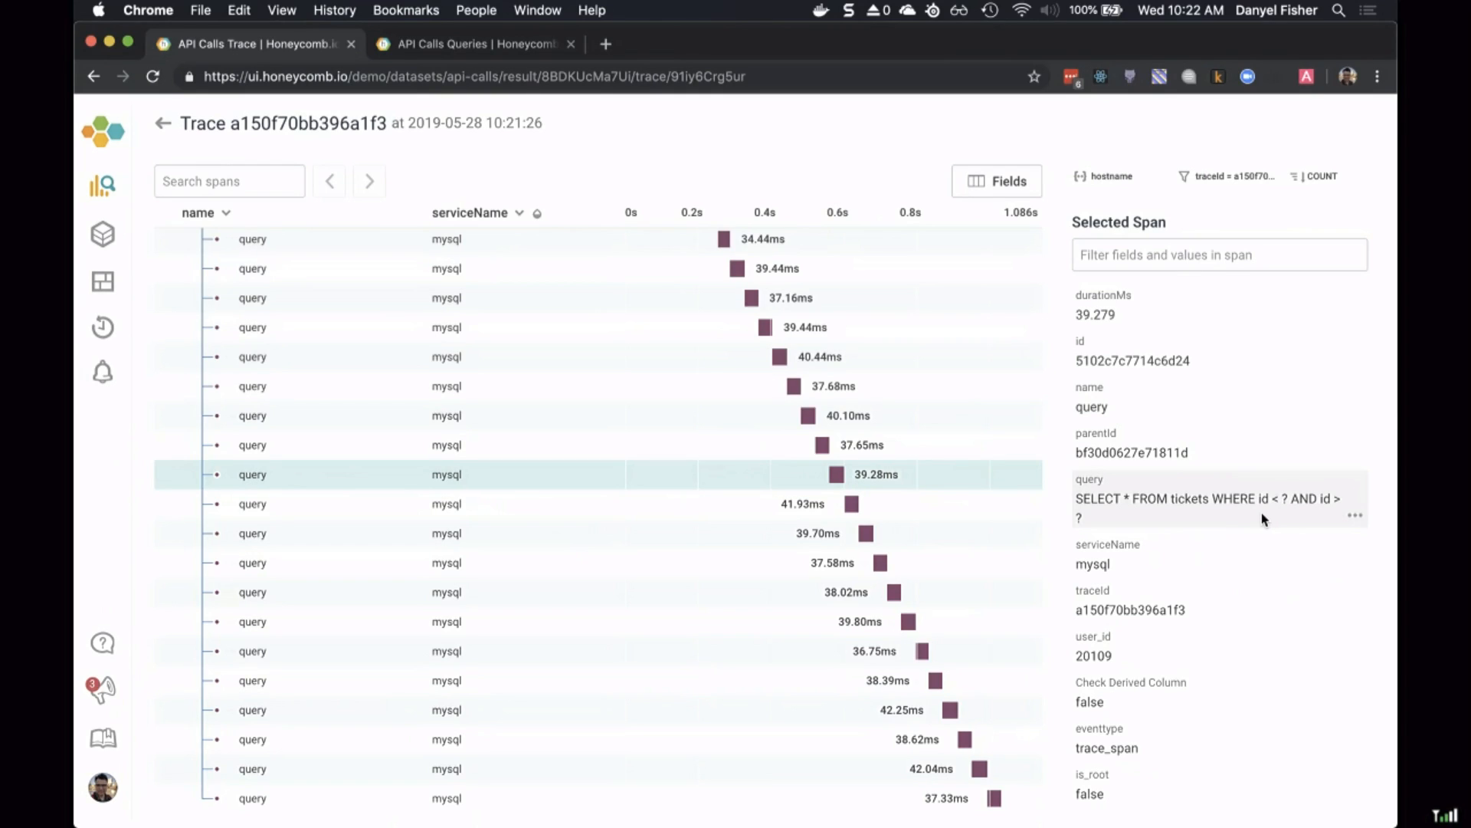
pyautogui.click(1355, 515)
pyautogui.click(1257, 600)
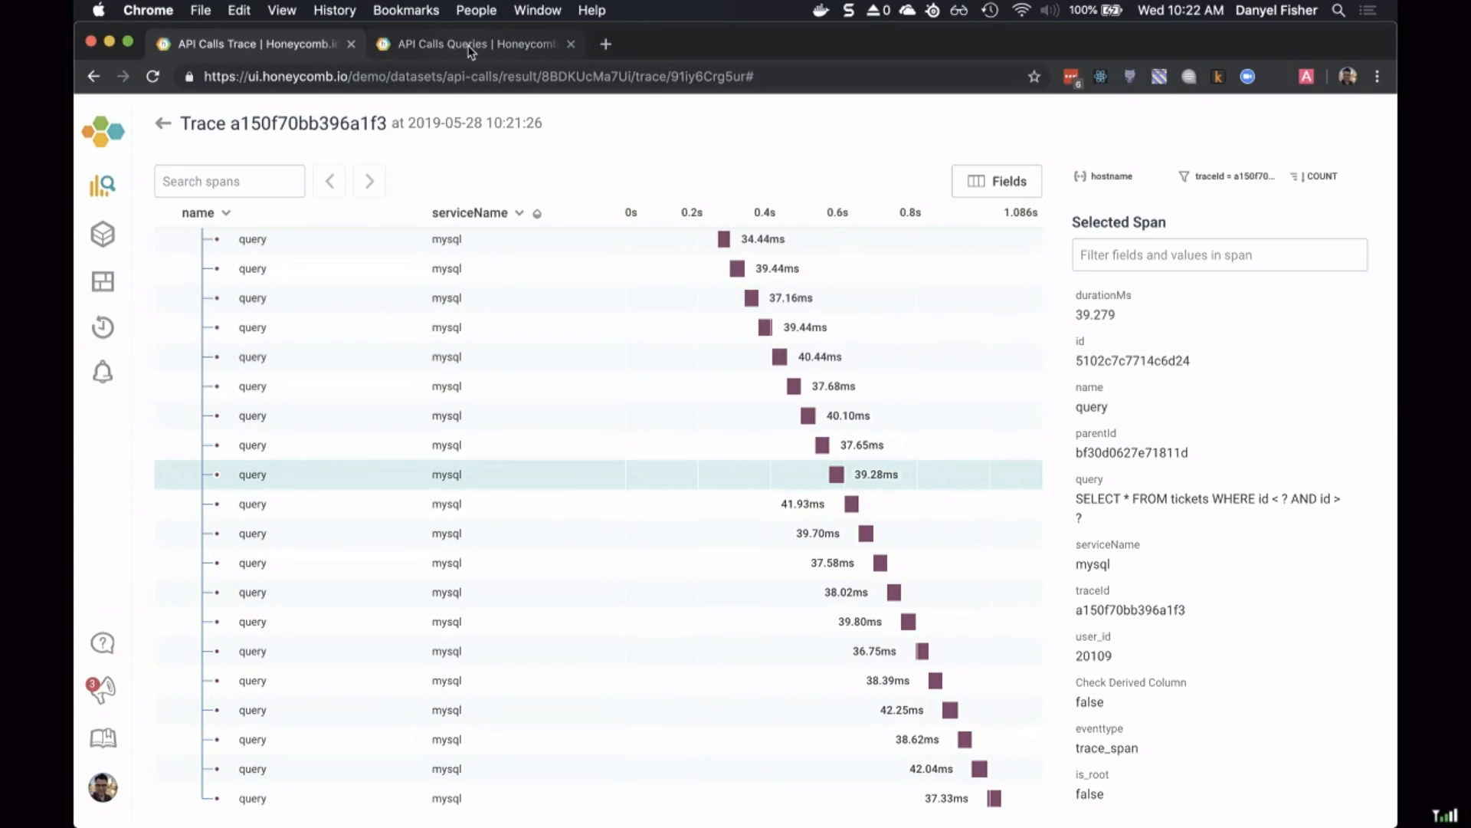
pyautogui.click(92, 77)
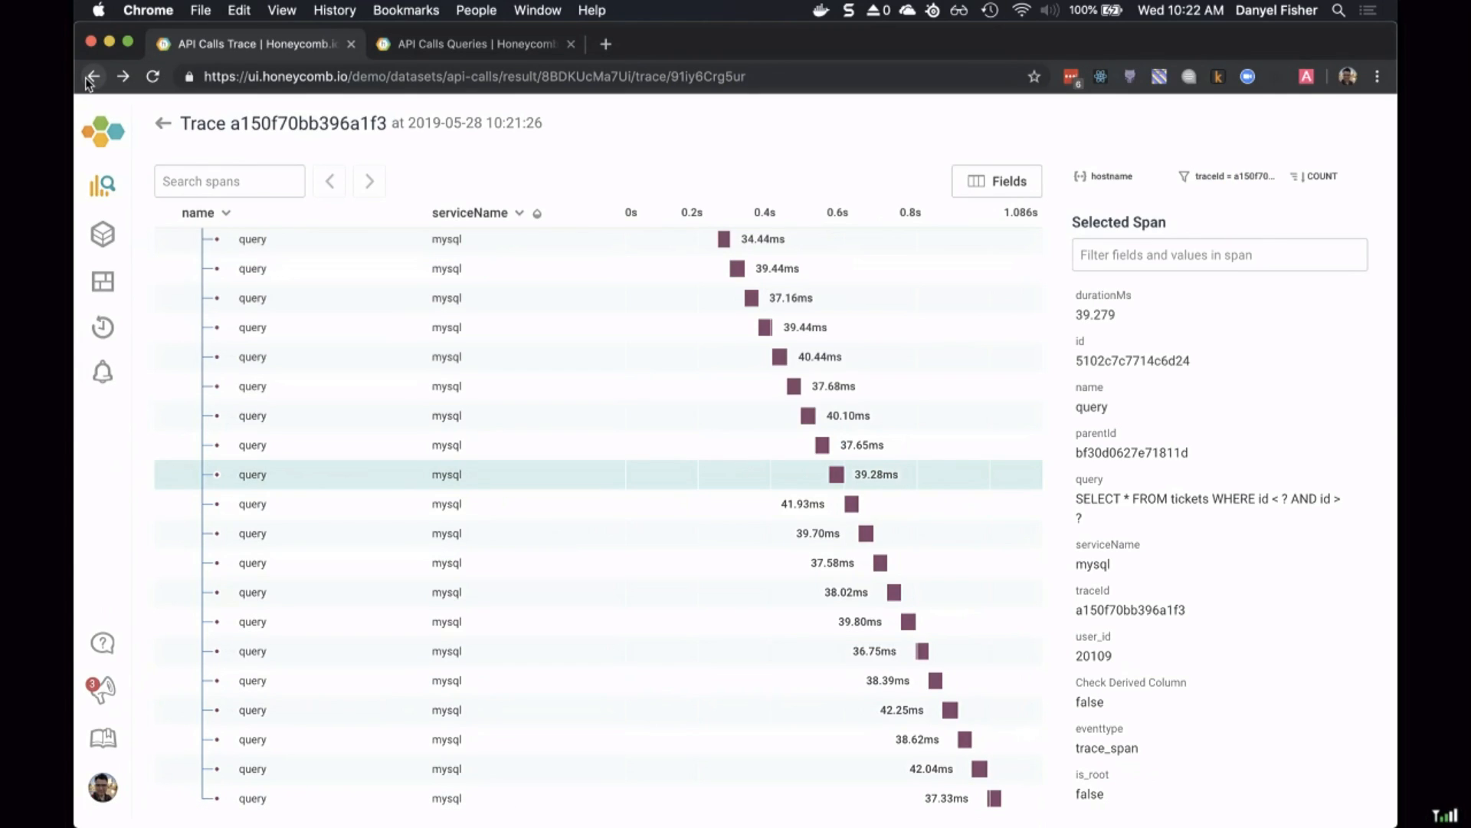
pyautogui.click(91, 77)
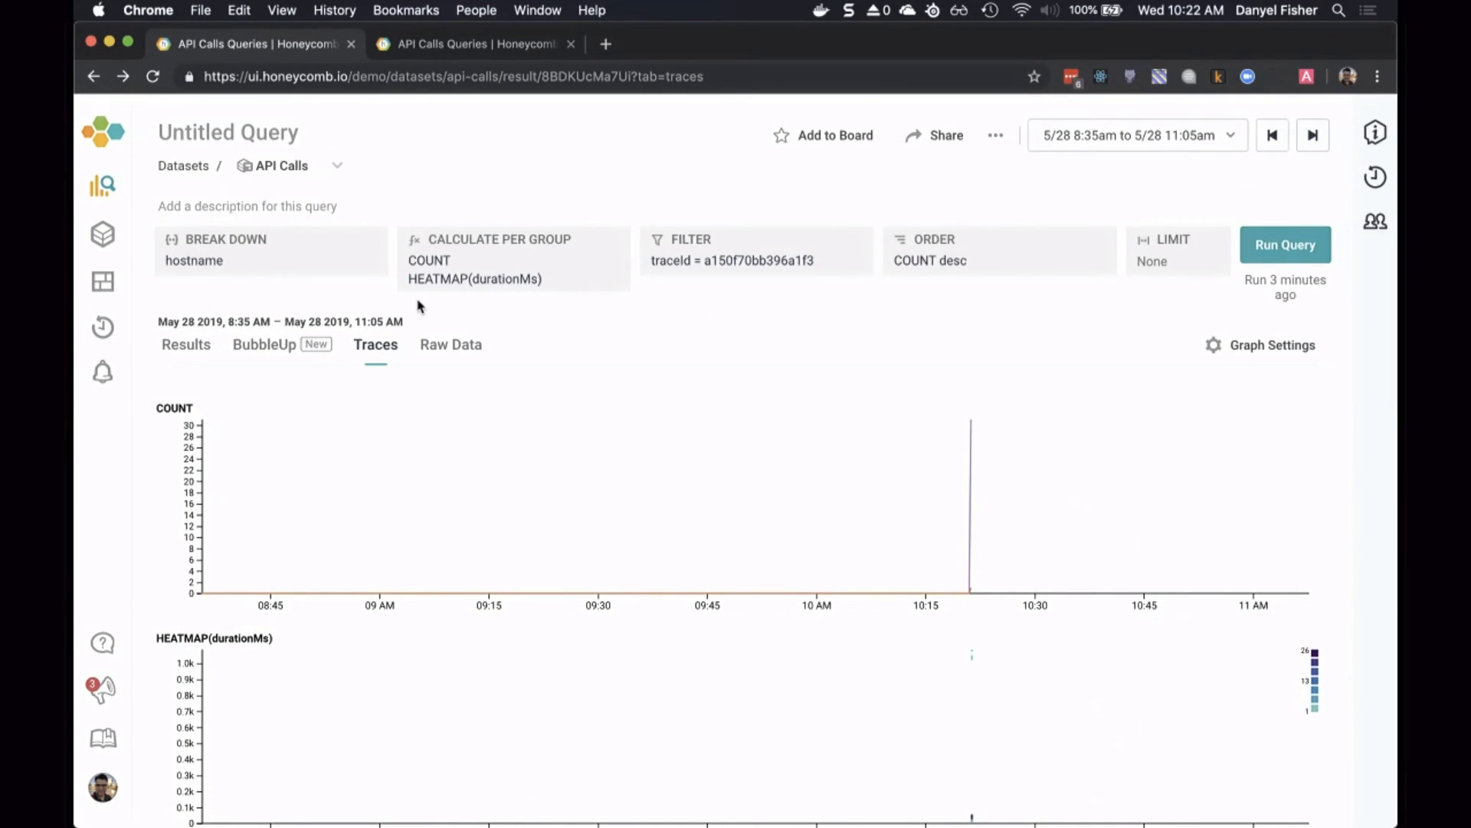
# Step: Replace the traceId filter with query = SELECT * FROM tickets WHERE id < ? AND id > ? and run the query
pyautogui.click(836, 266)
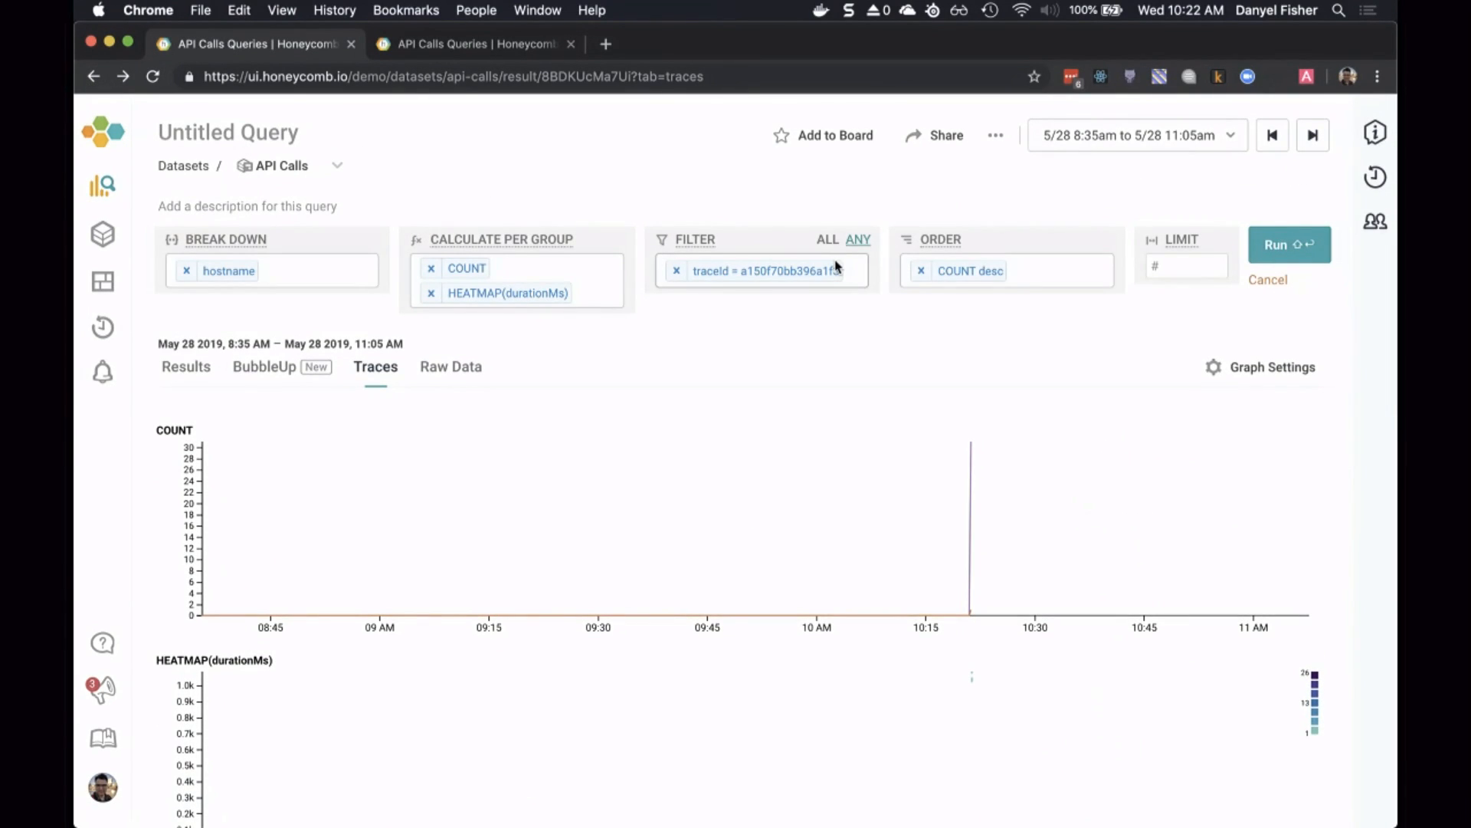
pyautogui.click(857, 279)
pyautogui.press('BackSpace')
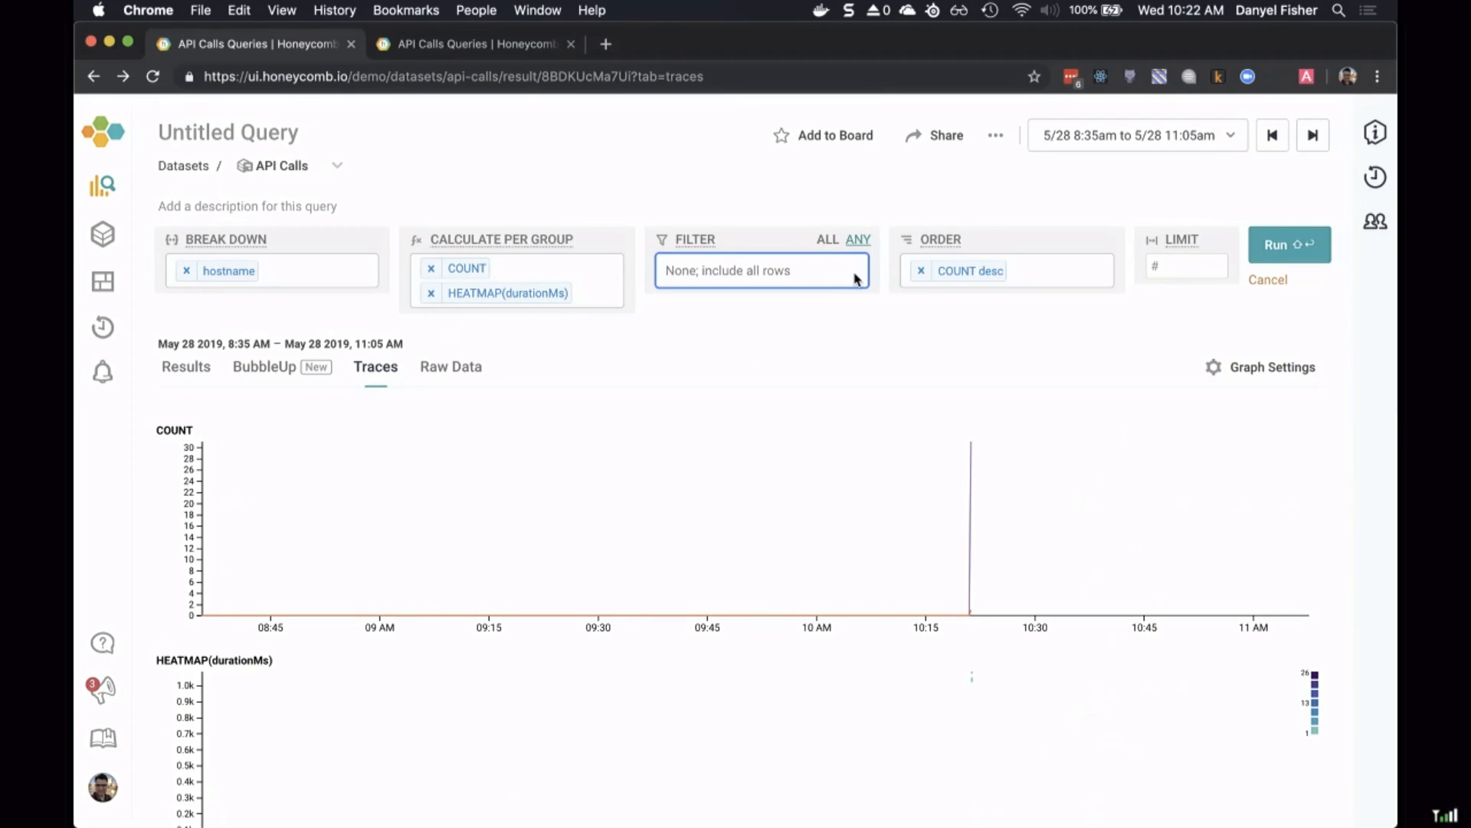
pyautogui.write('query =')
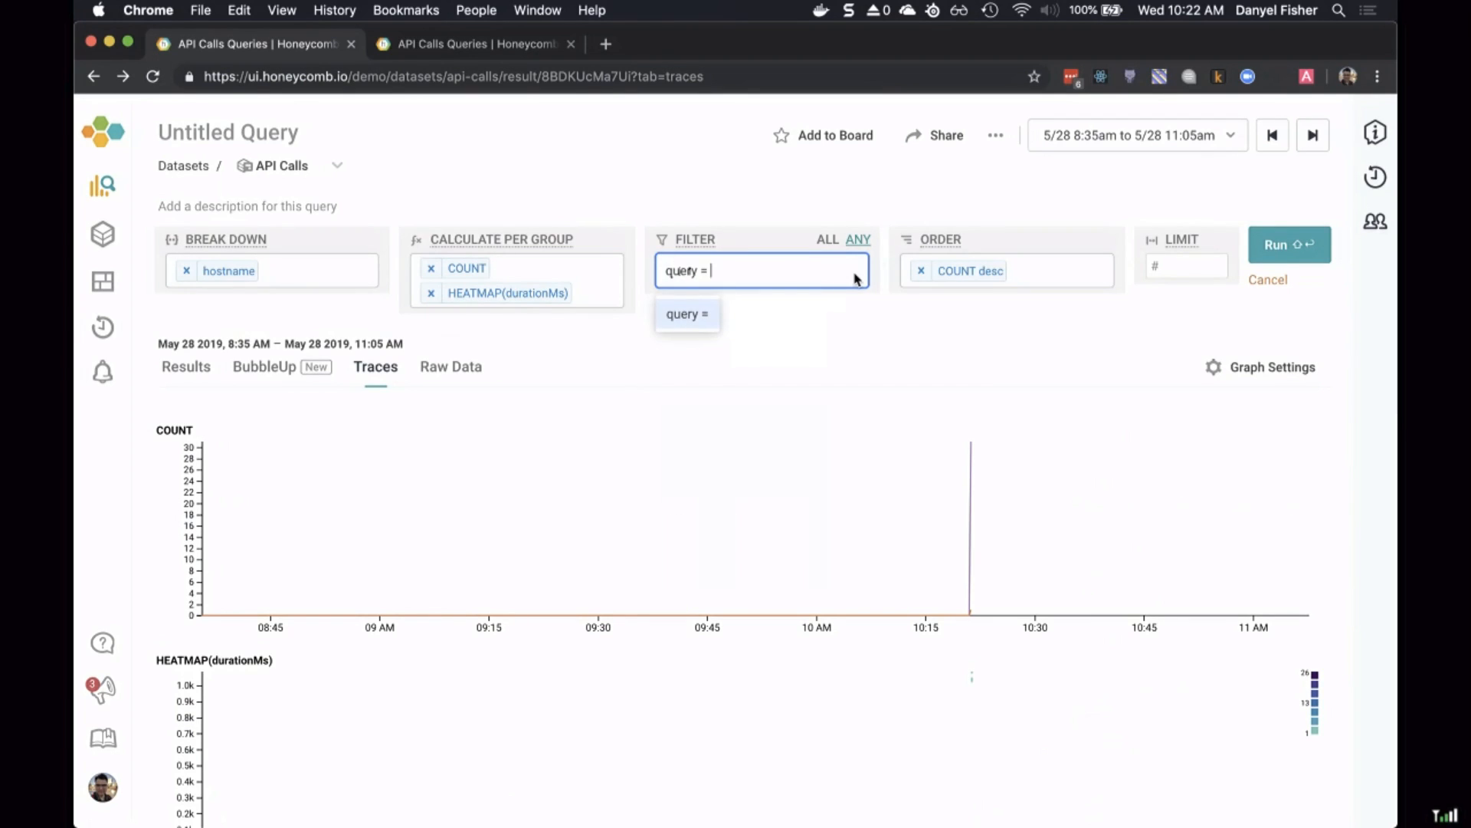
pyautogui.hotkey('ctrl', 'v')
pyautogui.press('Return')
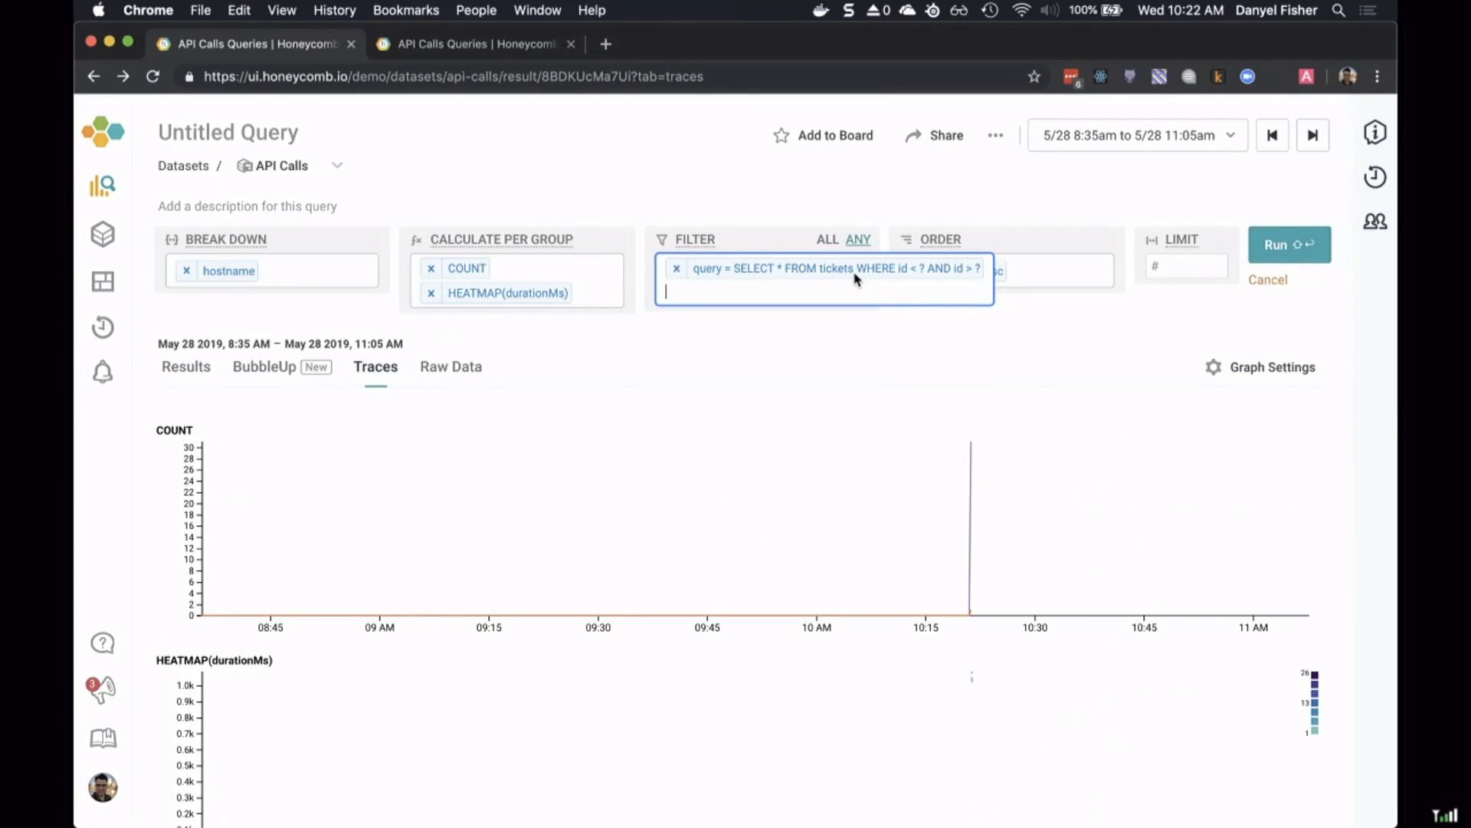
pyautogui.click(1283, 246)
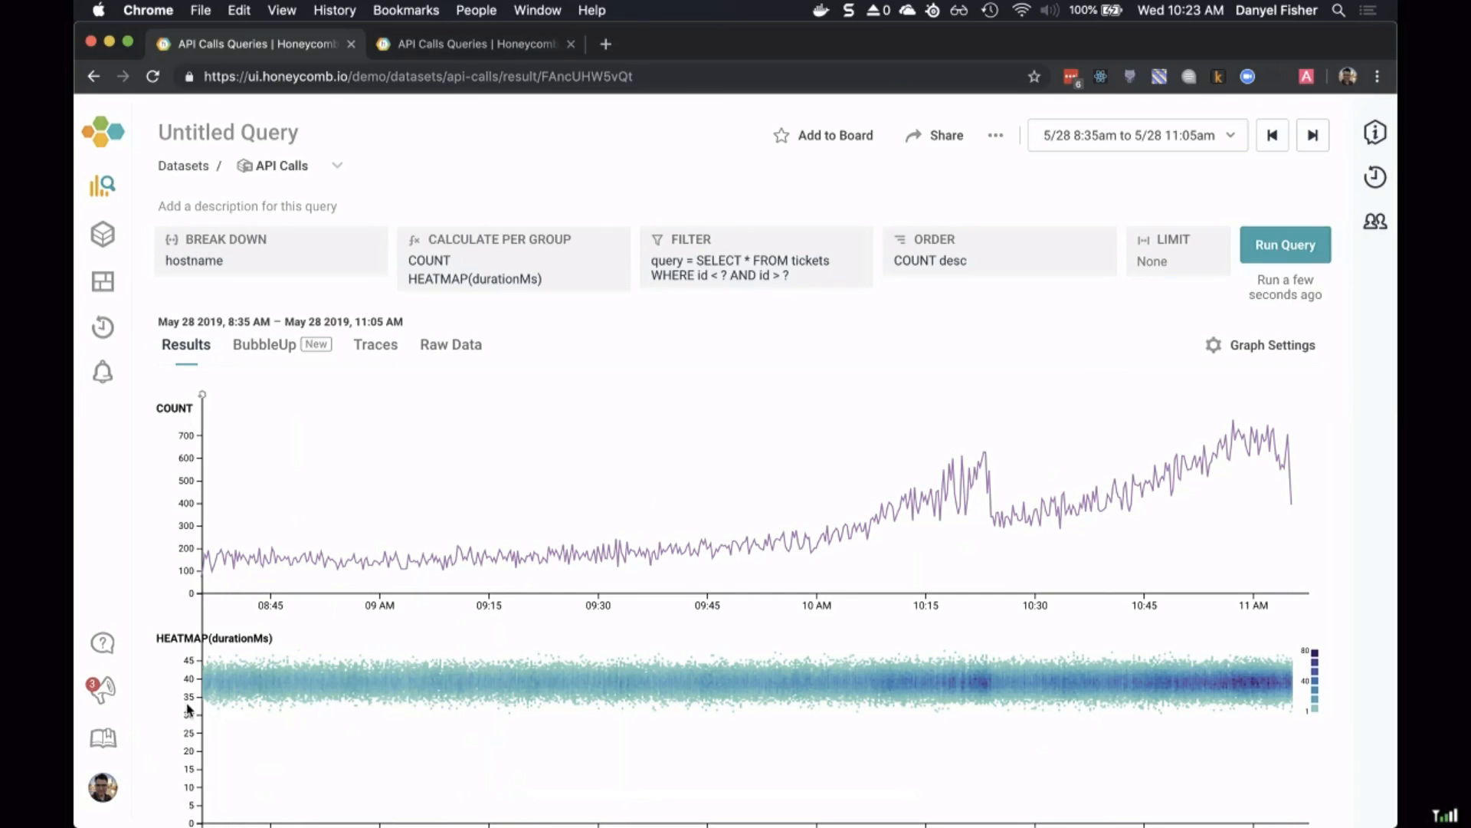
pyautogui.moveTo(202, 681)
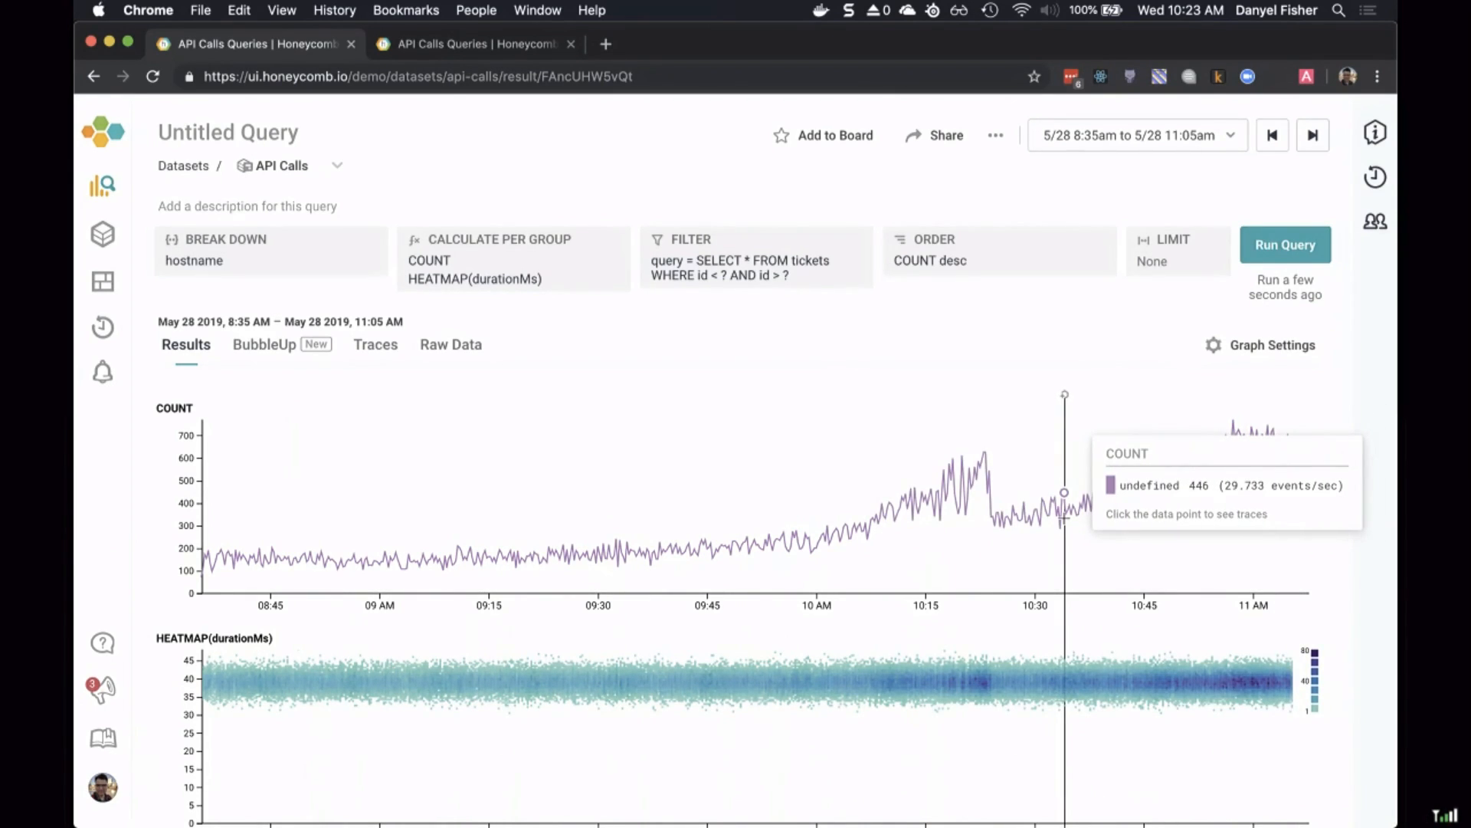
# Step: Remove the SQL query filter and the hostname breakdown from the query
pyautogui.click(799, 258)
pyautogui.click(672, 271)
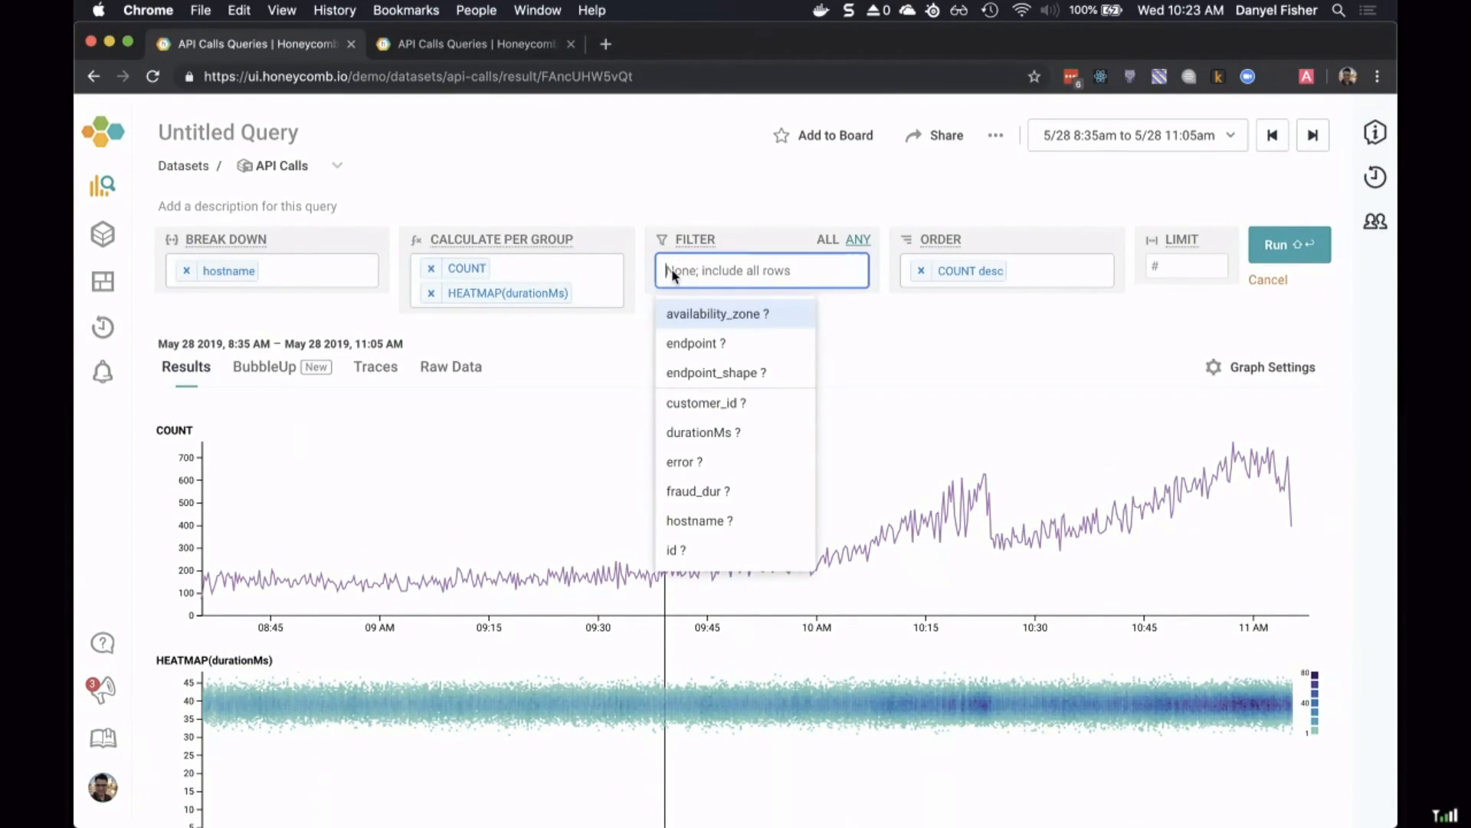
pyautogui.click(495, 338)
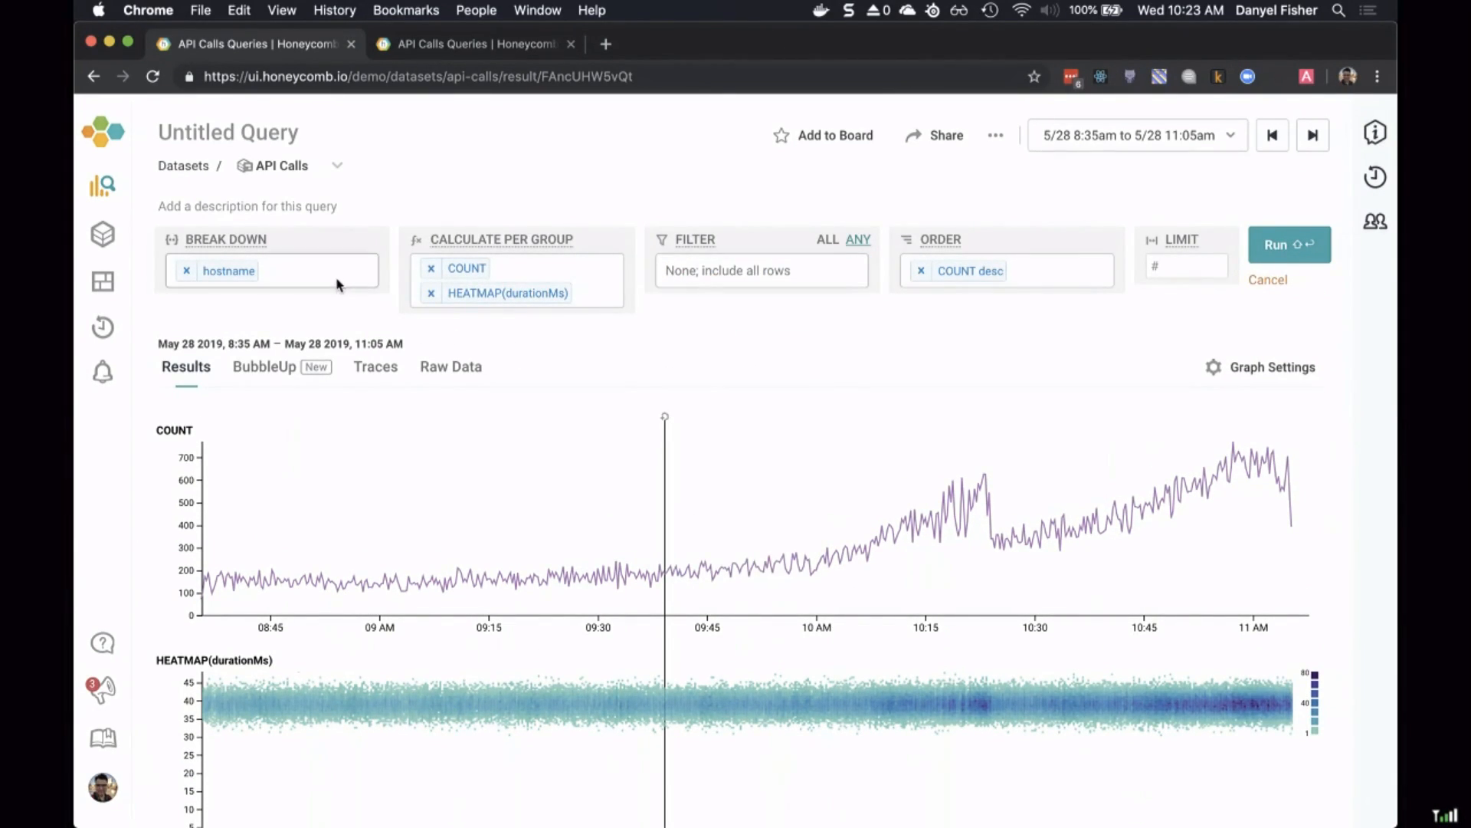
pyautogui.click(186, 271)
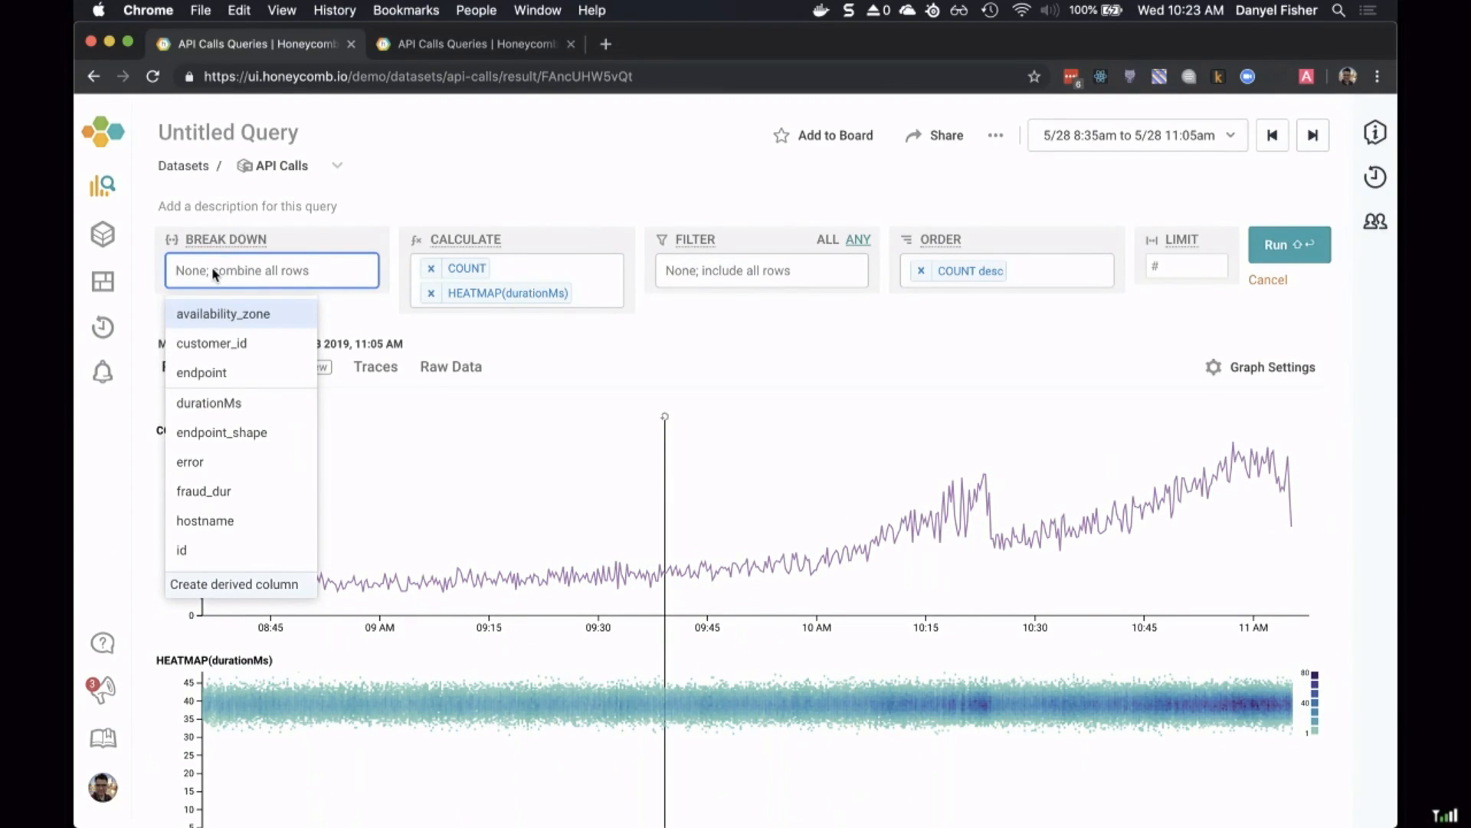
pyautogui.write('end')
pyautogui.press('Return')
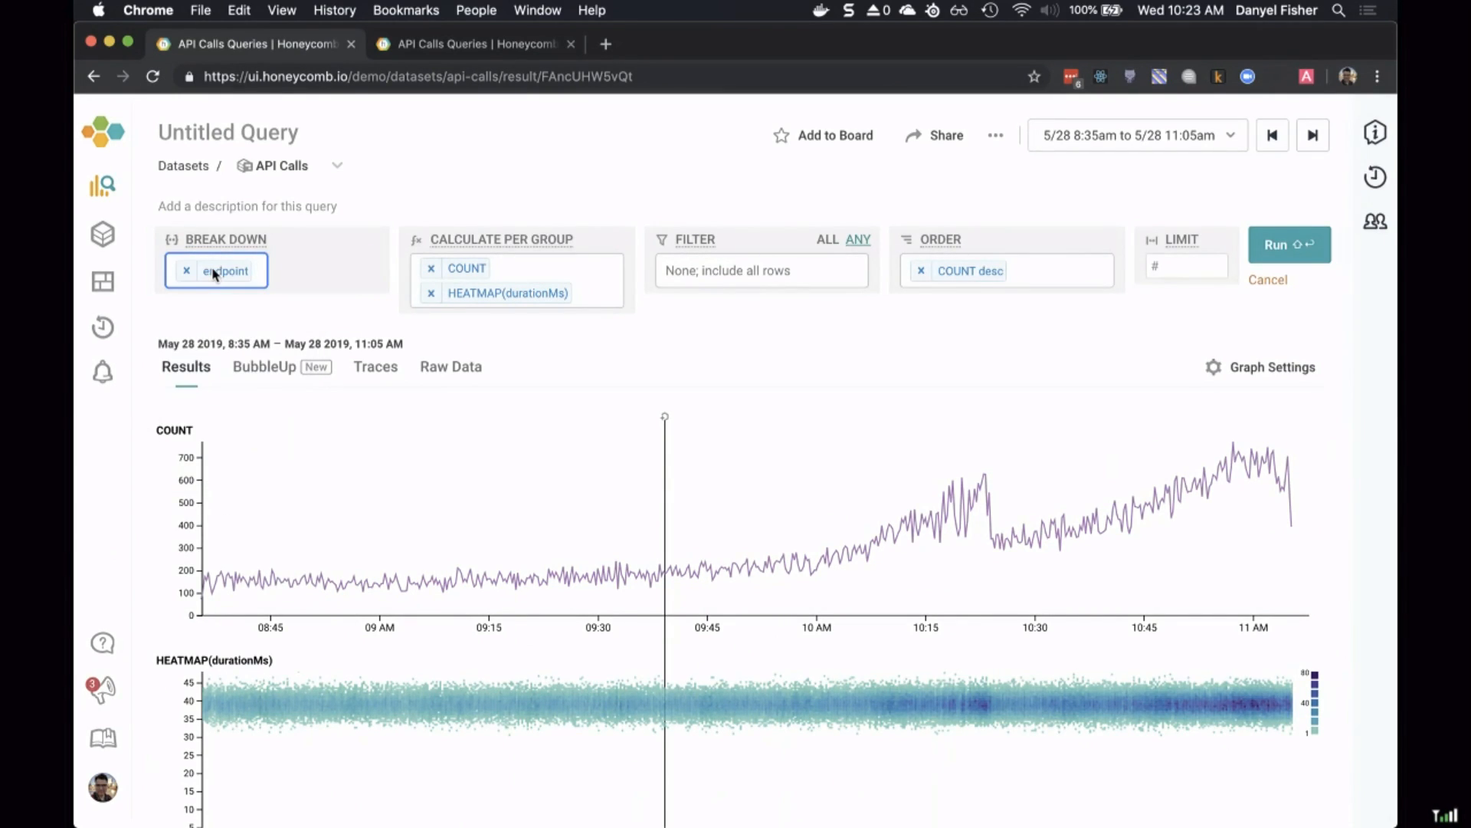
pyautogui.press('BackSpace')
# Step: Break the query down by endpoint_shape, run it and look through the results
pyautogui.write('end')
pyautogui.press('Down')
pyautogui.press('Return')
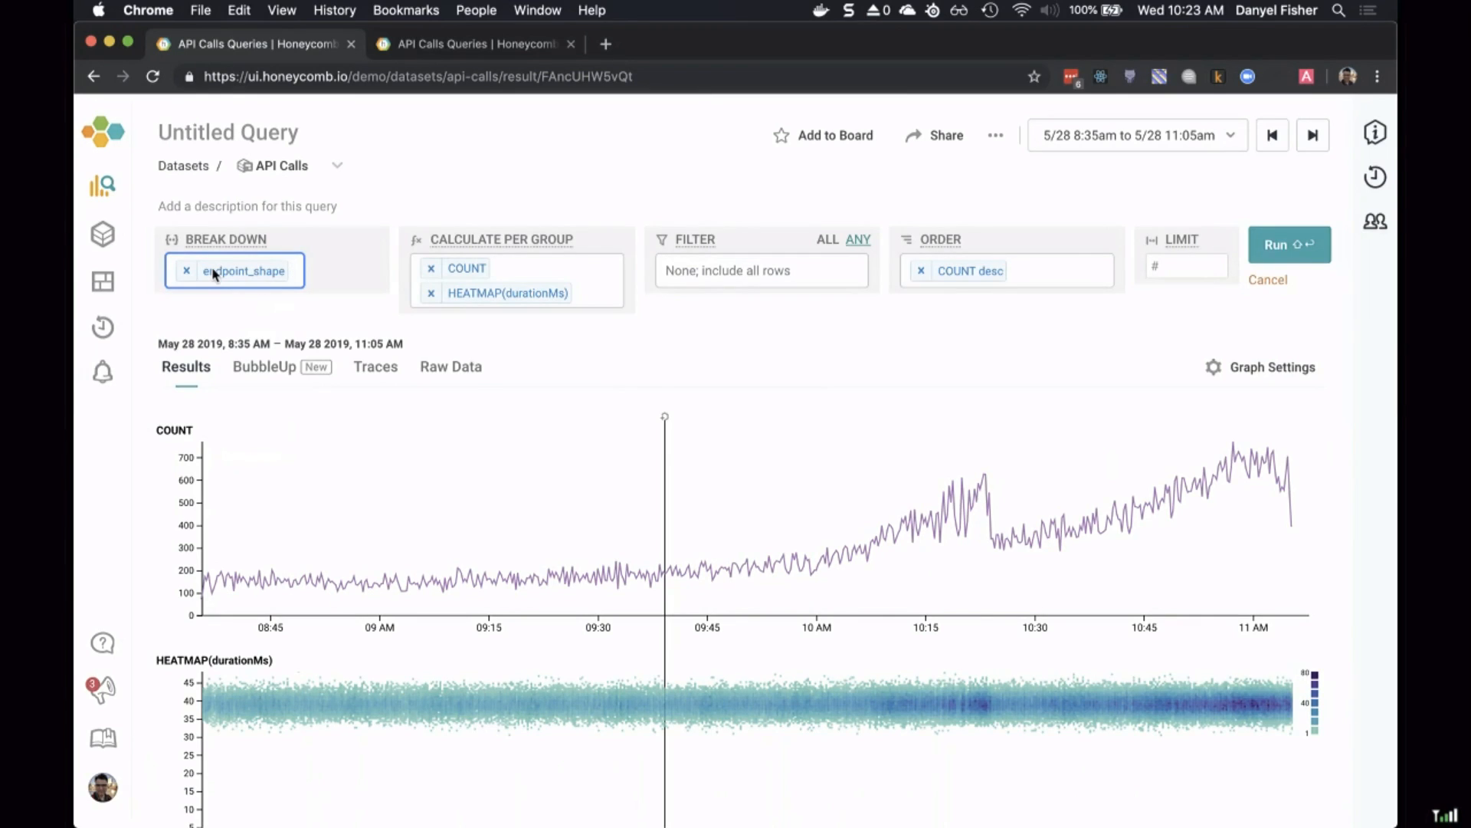
pyautogui.click(1288, 251)
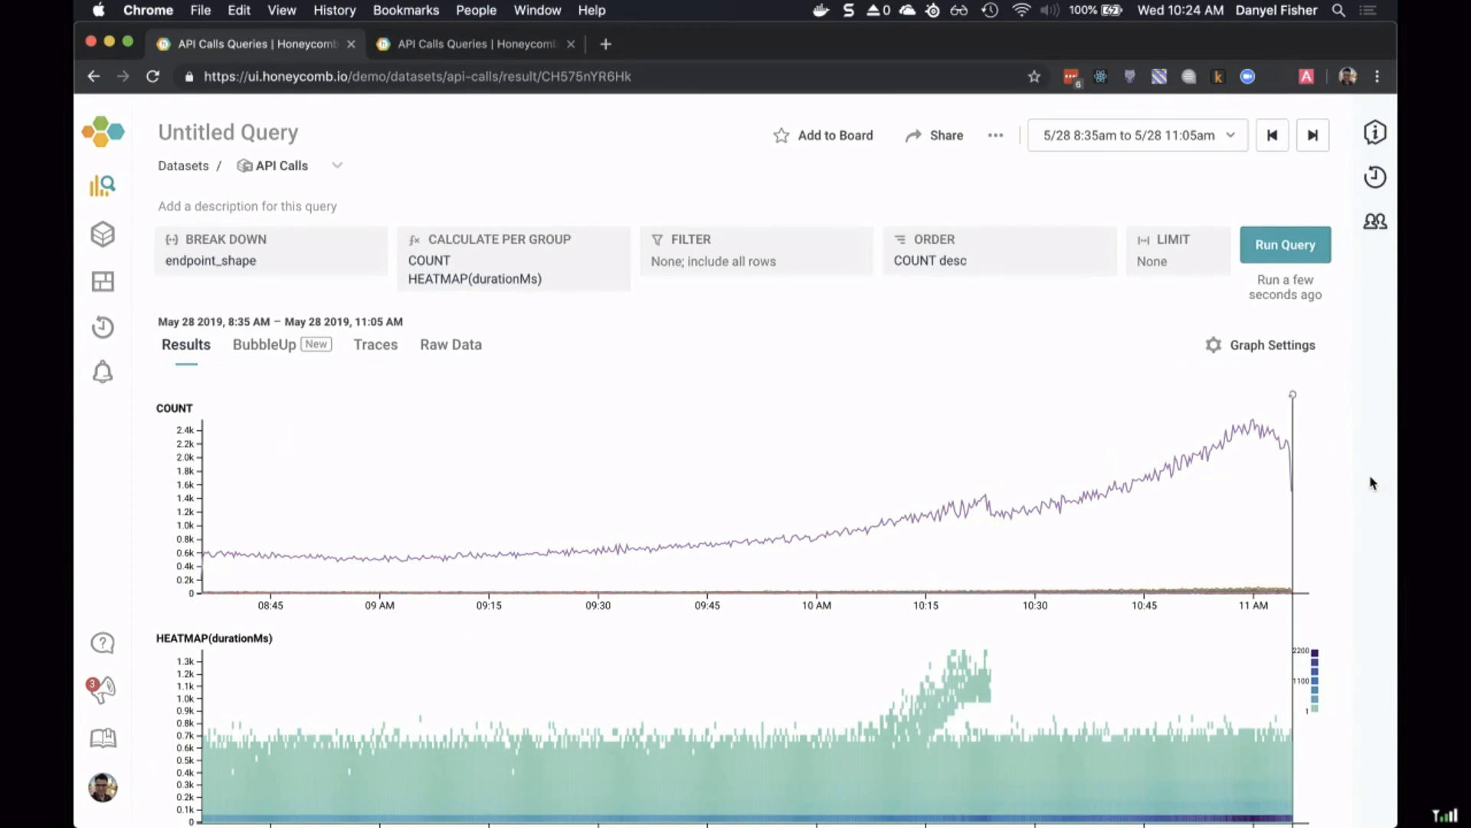
pyautogui.scroll(-5, 1338, 475)
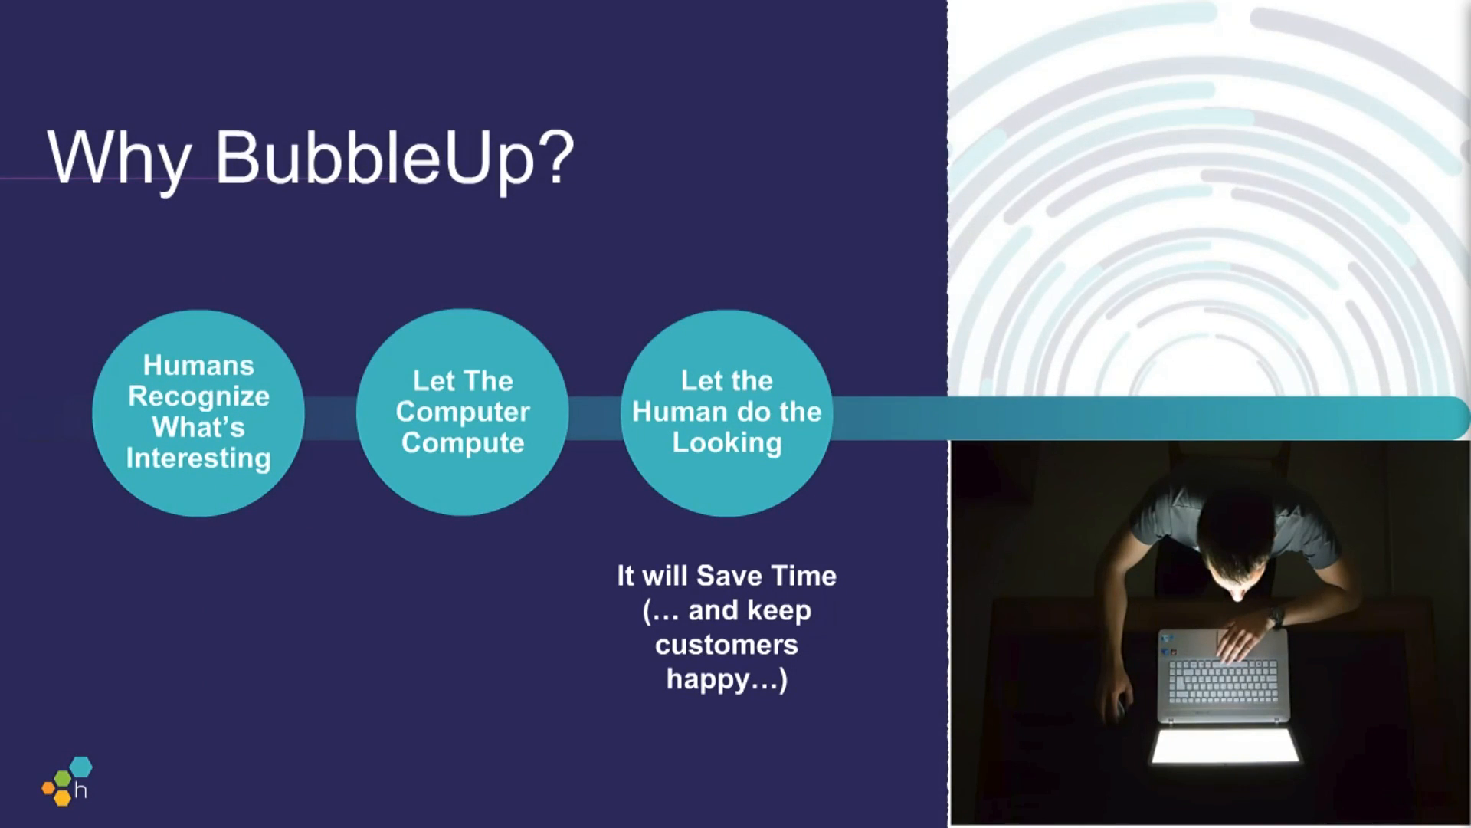
pyautogui.press('Right')
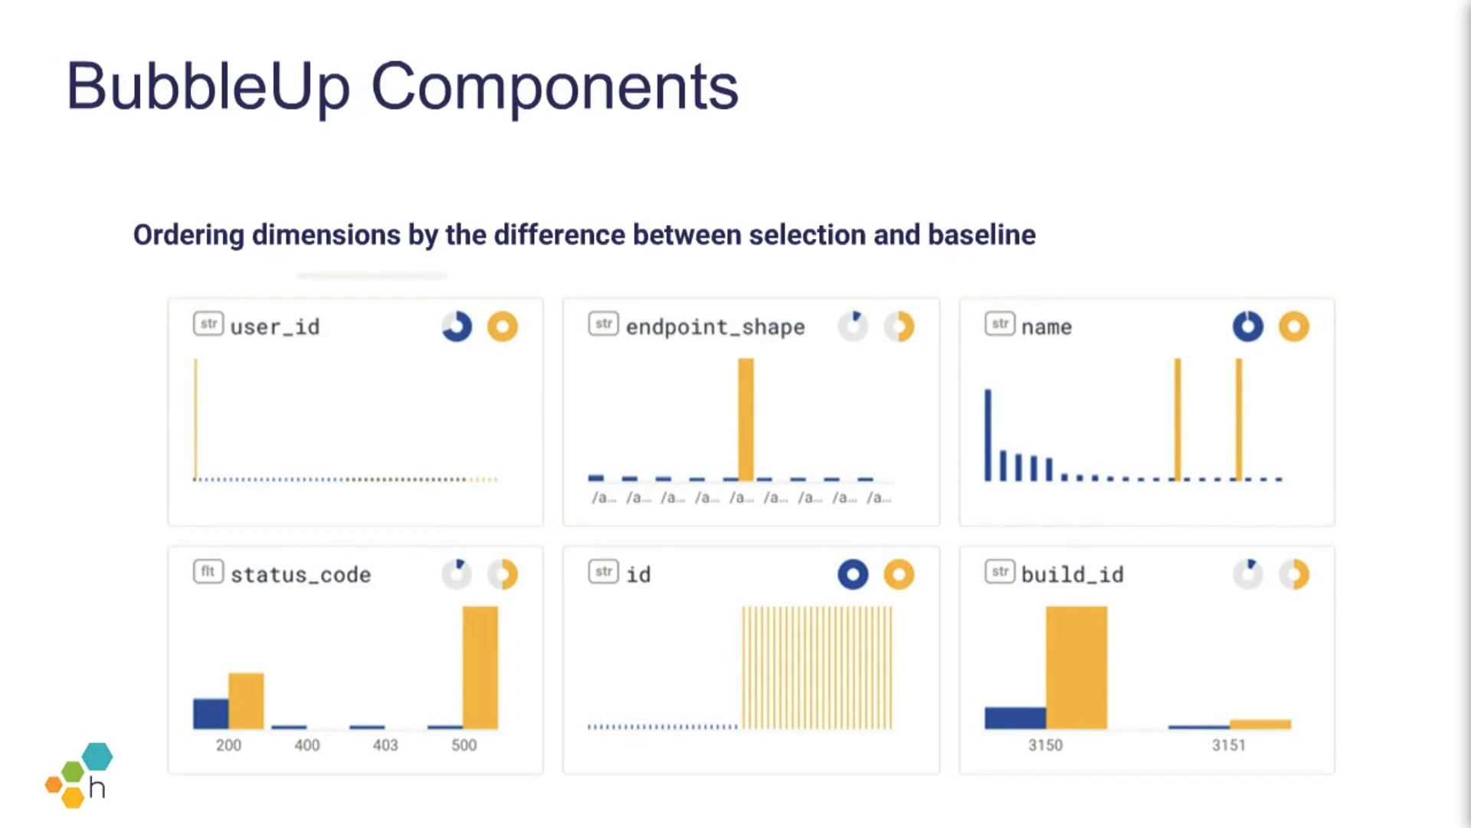